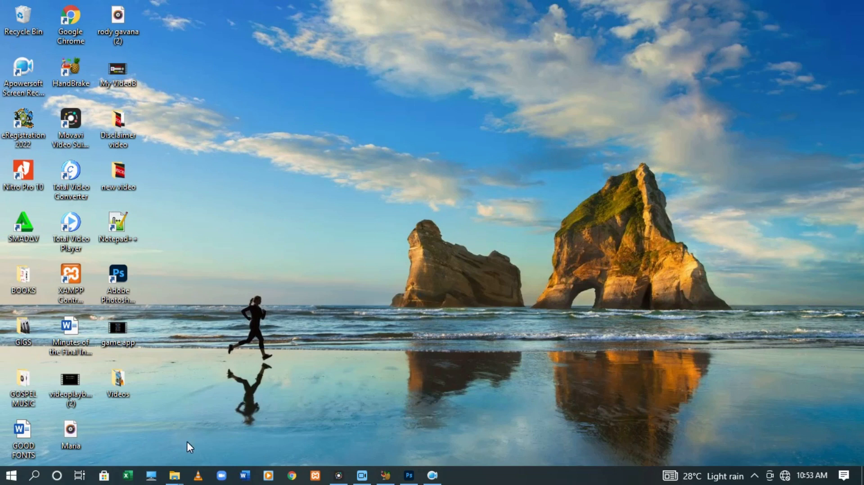
Launch Adobe Photoshop from its desktop icon and wait for the Home screen
double_click(119, 274)
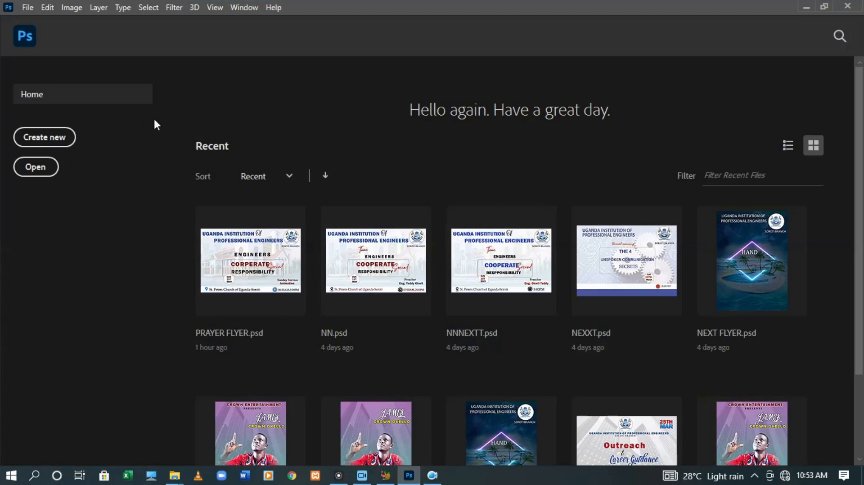
Start a new document using the A4 print preset (210 x 297 mm, 300 ppi)
left_click(53, 140)
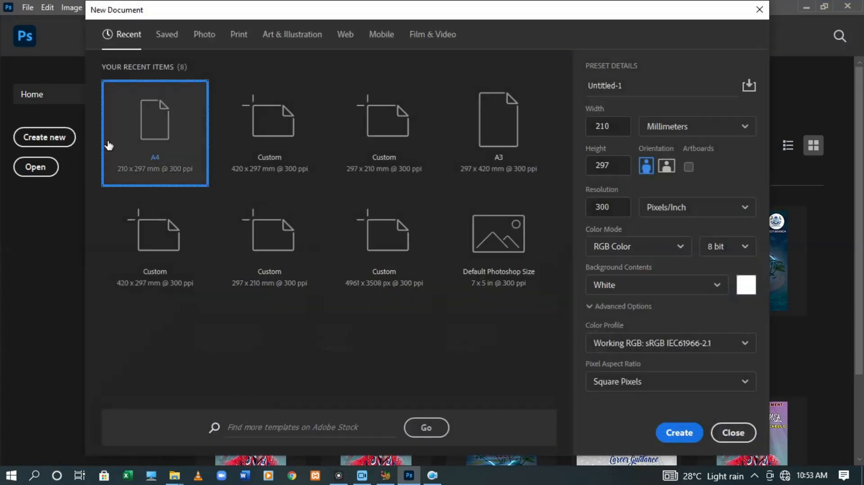
left_click(240, 36)
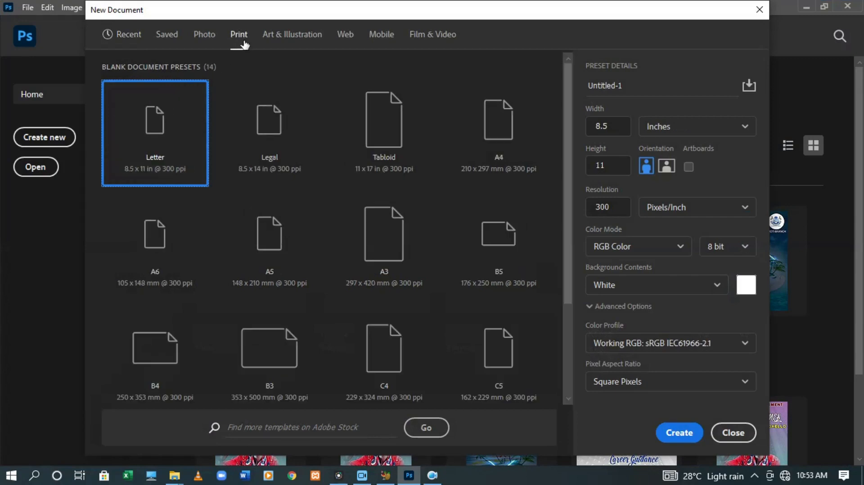
left_click(211, 39)
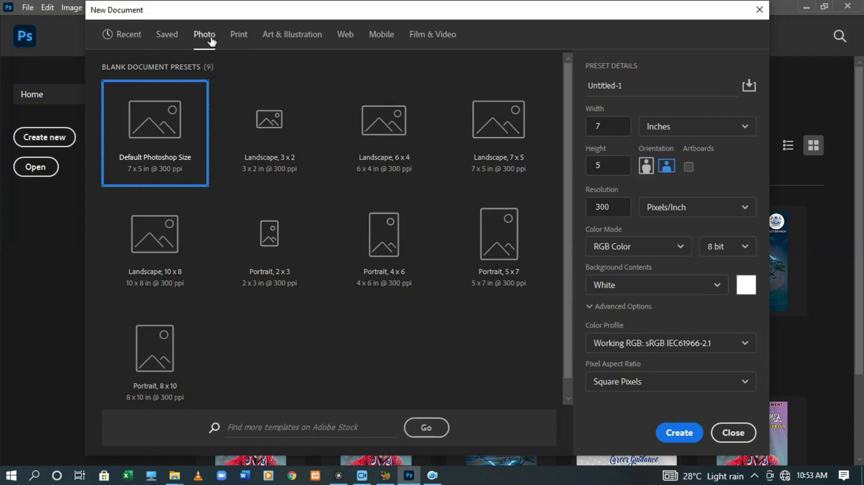
left_click(239, 37)
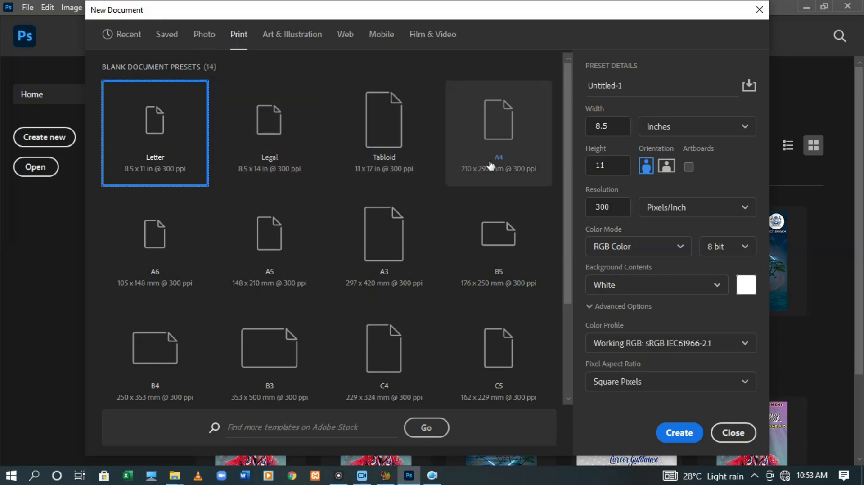
left_click(506, 165)
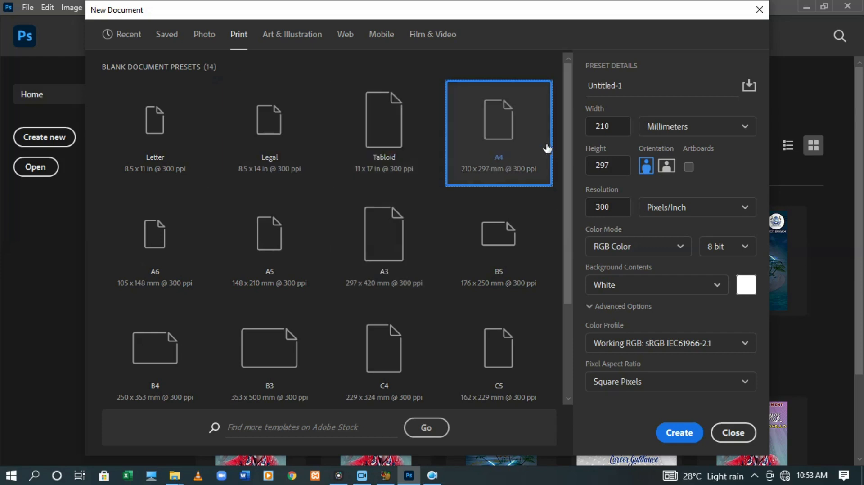
Rename the new document from Untitled-1 to FLYER
left_click(645, 95)
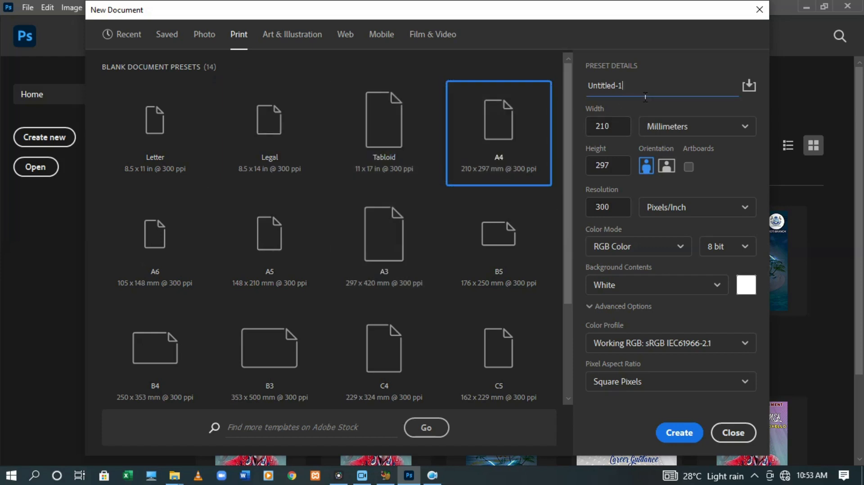
left_click_drag(645, 96, 572, 84)
type("FLYER")
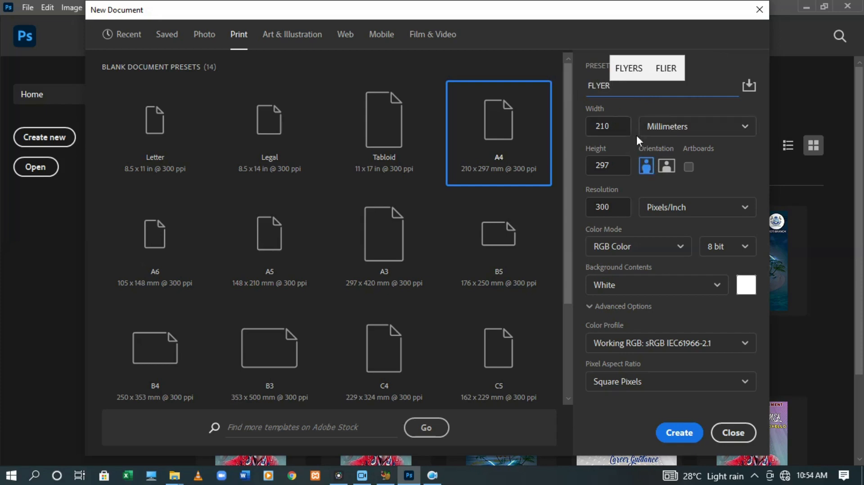
Keep portrait orientation, set the colour mode to CMYK Color, and create the FLYER document
left_click(668, 173)
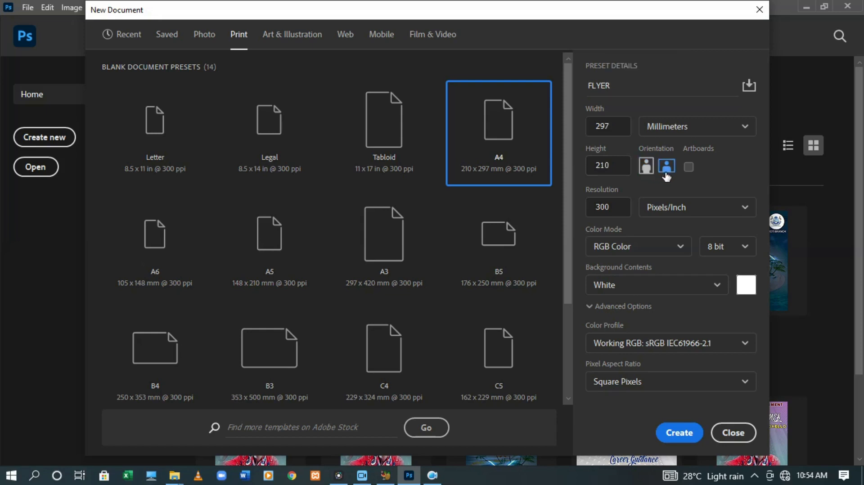
left_click(648, 168)
left_click(681, 246)
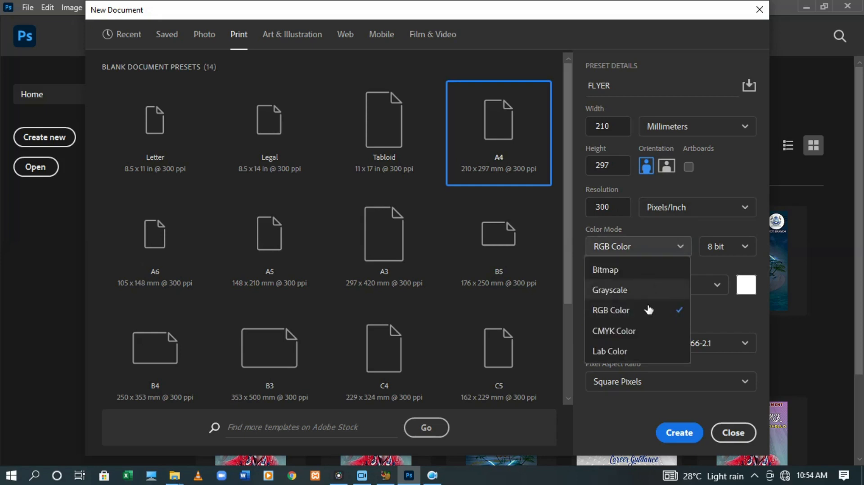
left_click(637, 331)
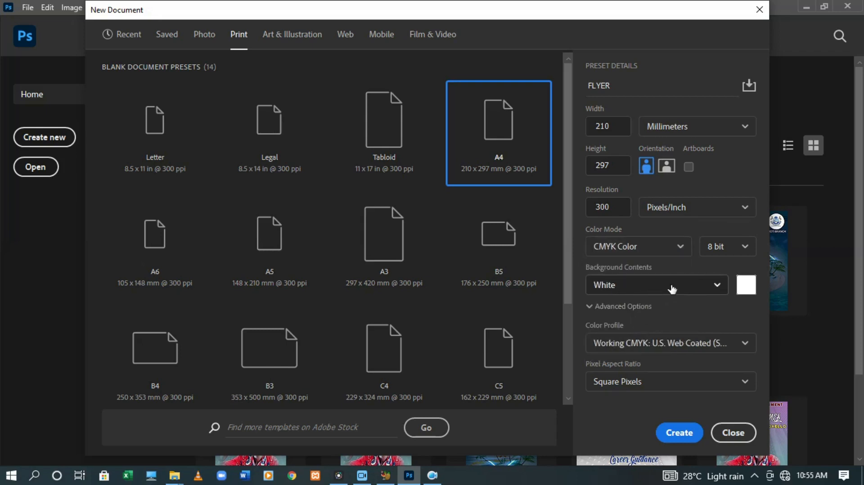
left_click(679, 433)
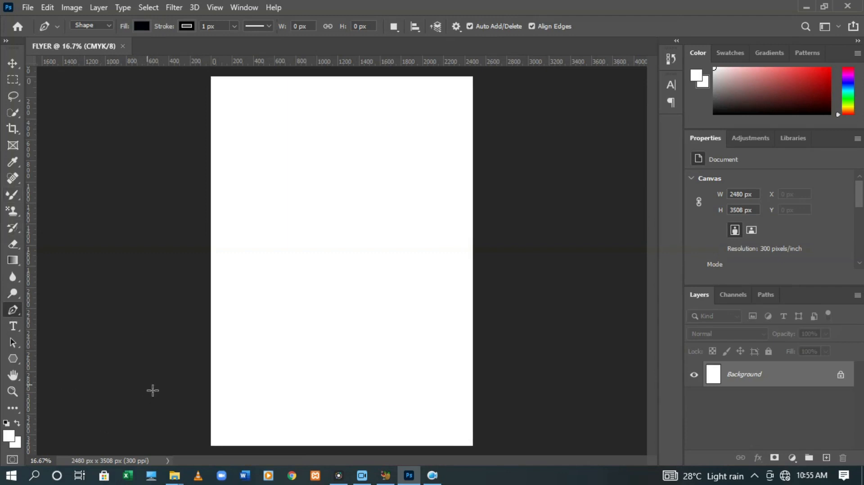
Draw the wave's curved top edge rising from the left toward the page's upper right
left_click(144, 342)
left_click_drag(245, 304, 377, 218)
key("ctrl+z")
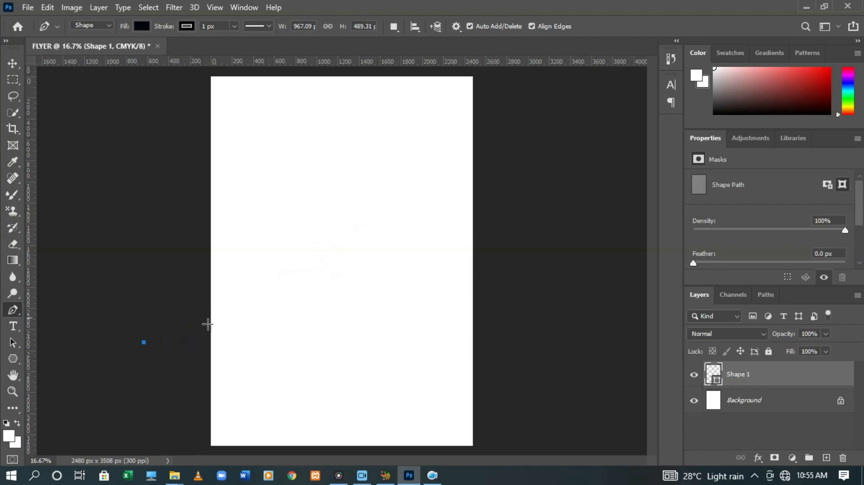
key("ctrl+z")
left_click(196, 338)
left_click_drag(354, 255, 433, 147)
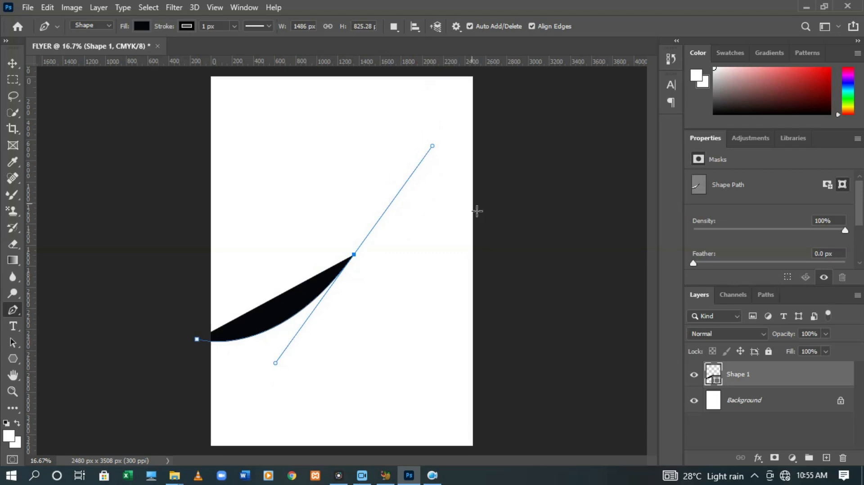
left_click_drag(498, 160, 517, 160)
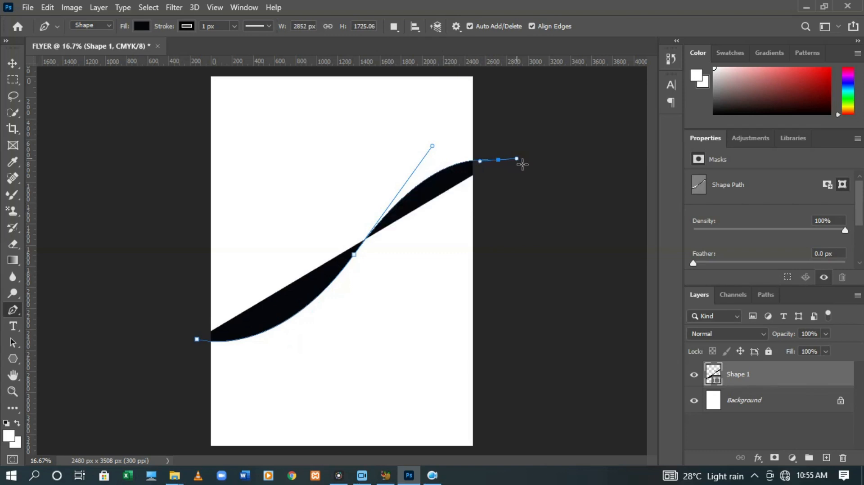
Trace the outline down the right, below the bottom and up the left to close the black wave
left_click(517, 261)
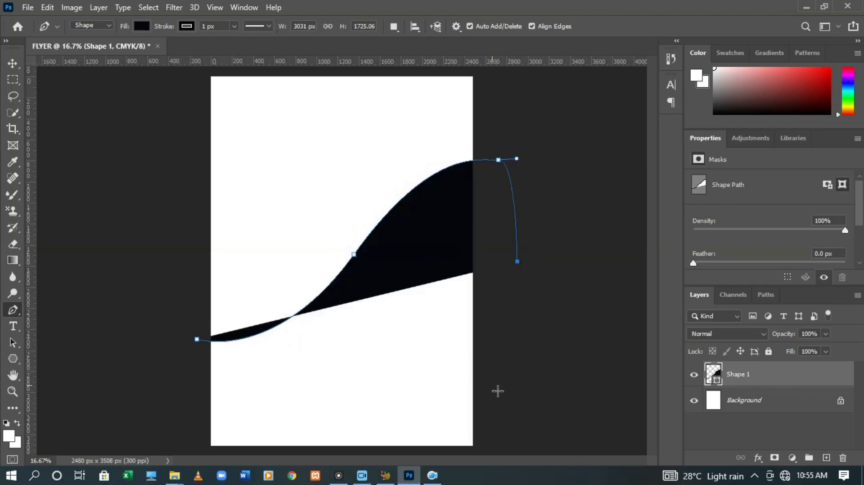
left_click(498, 401)
left_click(494, 444)
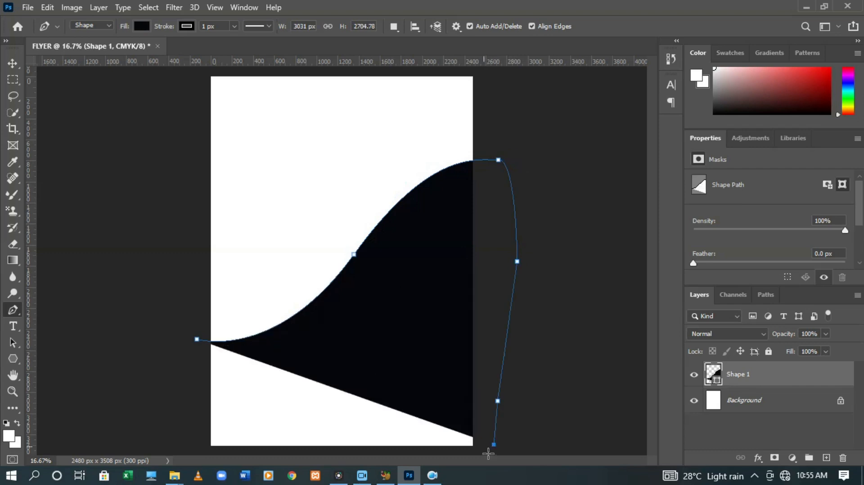
left_click(407, 453)
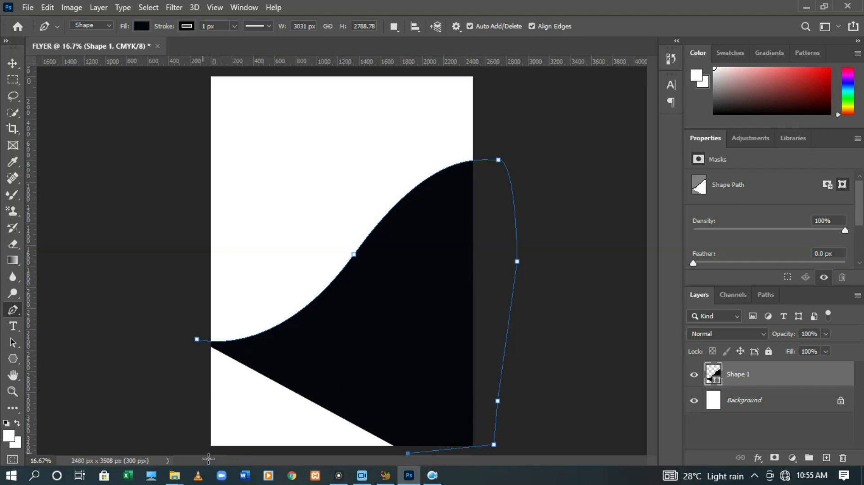
left_click(203, 452)
left_click(187, 450)
left_click(188, 417)
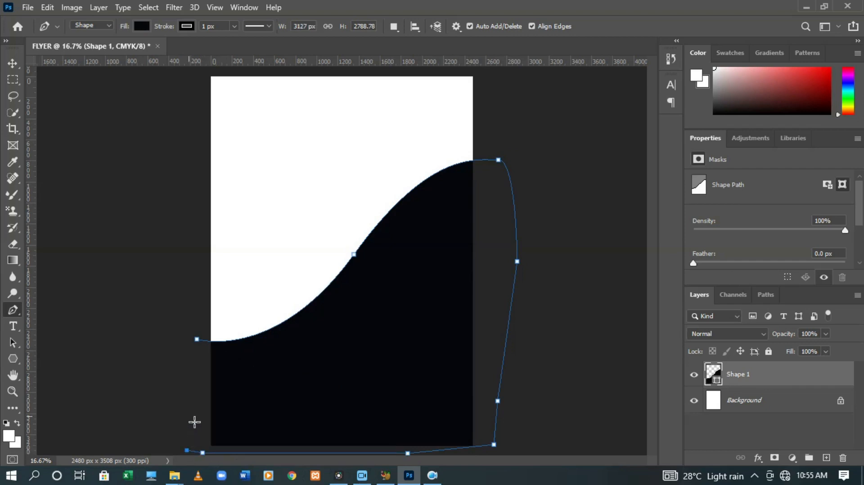
left_click(187, 374)
left_click(197, 340)
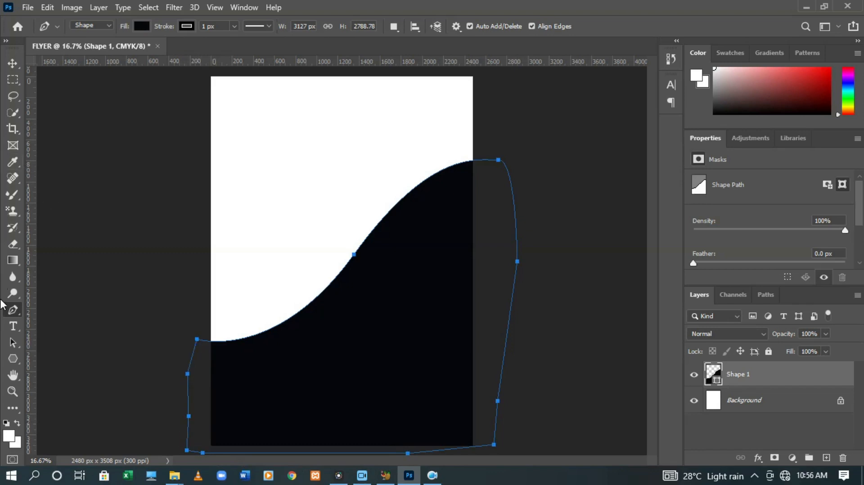
left_click(13, 326)
Start a horizontal text box near the page top, removing the stray character typed
left_click(34, 332)
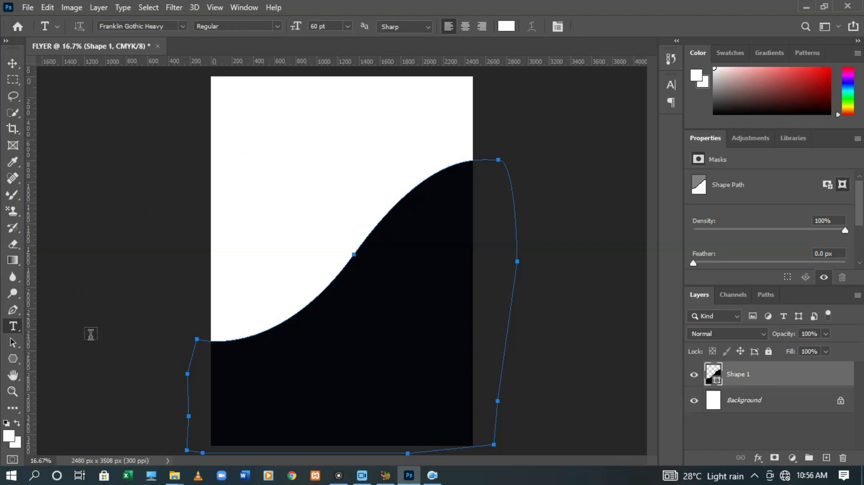
left_click(252, 124)
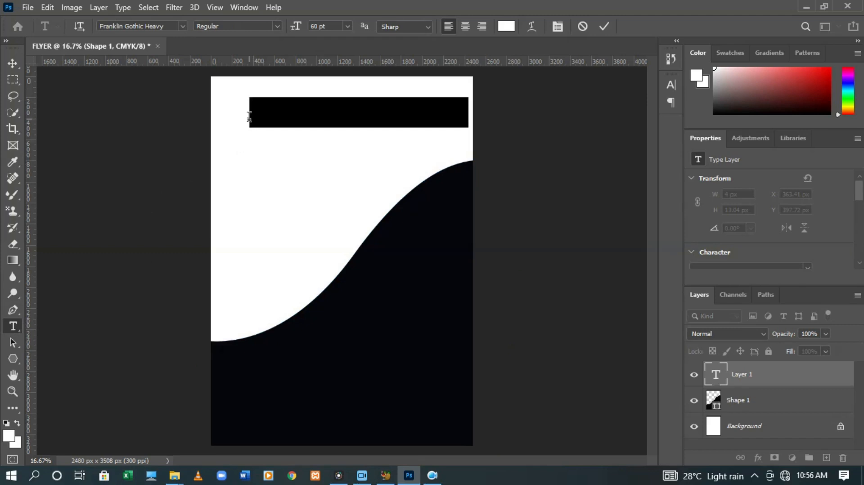
type("C")
key("BackSpace")
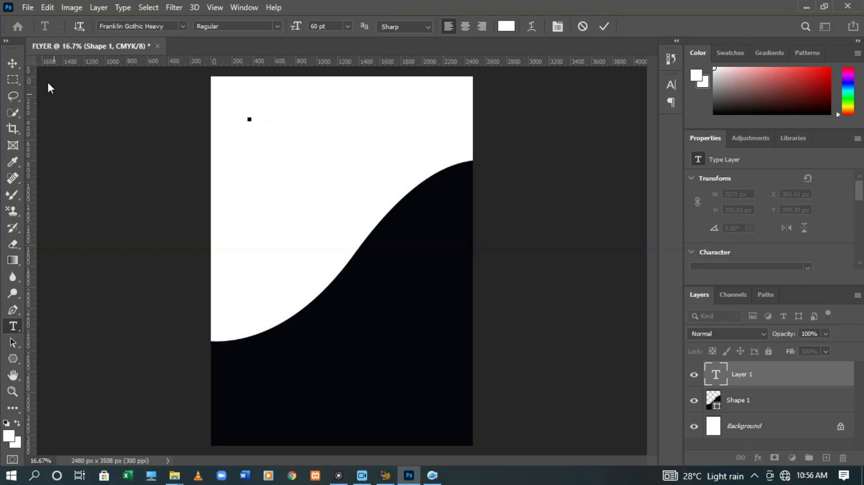
left_click(610, 26)
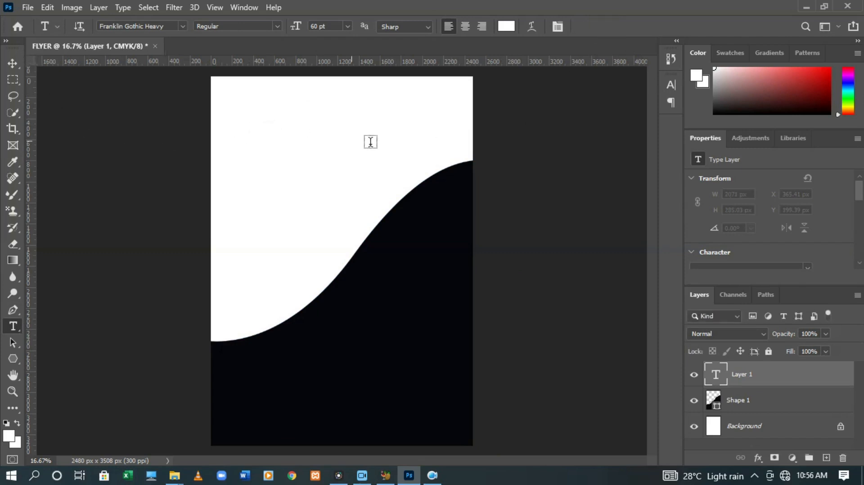
Set the text colour to black and start a fresh text box near the page top
left_click(506, 26)
left_click(684, 389)
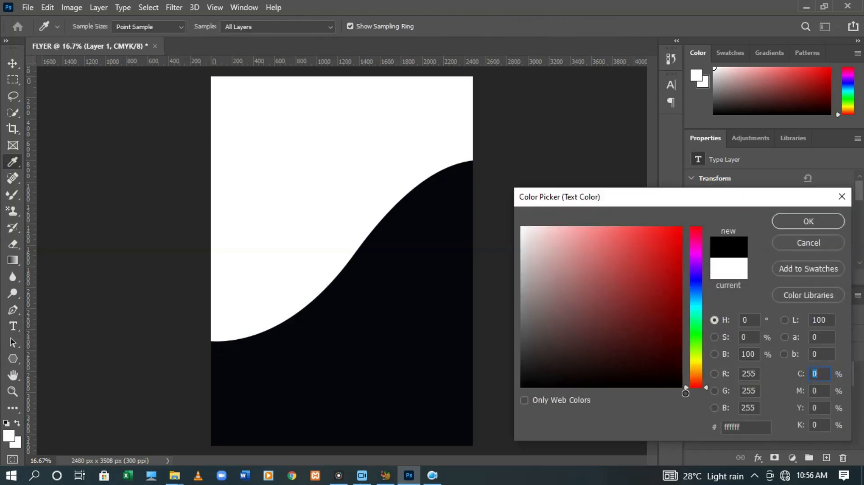
left_click(783, 222)
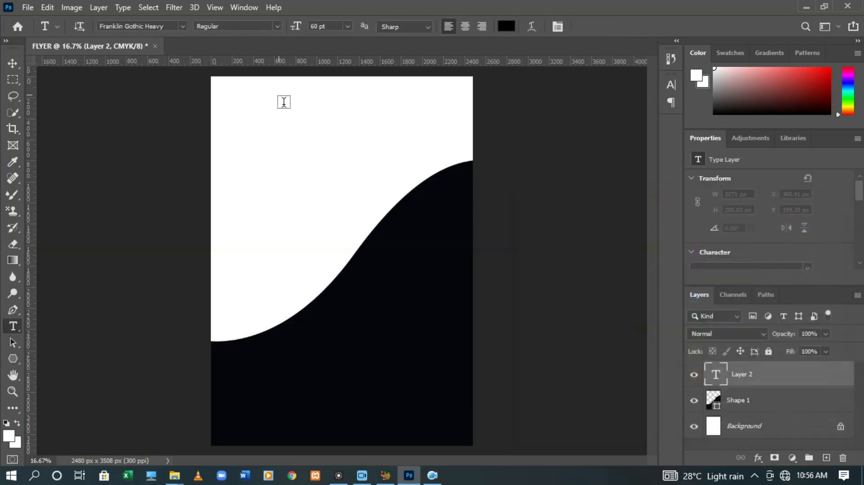
left_click(255, 113)
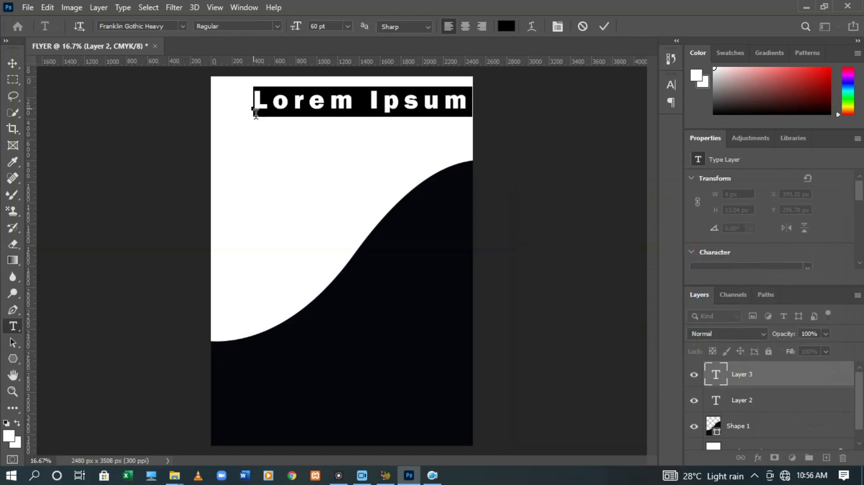
Type the heading 'Herbzy Resturant' and commit it as its own text layer
type("Herbzy")
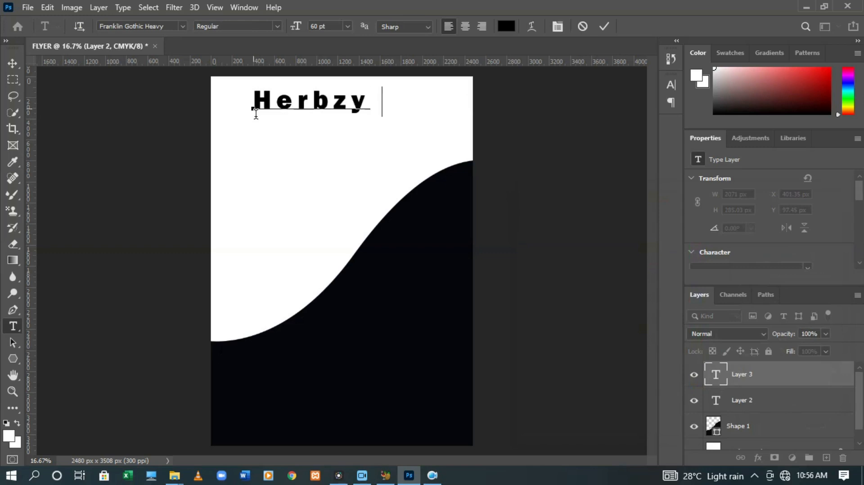
type(" R")
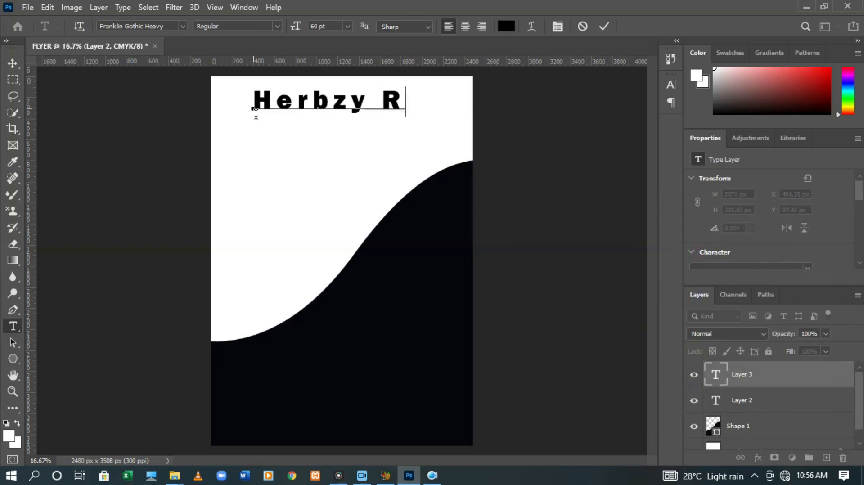
type("estura")
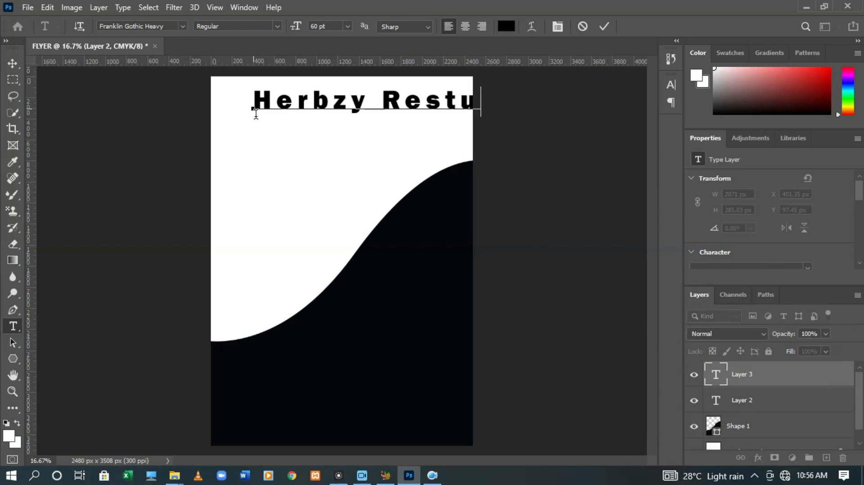
type("t")
left_click(608, 27)
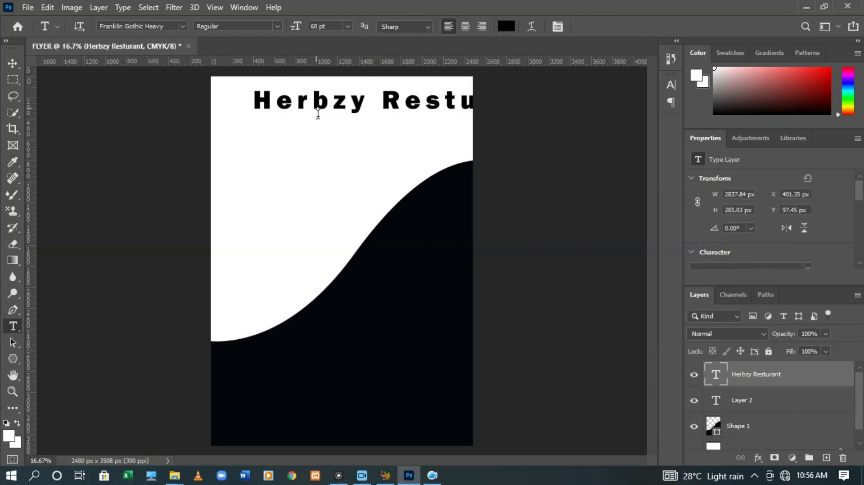
left_click(12, 64)
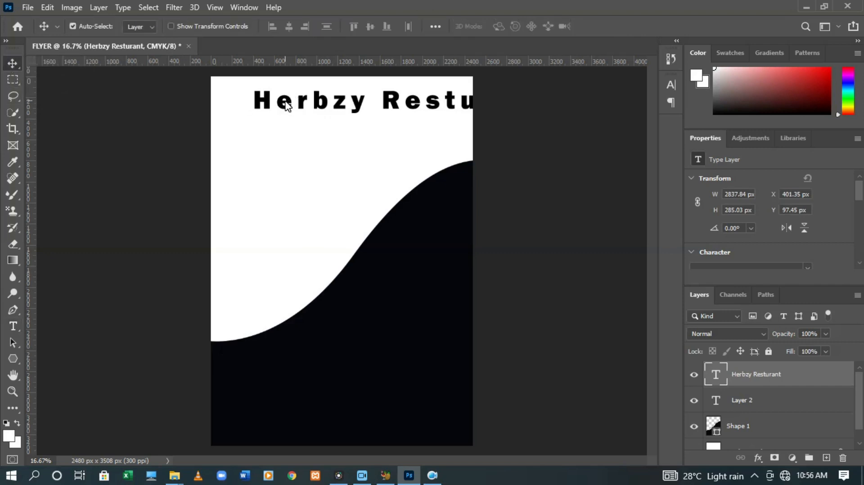
Resize the heading to 36 pt after trying 30 and 18 pt
double_click(283, 107)
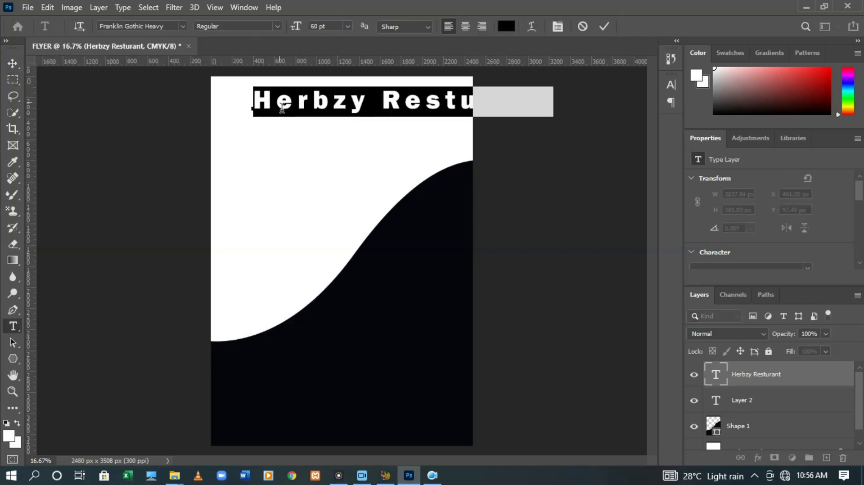
left_click(348, 27)
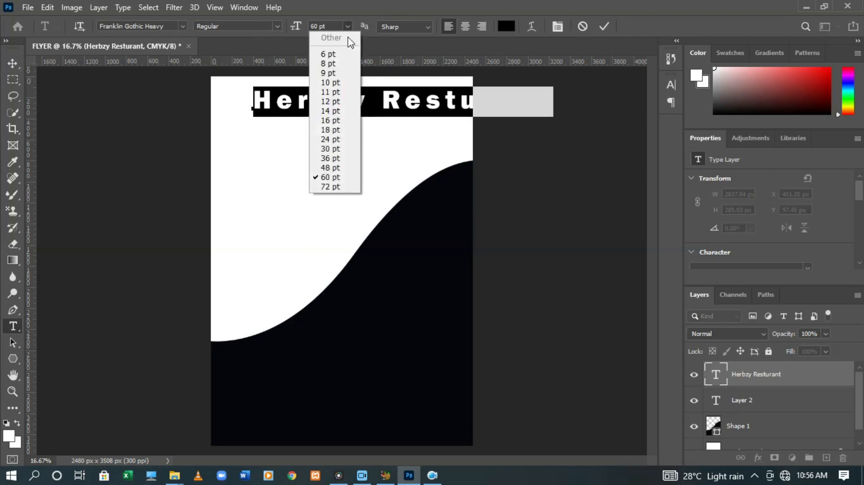
left_click(341, 150)
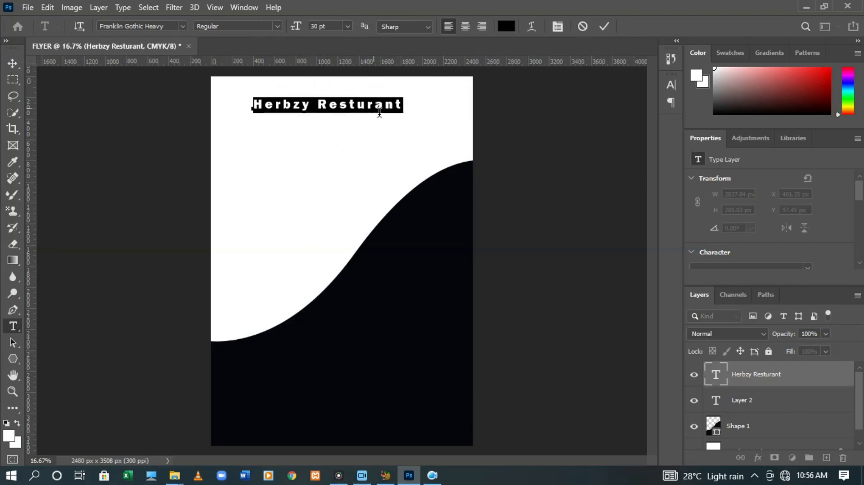
left_click(349, 26)
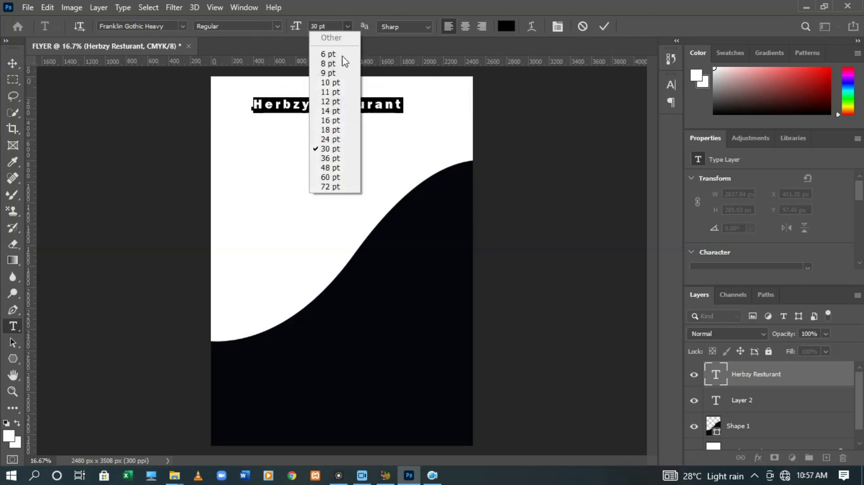
left_click(332, 130)
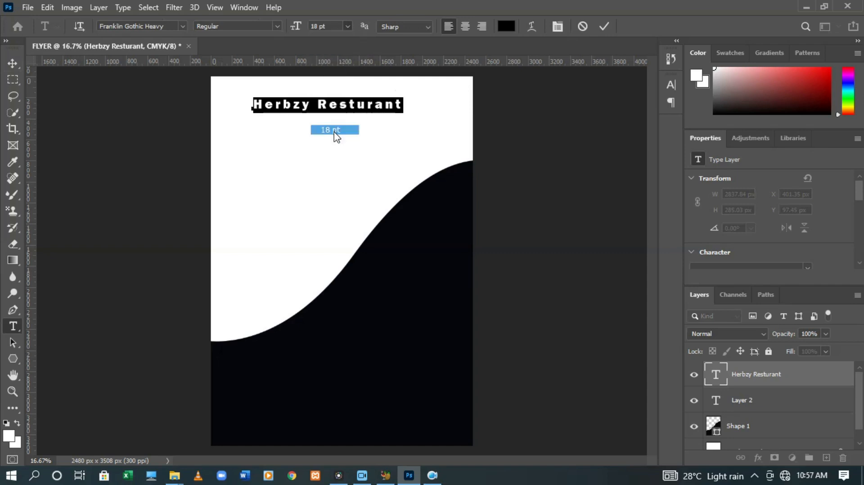
left_click(347, 26)
left_click(349, 153)
left_click(349, 26)
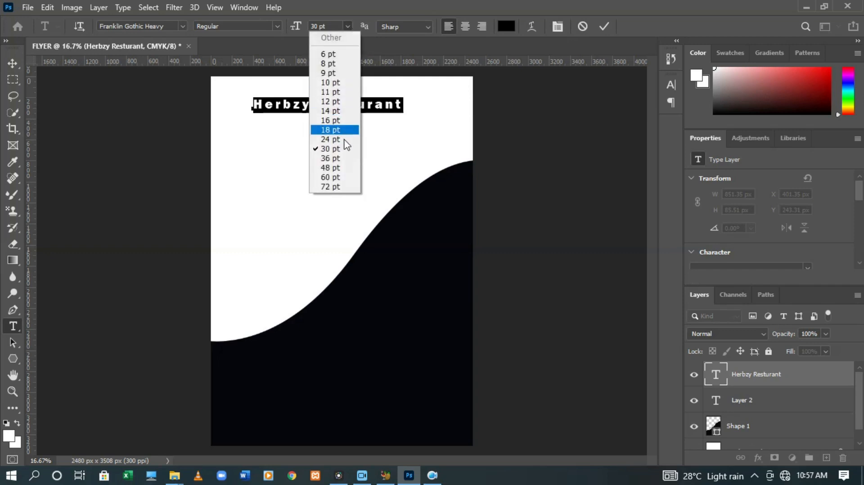
left_click(337, 158)
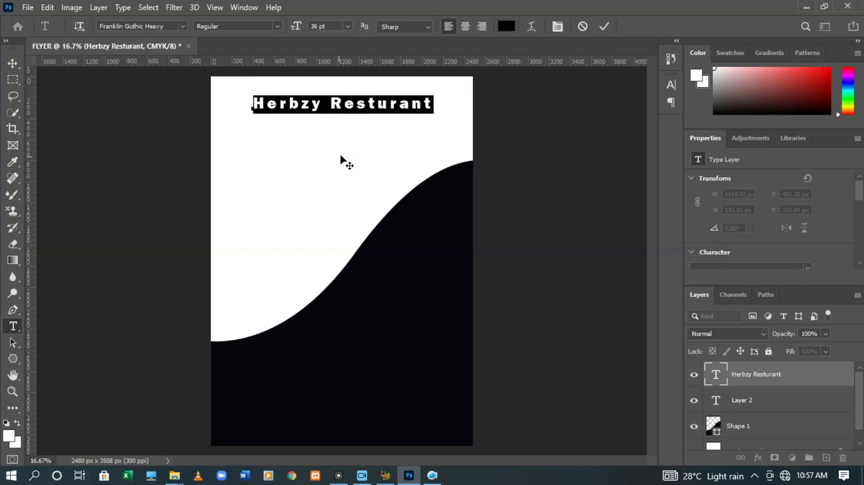
left_click(605, 27)
Nudge the heading slightly higher on the page with Free Transform
key("v")
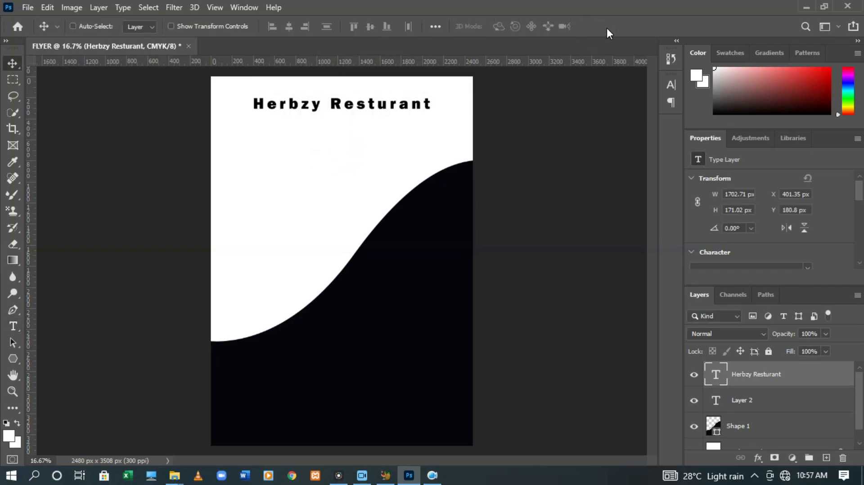
key("ctrl+t")
key("Up")
key("Up")
key("Up")
key("Up")
key("Up")
key("Up")
key("Up")
key("Up")
key("Up")
key("Up")
key("Up")
key("Up")
key("Up")
key("Up")
key("Up")
key("Up")
key("Up")
key("Up")
key("Up")
key("Up")
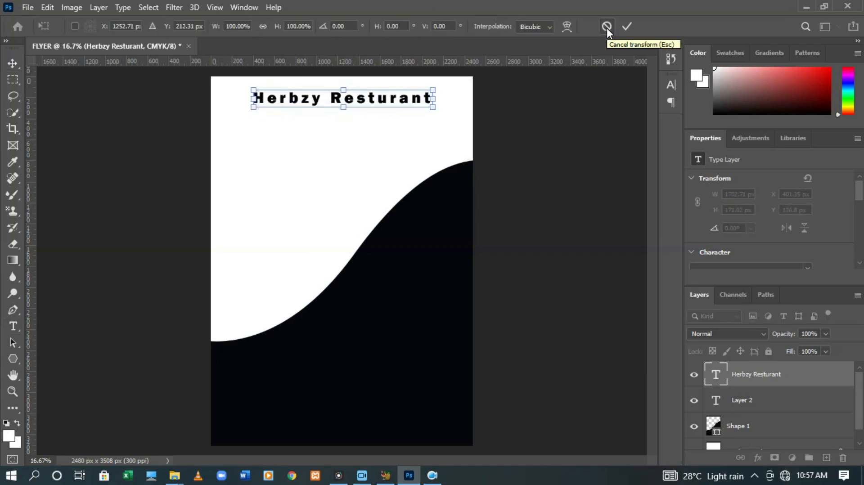
left_click(628, 26)
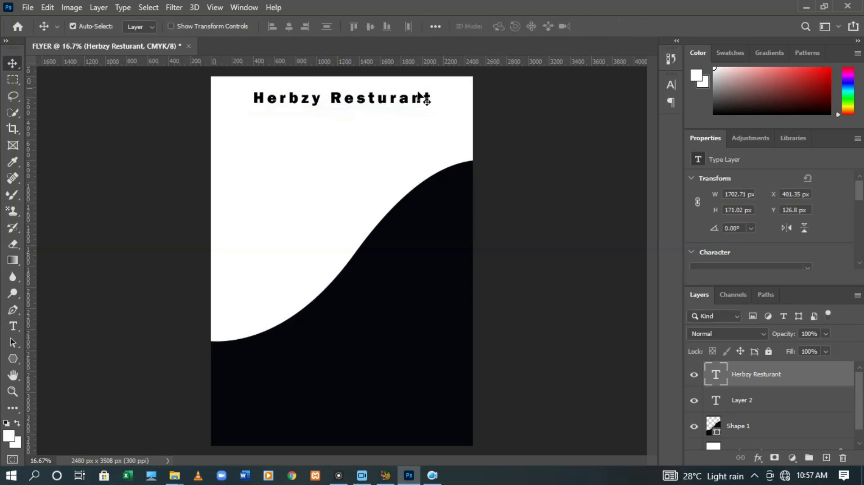
Recolour the heading bright red (f50b10)
double_click(395, 101)
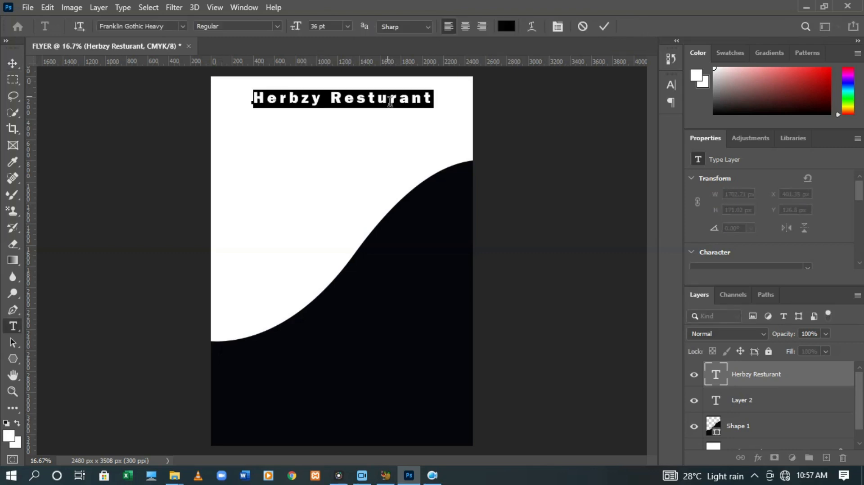
left_click(515, 27)
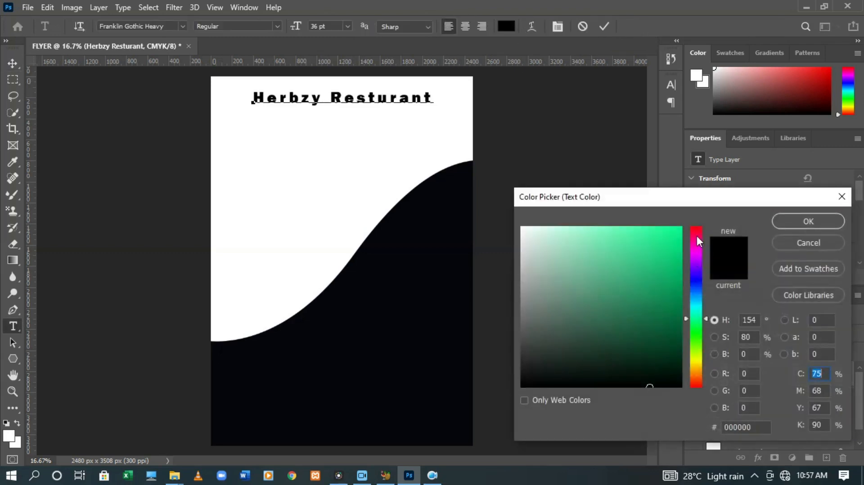
left_click(701, 235)
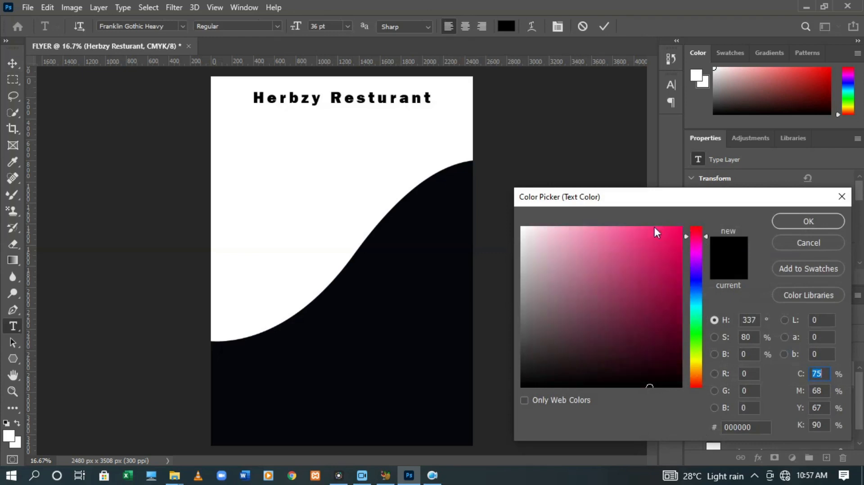
left_click(699, 227)
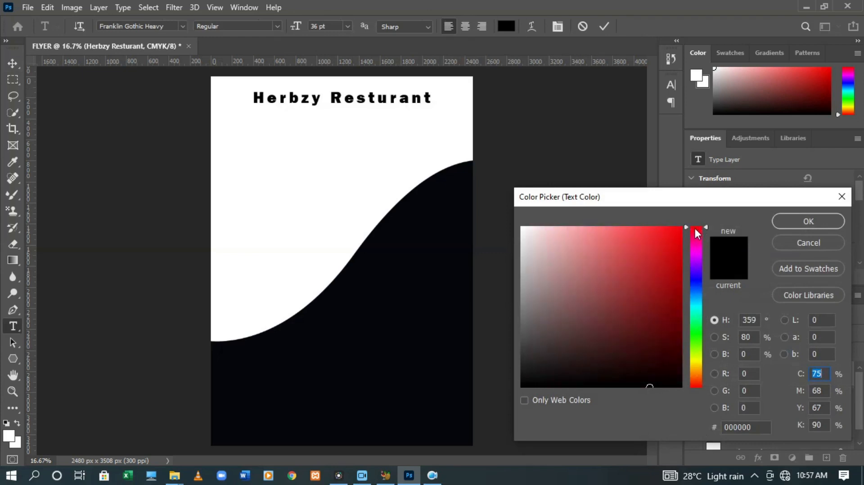
left_click(675, 233)
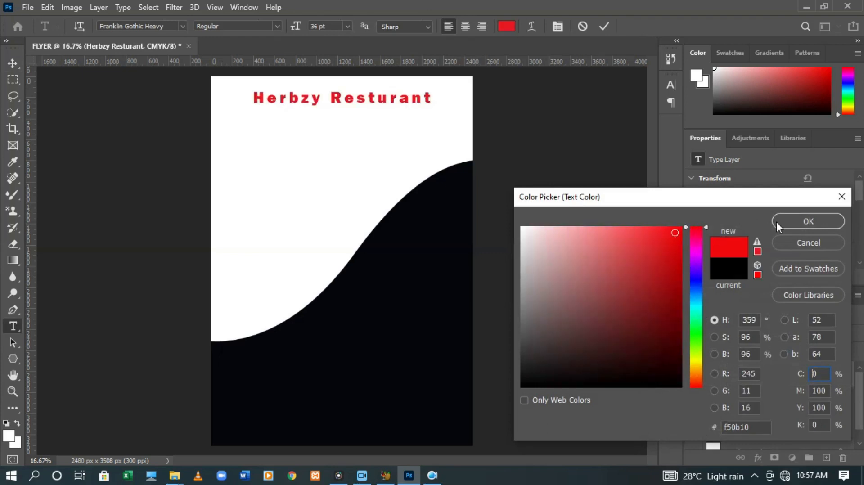
left_click(791, 221)
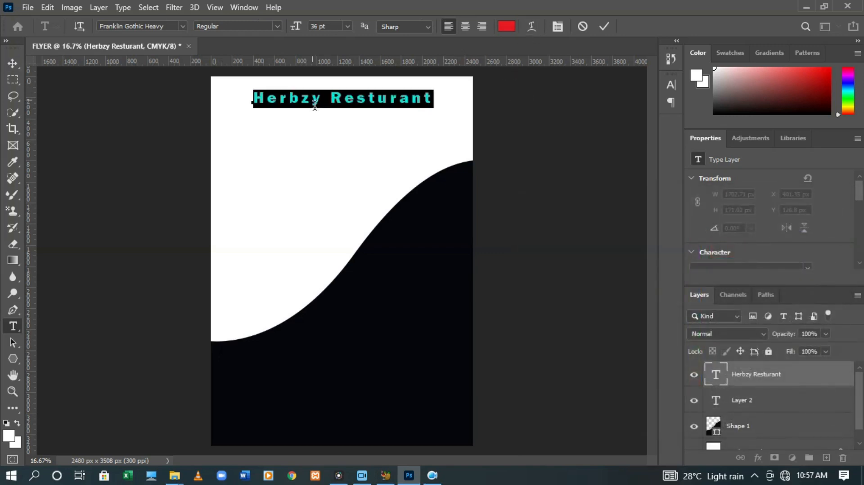
Change the heading font to Franklin Gothic Demi Cond after trying Berlin Sans FB
left_click(168, 29)
left_click(182, 26)
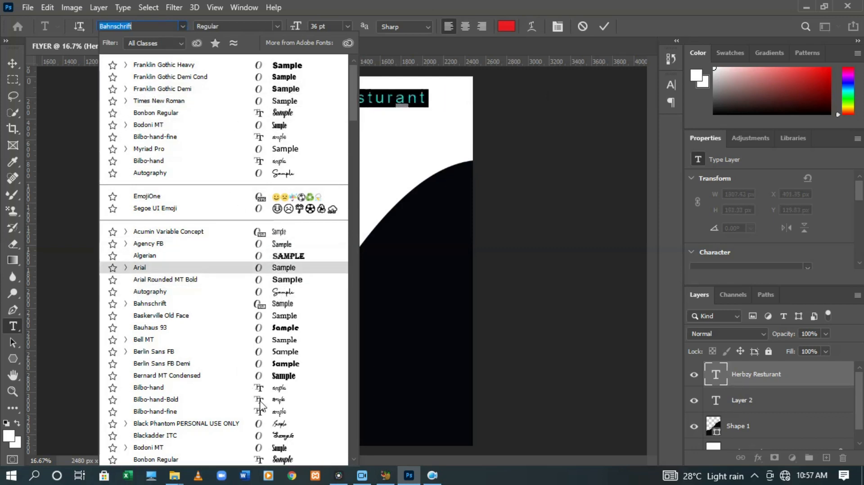
left_click(280, 352)
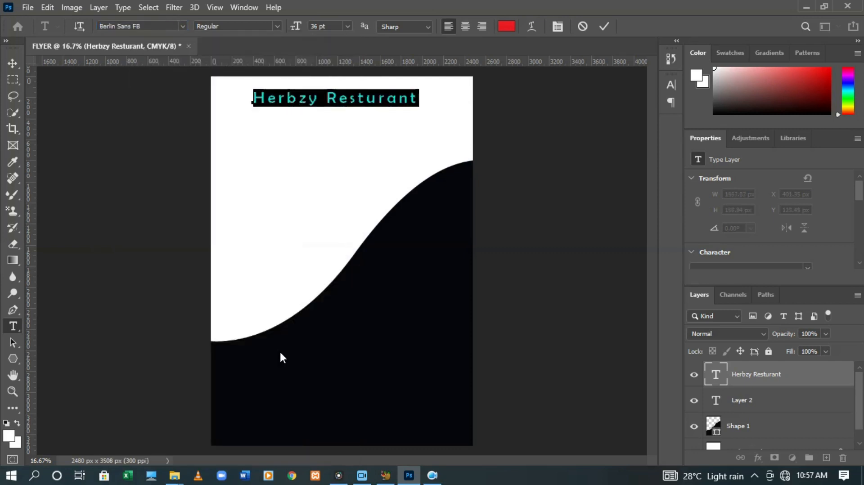
left_click(182, 26)
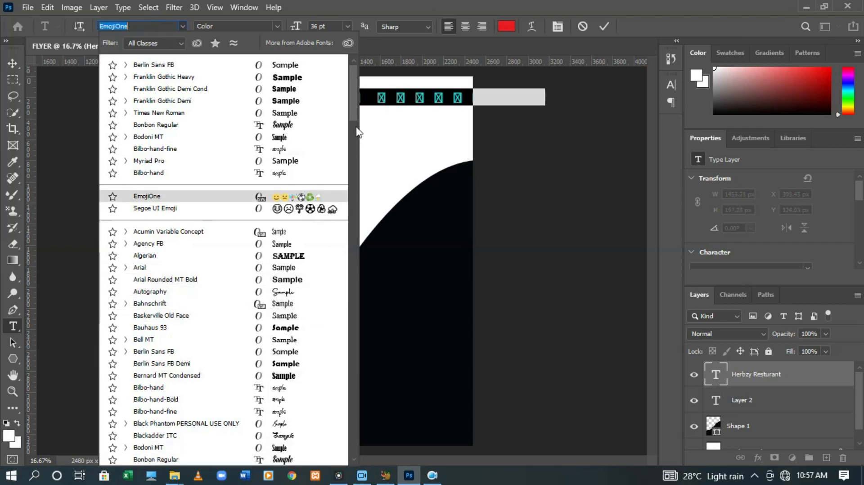
scroll(356, 103, "down", 1)
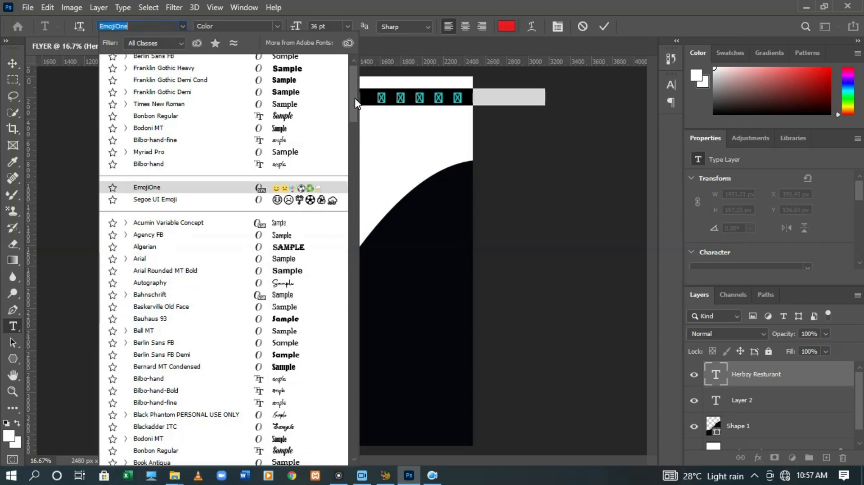
left_click(310, 82)
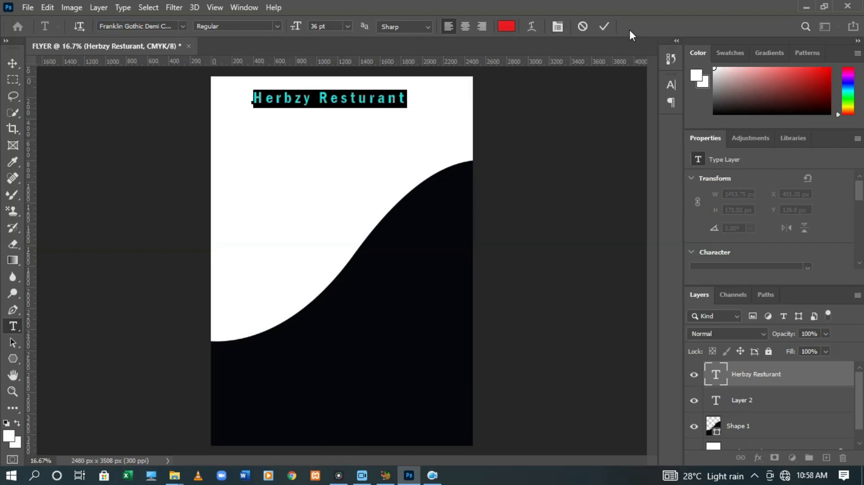
left_click(605, 26)
key("v")
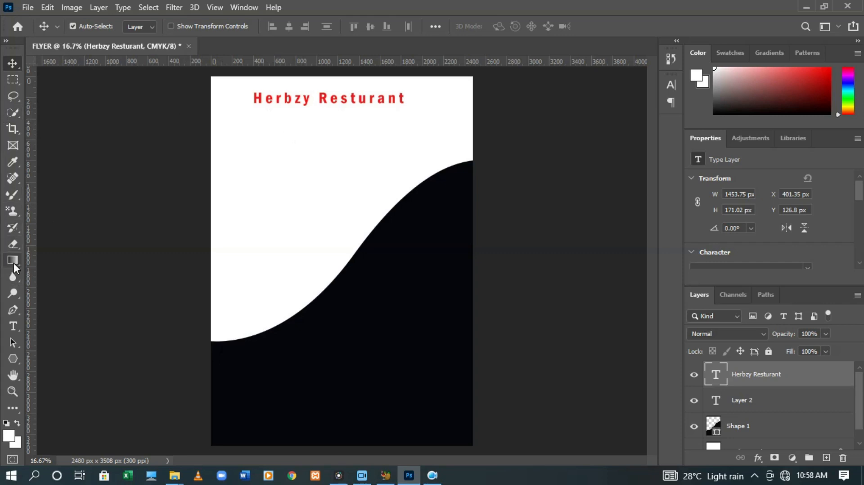
Add a red 'All your Dish' text line just below the Herbzy Resturant heading
left_click(13, 325)
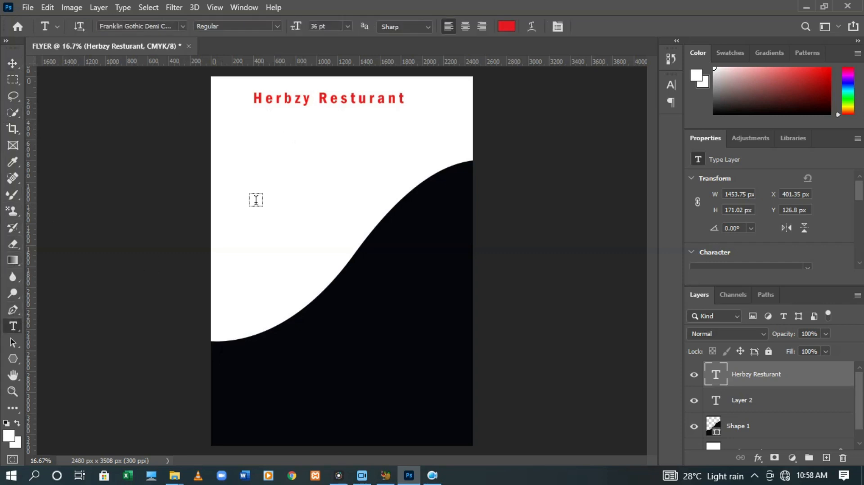
left_click(296, 119)
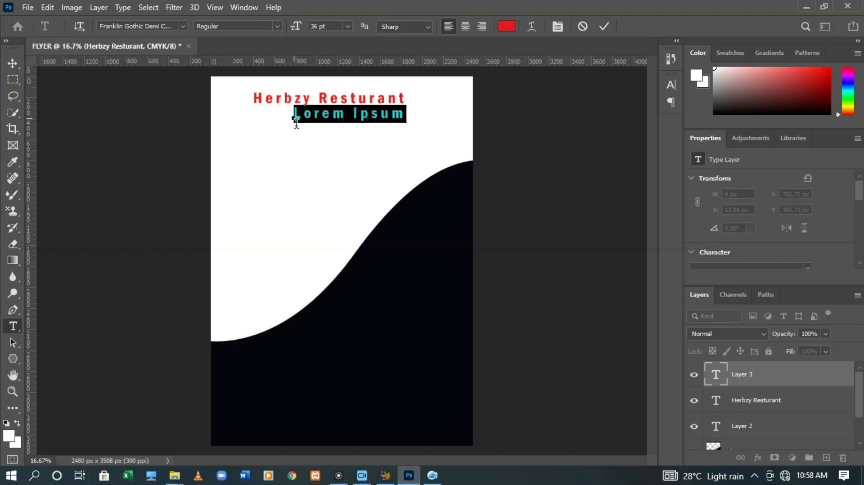
type("All")
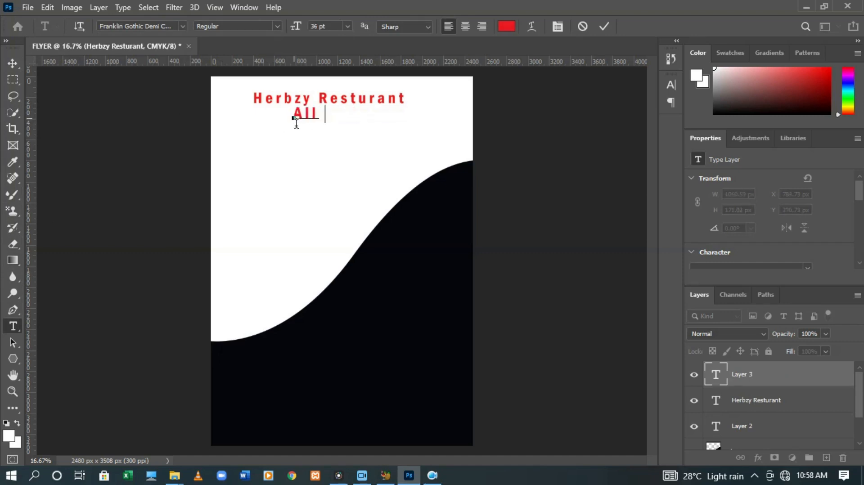
type(" your Dish")
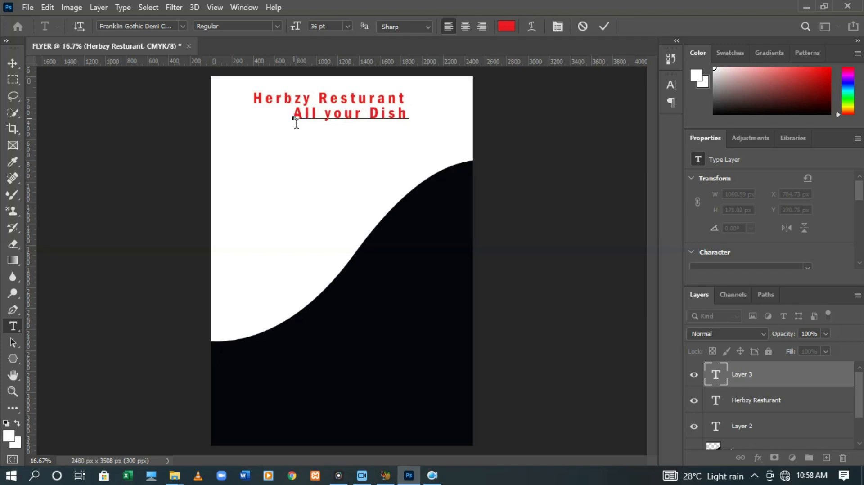
left_click(603, 27)
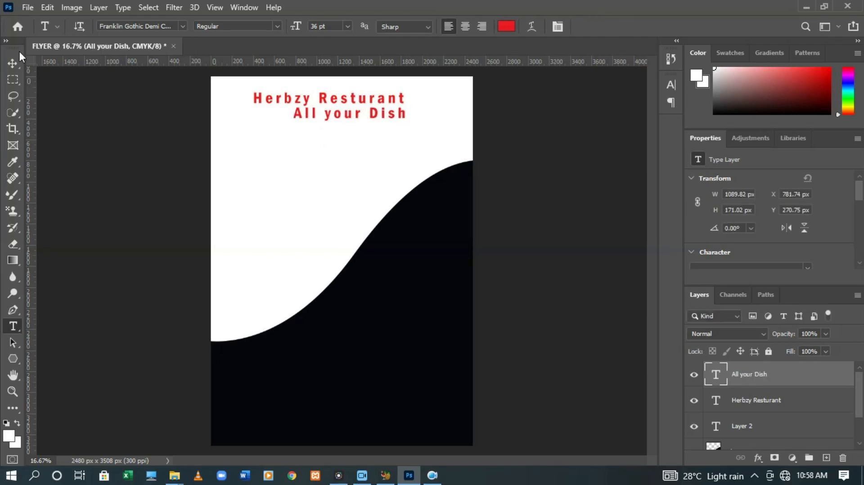
left_click(13, 63)
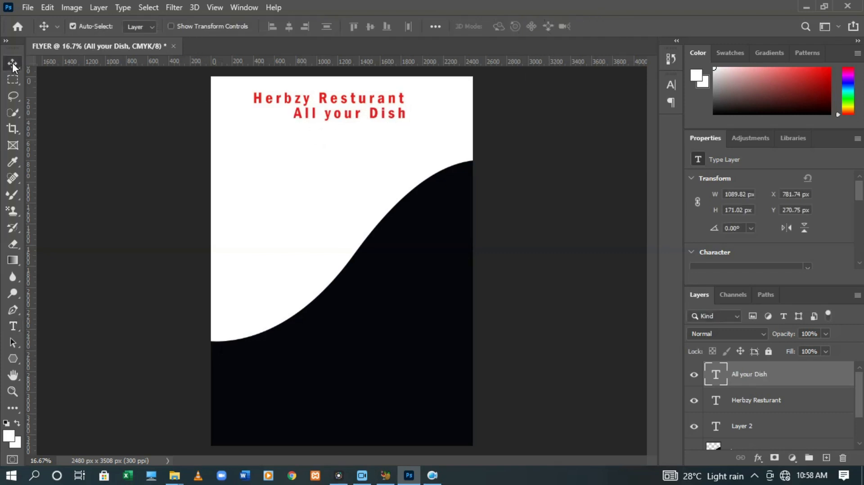
Set the tagline font to Times New Roman Regular at 18 pt
double_click(315, 118)
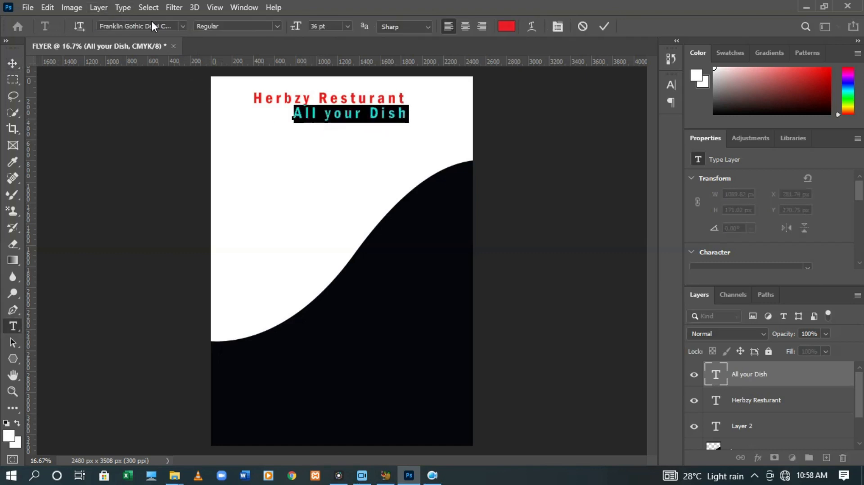
left_click(162, 27)
type("tim")
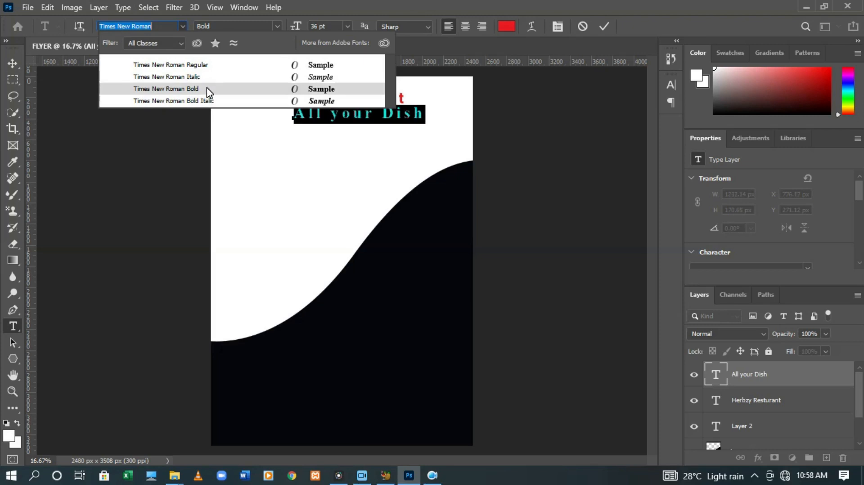
left_click(199, 64)
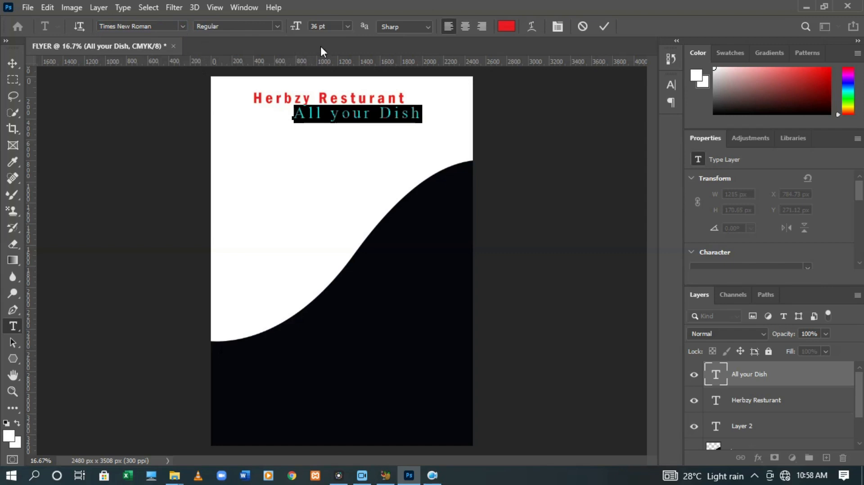
left_click(348, 26)
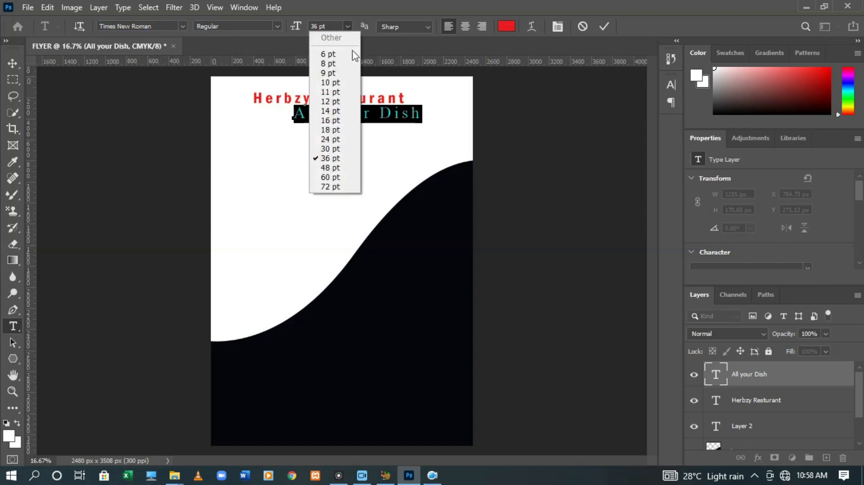
left_click(337, 93)
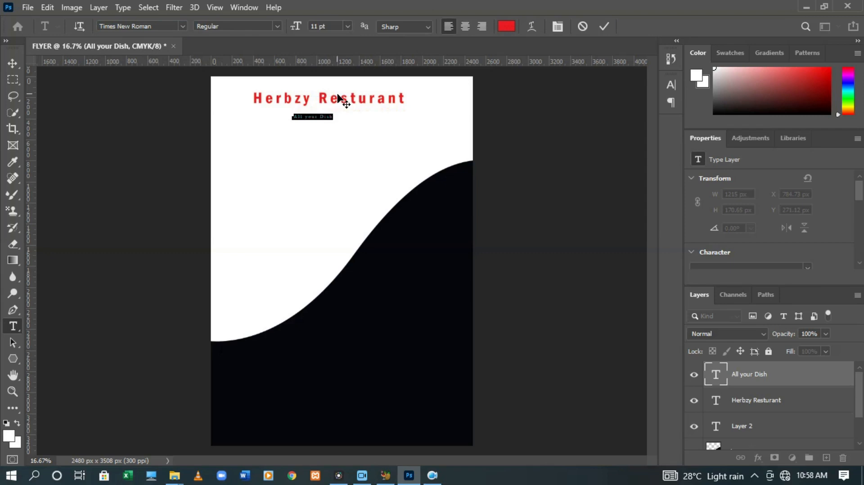
left_click(348, 26)
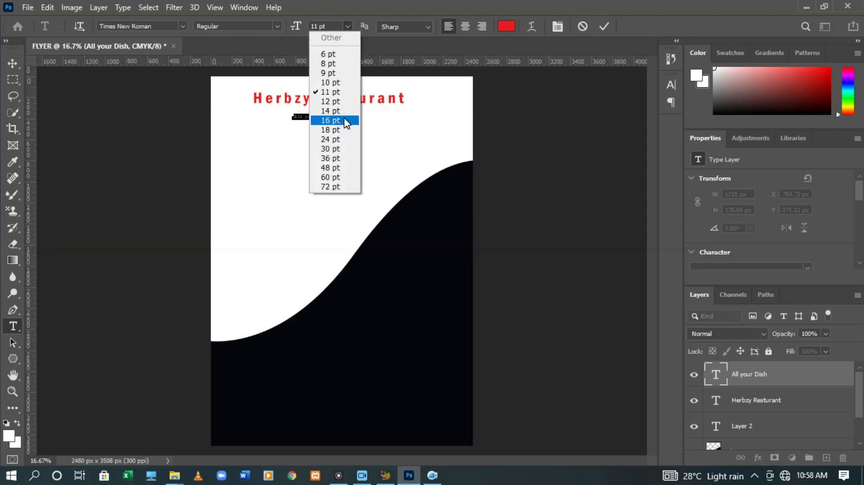
left_click(344, 130)
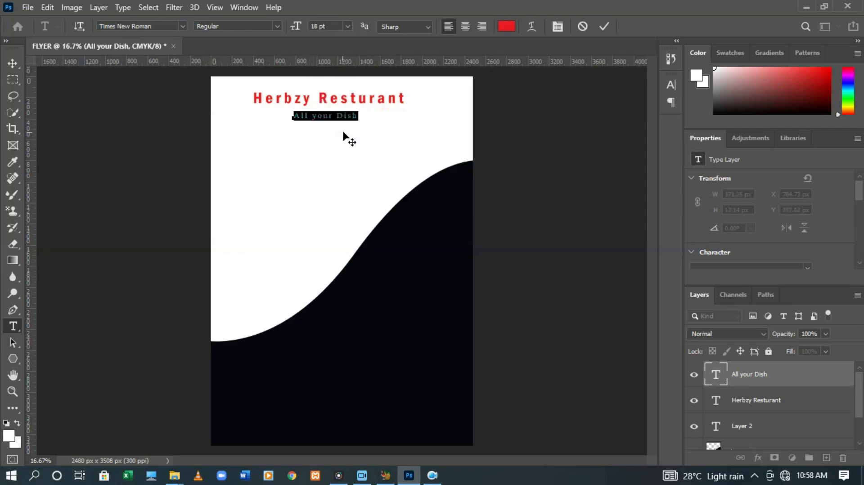
Make the tagline black and show the Character panel
left_click(508, 27)
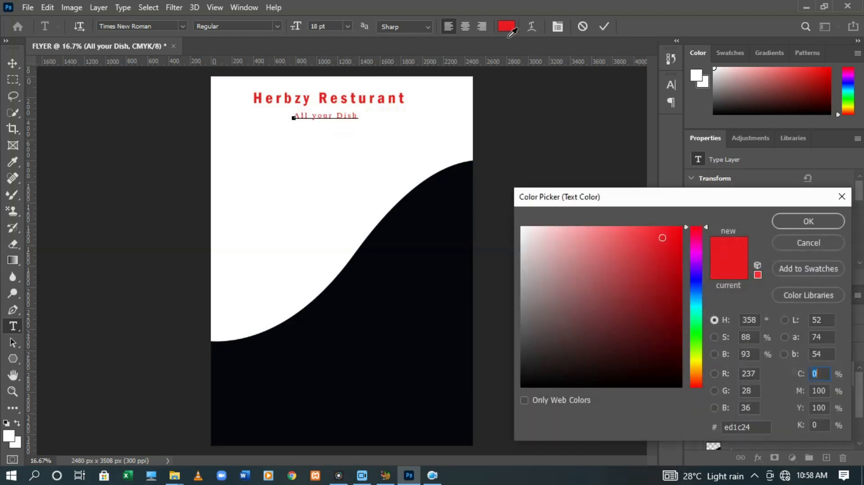
left_click(678, 387)
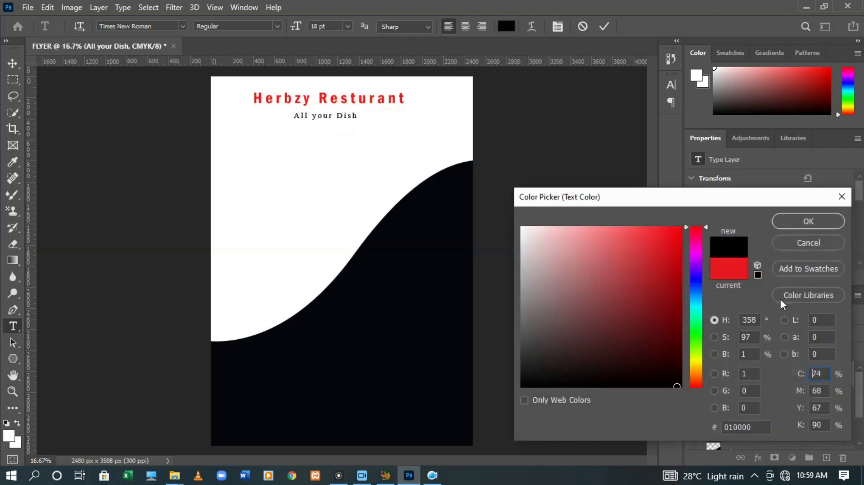
left_click(789, 219)
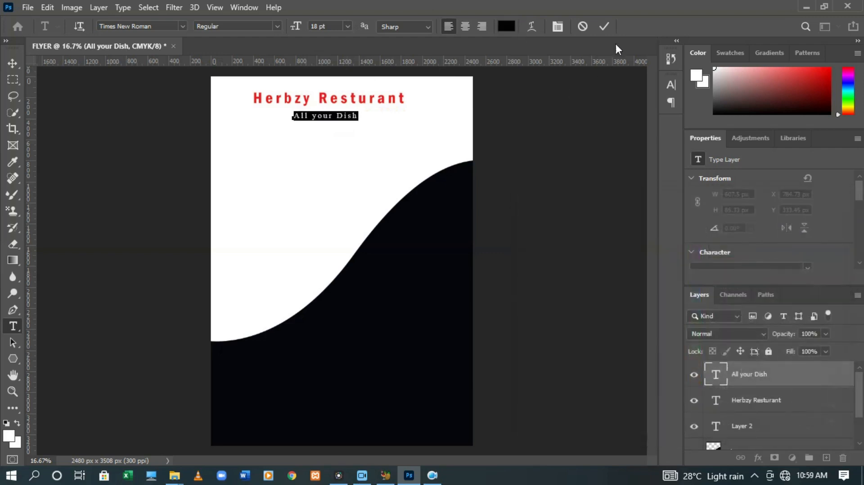
left_click(557, 27)
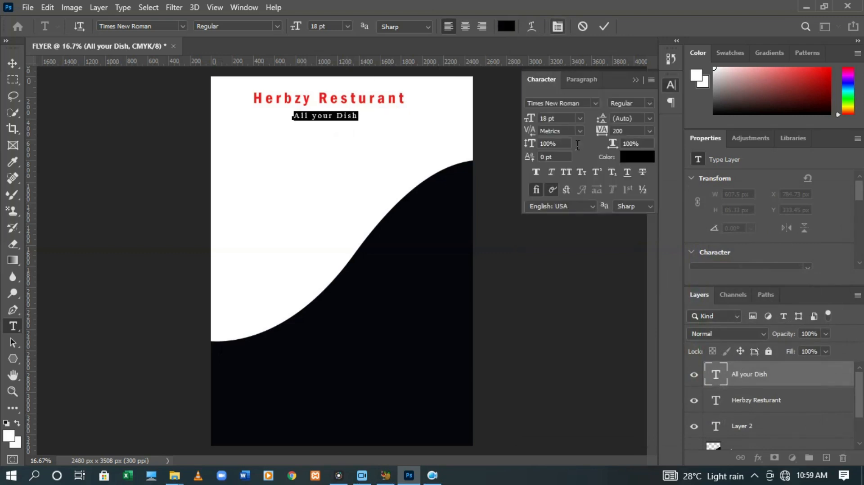
Keep the tagline's tracking at 200 and make it faux bold
left_click(649, 131)
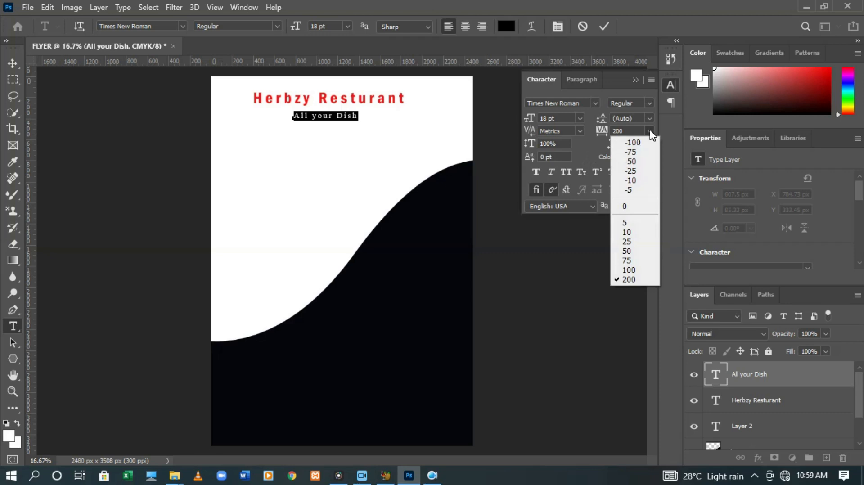
left_click(641, 277)
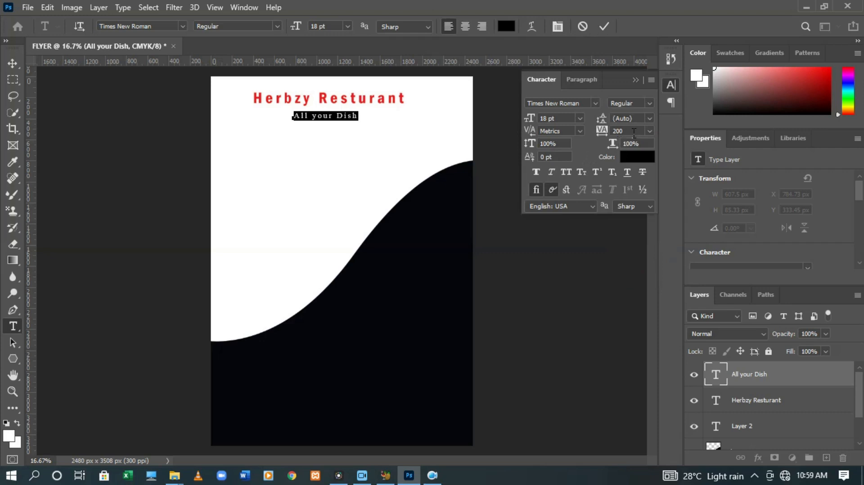
left_click(537, 173)
left_click(537, 173)
left_click(604, 27)
key("v")
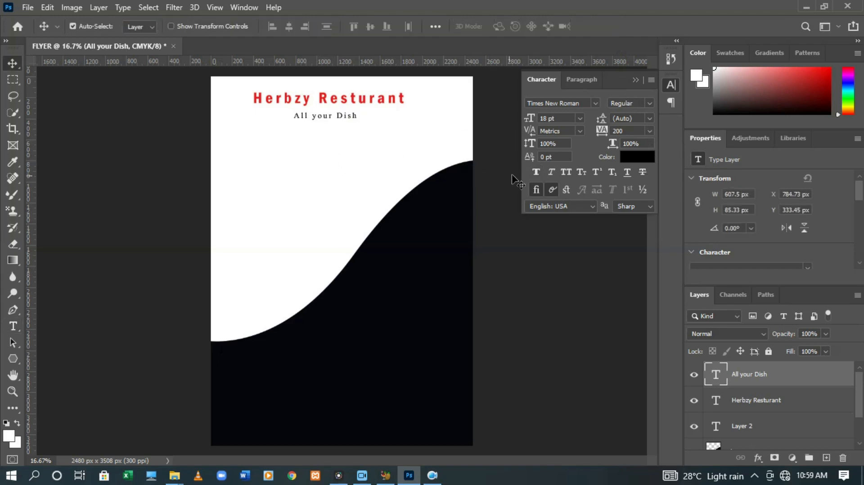
left_click(540, 169)
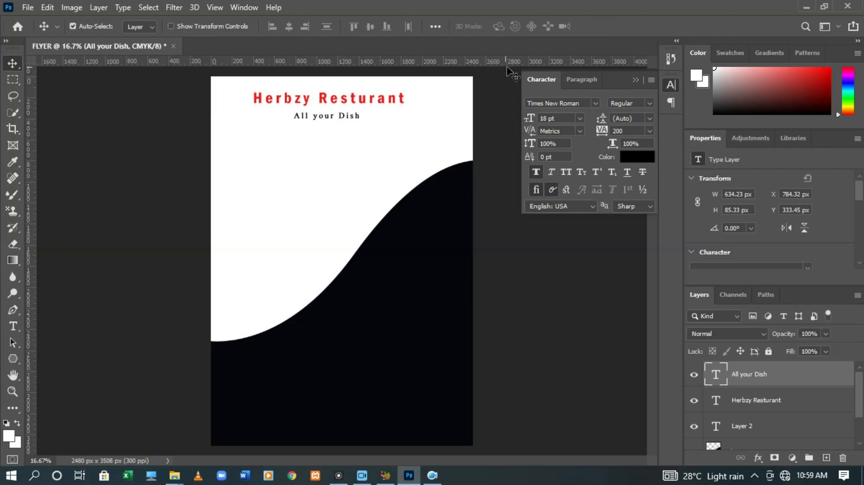
left_click(635, 79)
Nudge the tagline up beneath the heading, then open the Herbzy Resturant heading for editing
key("ctrl")
key("ctrl+t")
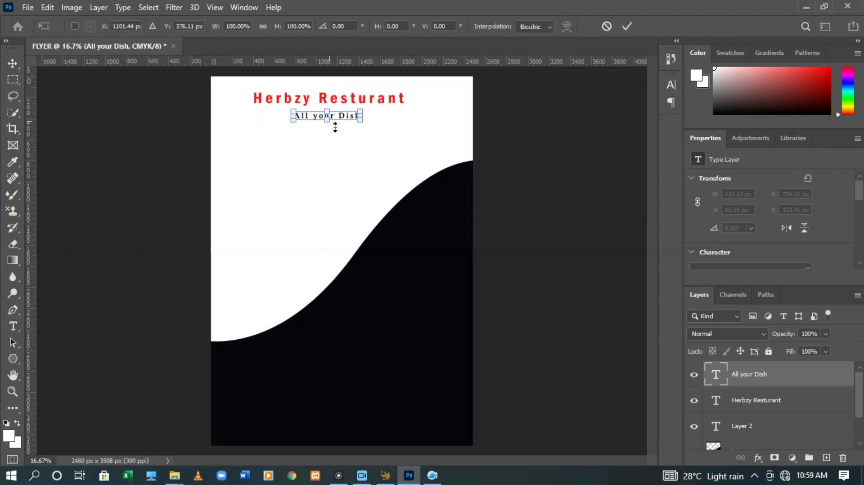
key("Up")
key("Up")
key("Up")
key("Up")
key("Up")
key("Up")
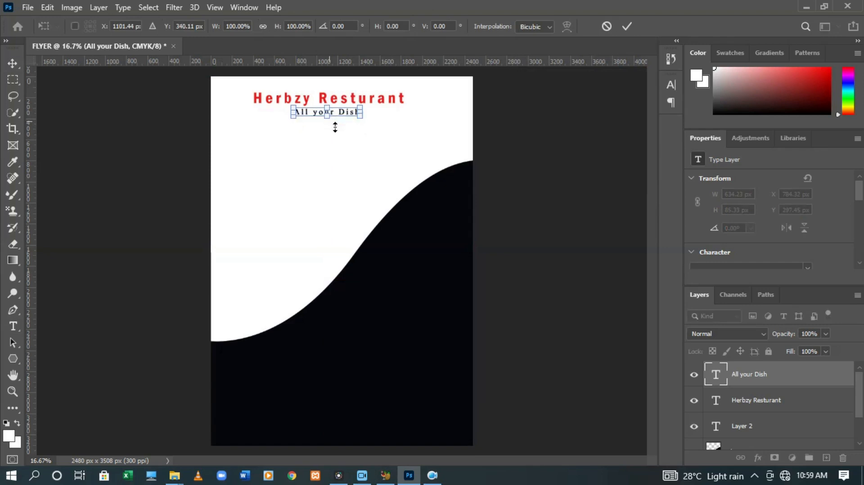
left_click(628, 26)
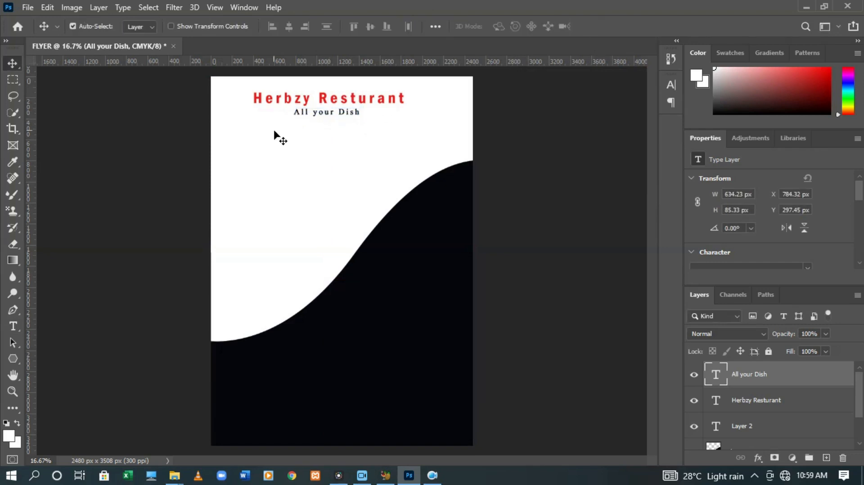
double_click(291, 103)
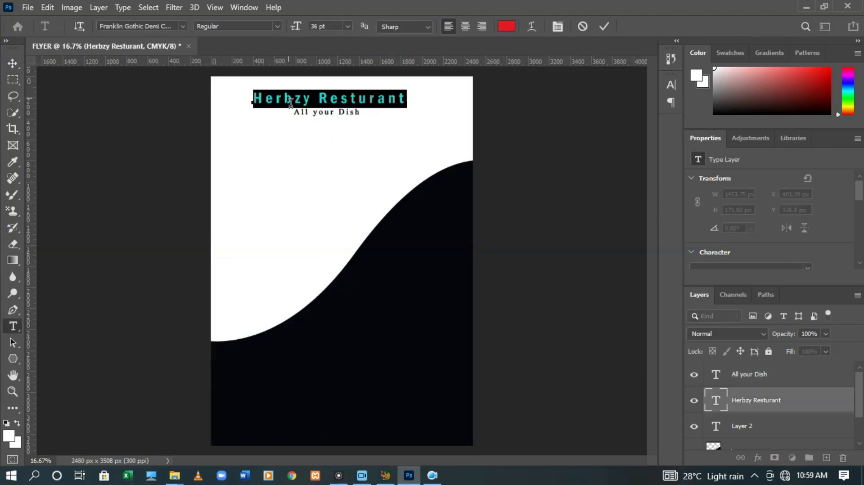
Tighten the Herbzy Resturant heading's tracking to 50
left_click(557, 26)
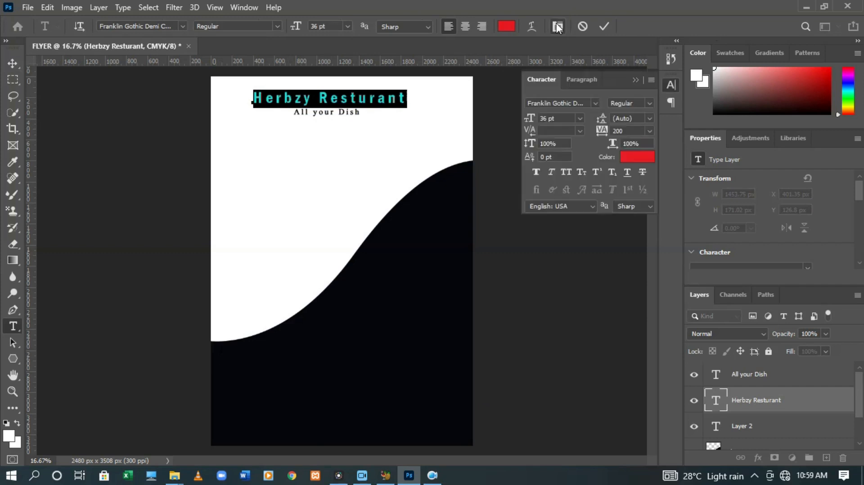
left_click(649, 131)
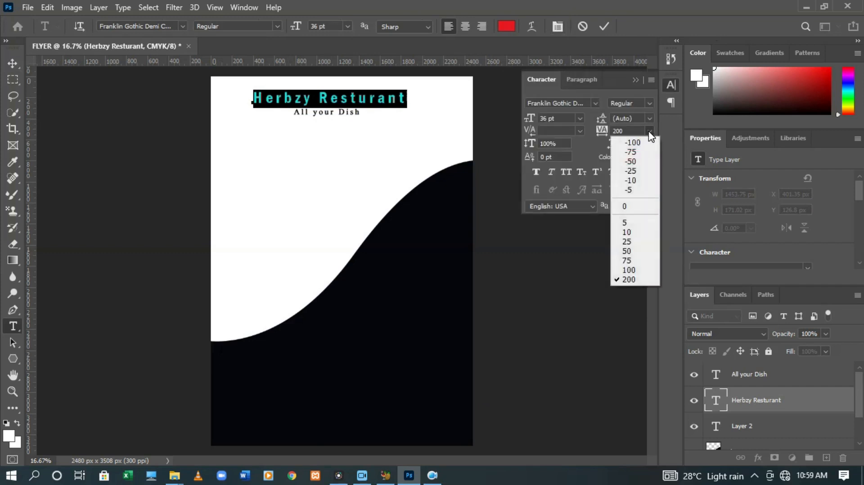
left_click(629, 251)
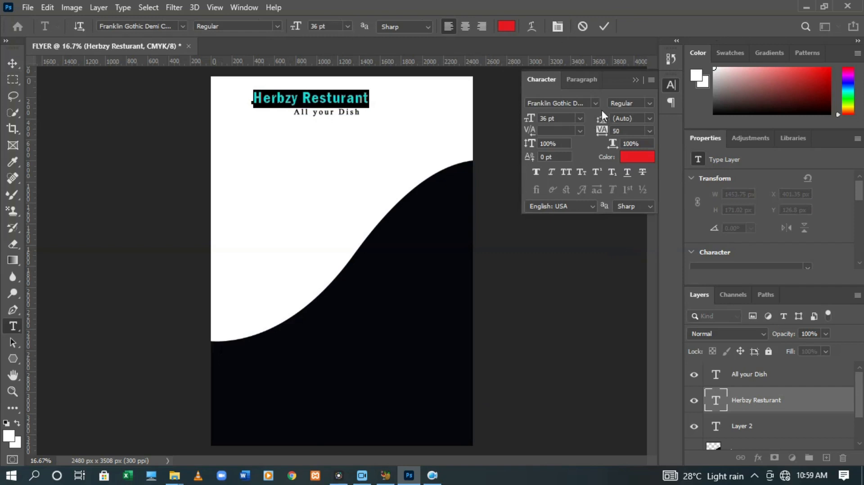
left_click(605, 27)
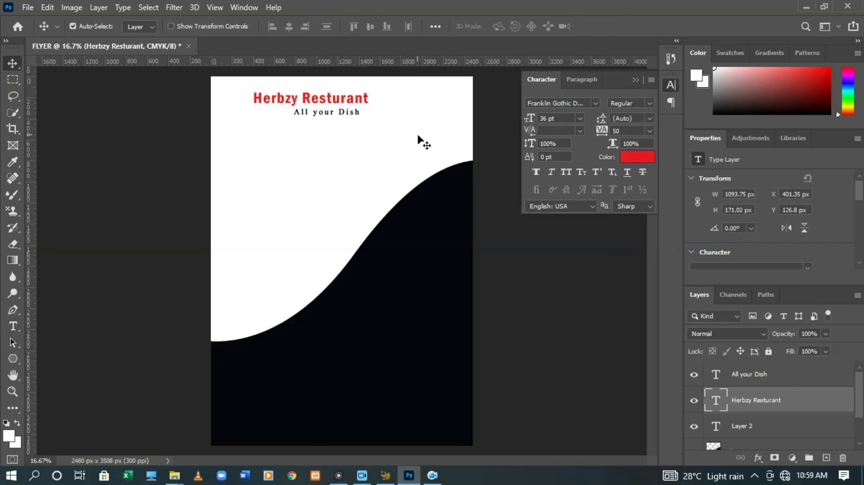
Nudge the heading three steps right to centre it above the tagline
key("ctrl+t")
key("Right")
key("Right")
key("Right")
key("Right")
key("Right")
key("Right")
key("Right")
key("Right")
key("Right")
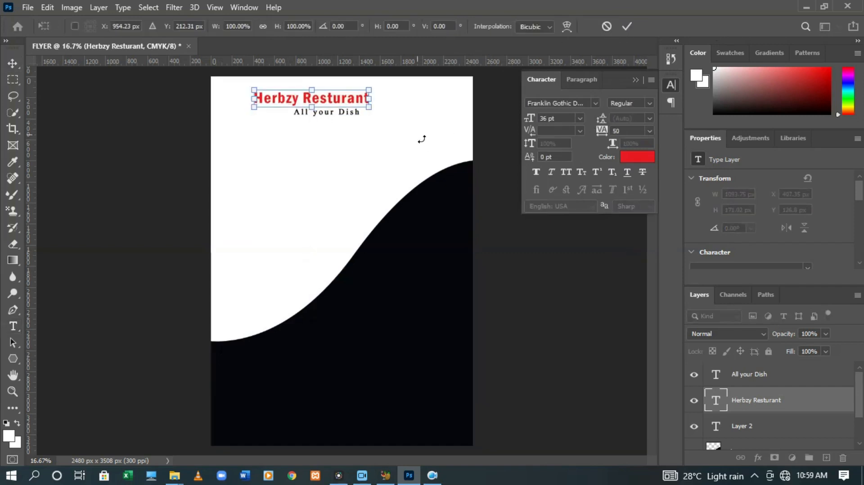
key("Right")
key("Right")
key("Right")
key("Right")
key("Right")
key("Right")
key("Right")
key("Right")
key("Right")
key("Right")
key("Right")
key("Right")
key("Right")
key("Right")
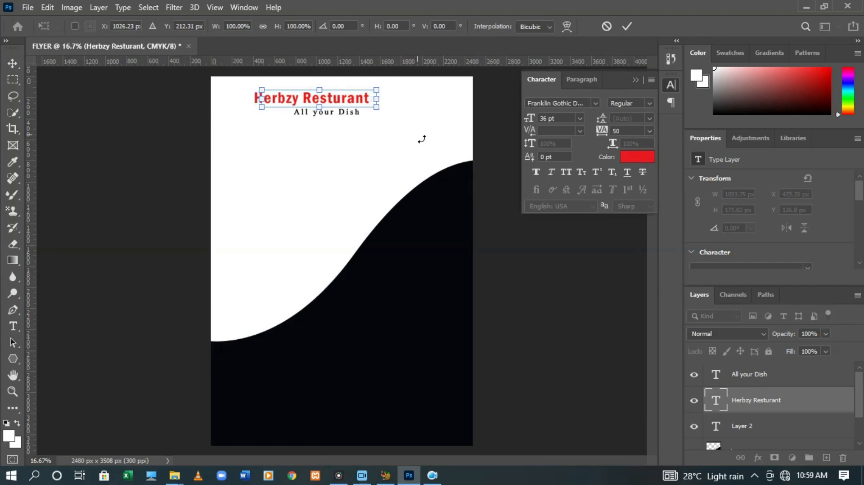
key("Right")
key("Right")
key("Right")
key("Right")
key("Right")
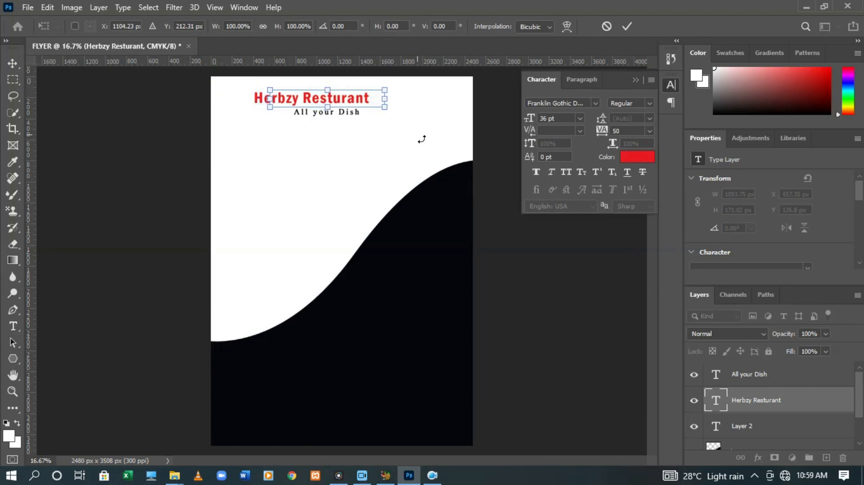
left_click(628, 26)
left_click(325, 115)
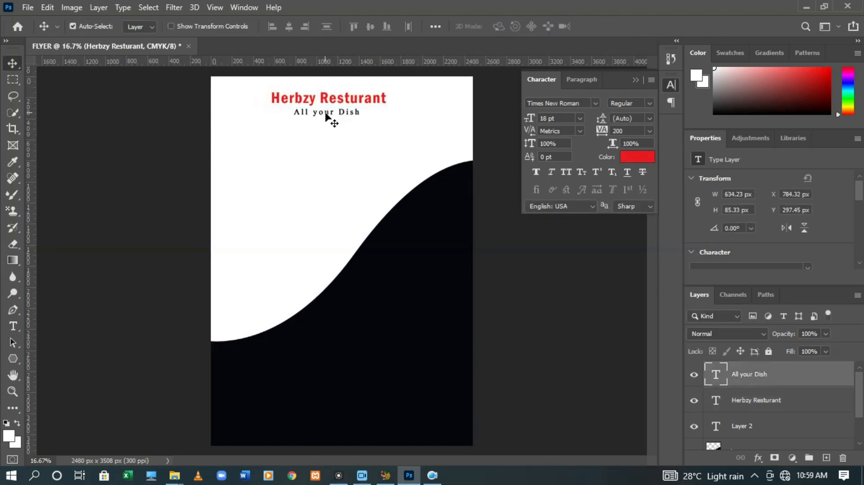
Retype the tagline as 'ALL YOUR DISH AVIALABLE' in capitals
double_click(326, 115)
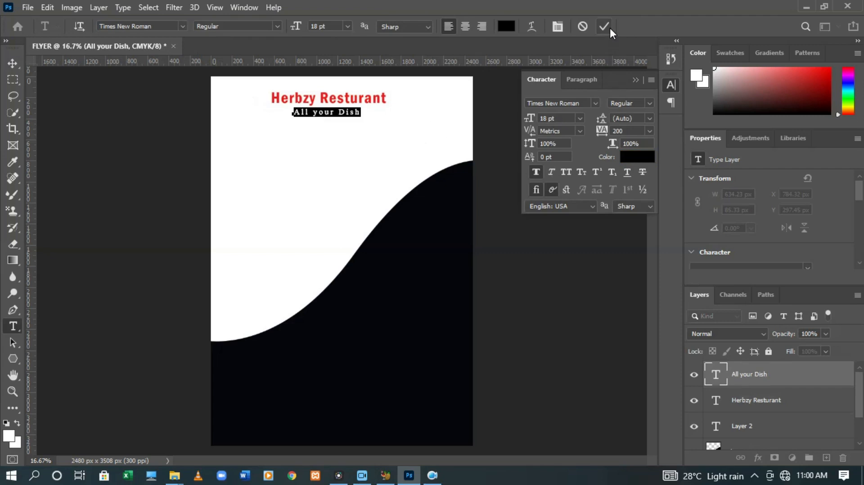
type("ALL")
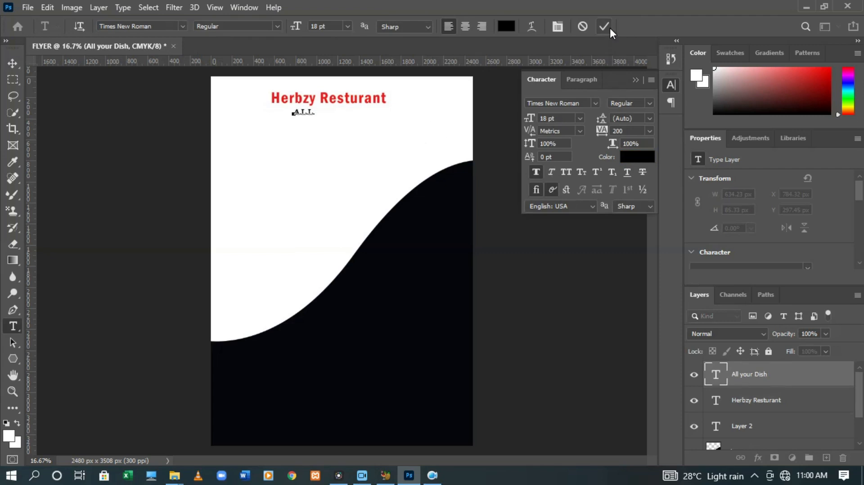
type(" YOUR DISH AVIALB")
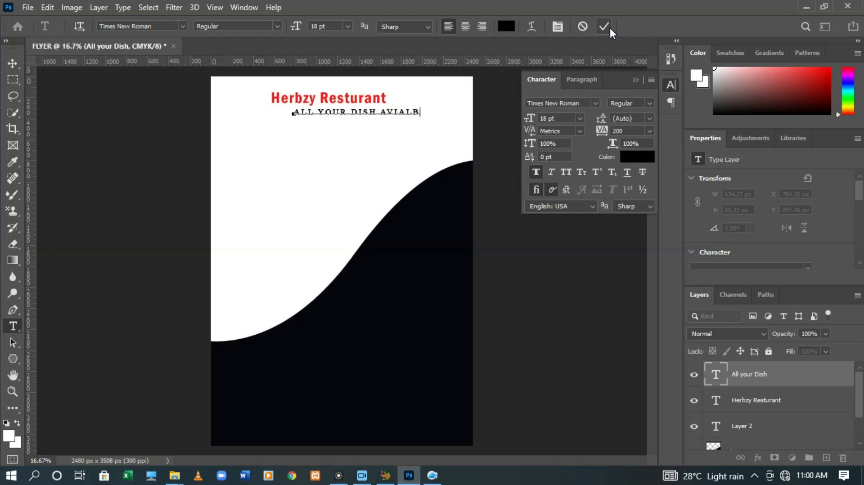
key("BackSpace")
key("BackSpace")
key("BackSpace")
type("LAR")
left_click(604, 26)
key("v")
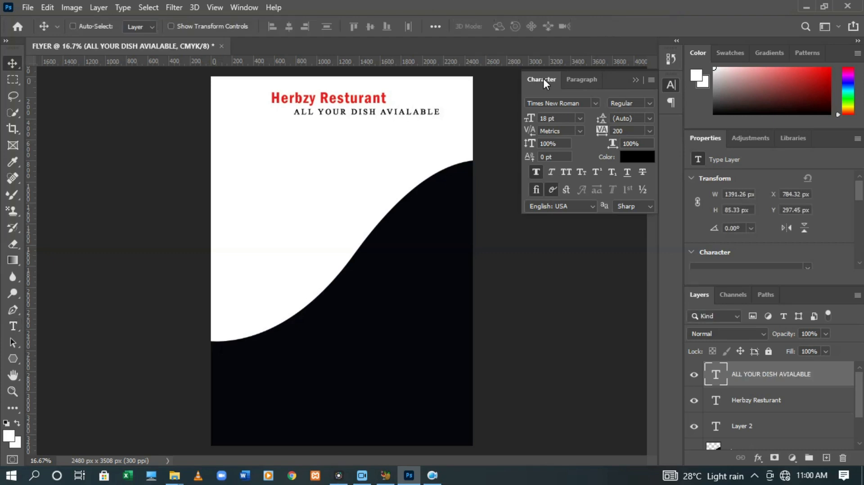
Nudge the tagline three steps left to centre it under the heading
key("ctrl+t")
key("Left")
key("Left")
key("Left")
key("Left")
key("Left")
key("Left")
key("Left")
key("Left")
key("Left")
key("Left")
key("Left")
key("Left")
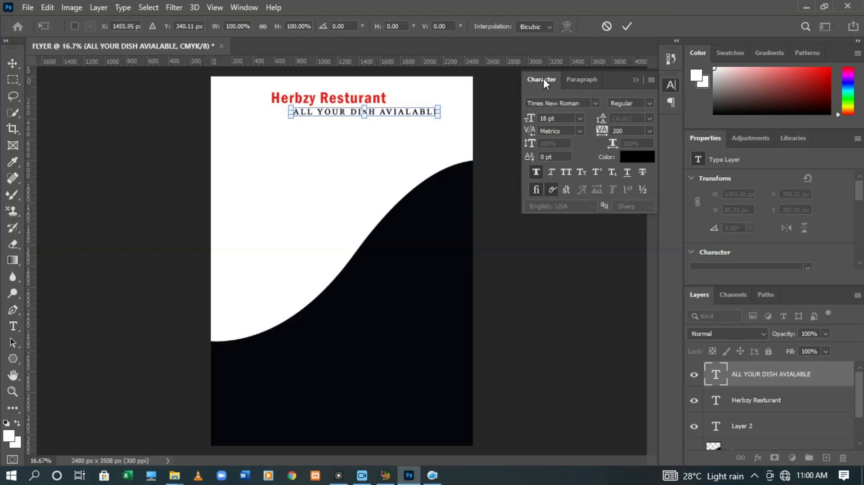
key("Left")
key("Left")
key("Left")
key("Left")
key("Left")
key("Left")
key("Left")
key("Left")
key("Left")
key("Left")
key("Left")
key("Left")
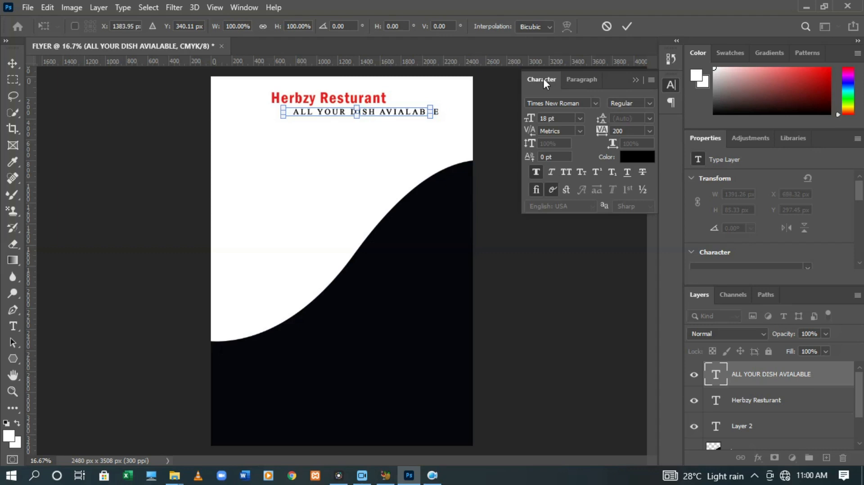
key("Left")
key("Left")
key("Left")
key("Left")
key("Left")
key("Left")
key("Left")
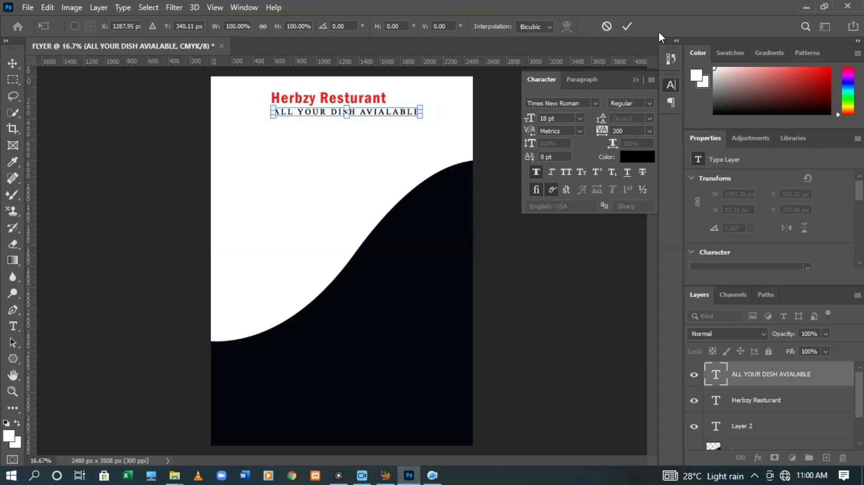
left_click(627, 26)
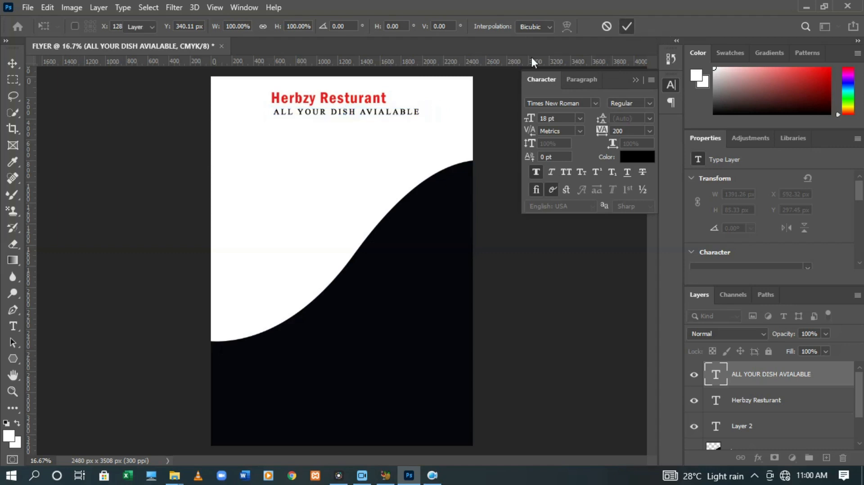
Turn on All Caps so the heading reads HERBZY RESTURANT
left_click(334, 97)
double_click(334, 98)
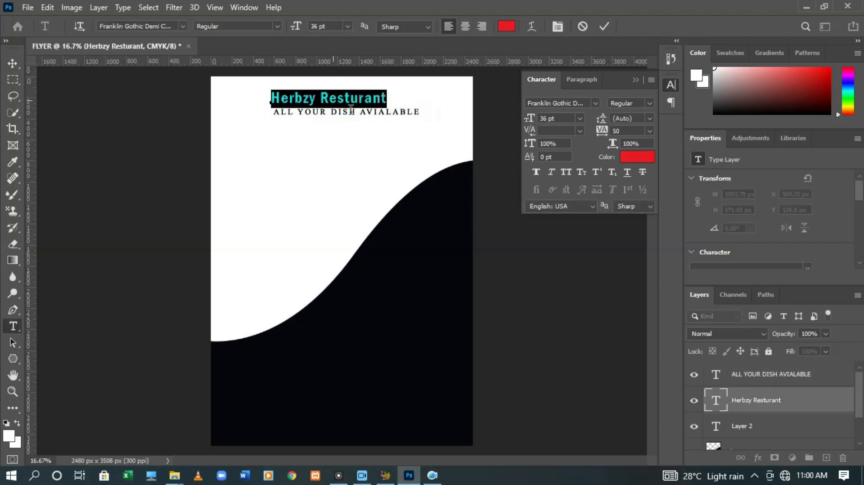
left_click(568, 170)
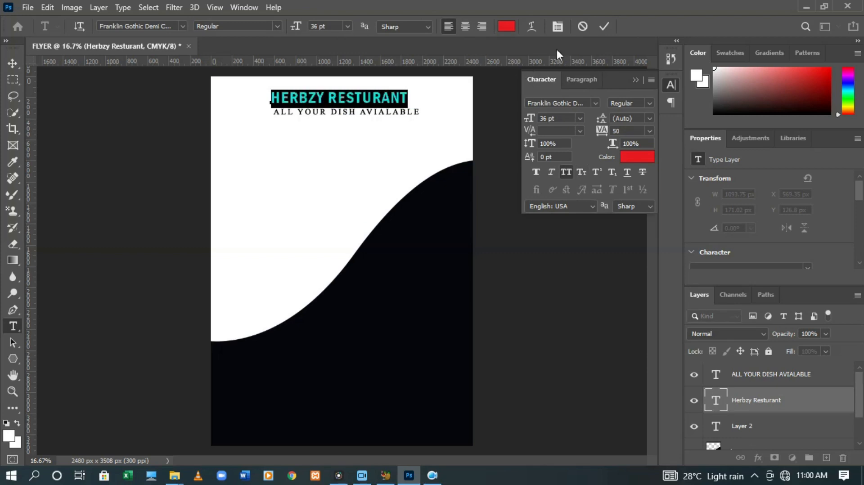
left_click(602, 28)
key("v")
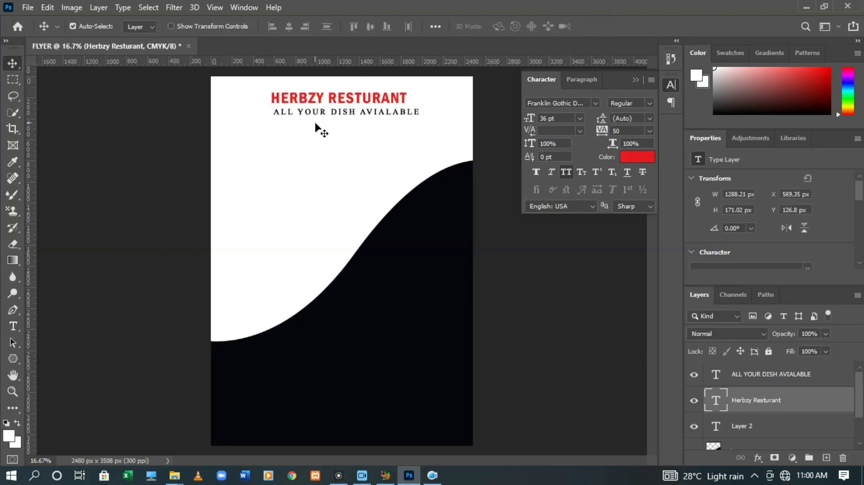
Nudge the tagline left to line up beneath the heading and collapse the Character panel
left_click(351, 114)
key("ctrl")
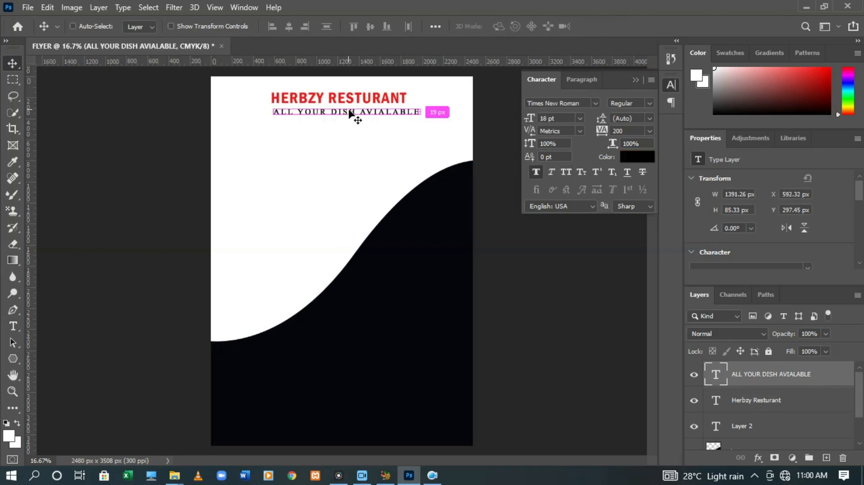
key("Left")
key("Left")
key("Left")
key("Left")
key("Left")
key("Left")
key("Left")
key("Left")
key("Left")
key("Left")
key("Left")
key("Left")
key("Left")
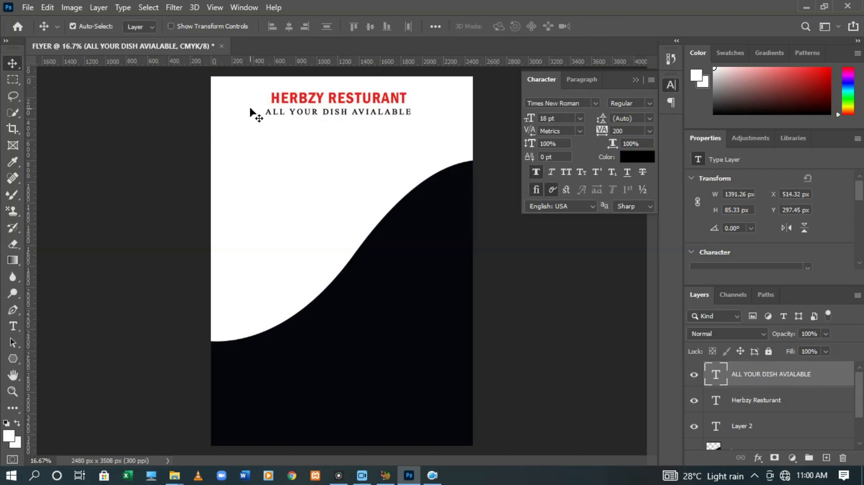
left_click(634, 79)
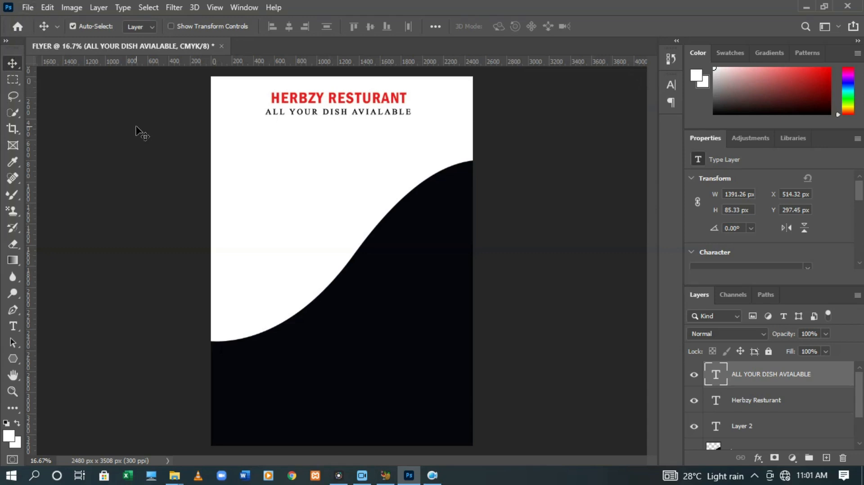
Place the blue clock image from Desktop > GIGS > photos as a linked layer
left_click(26, 8)
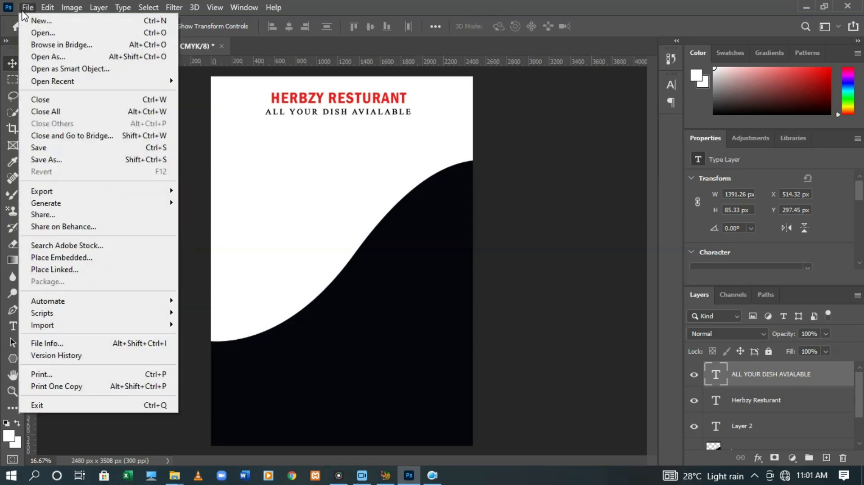
left_click(55, 270)
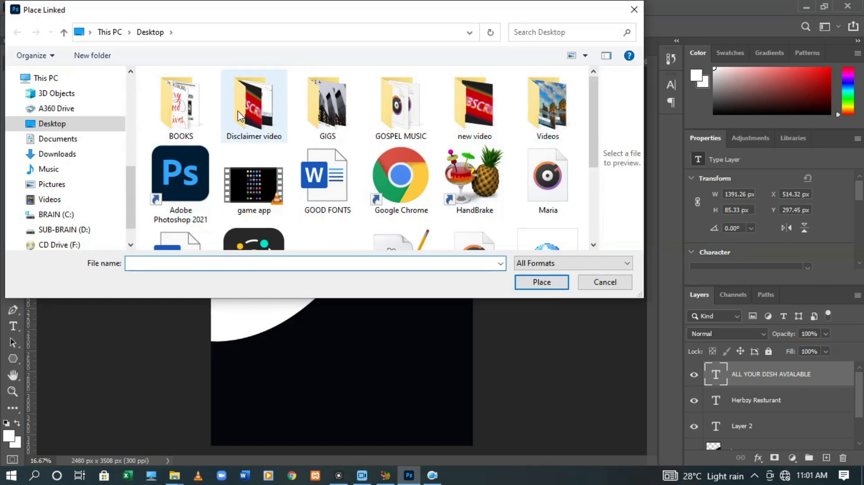
left_click(325, 118)
double_click(325, 118)
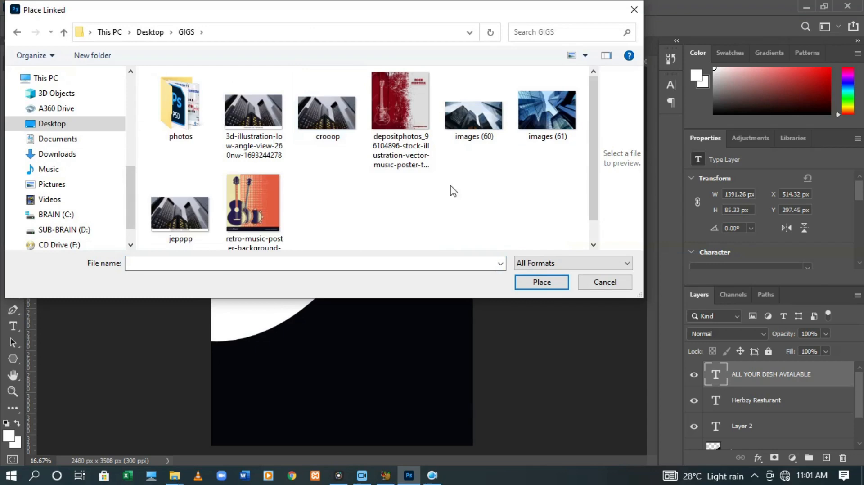
double_click(201, 114)
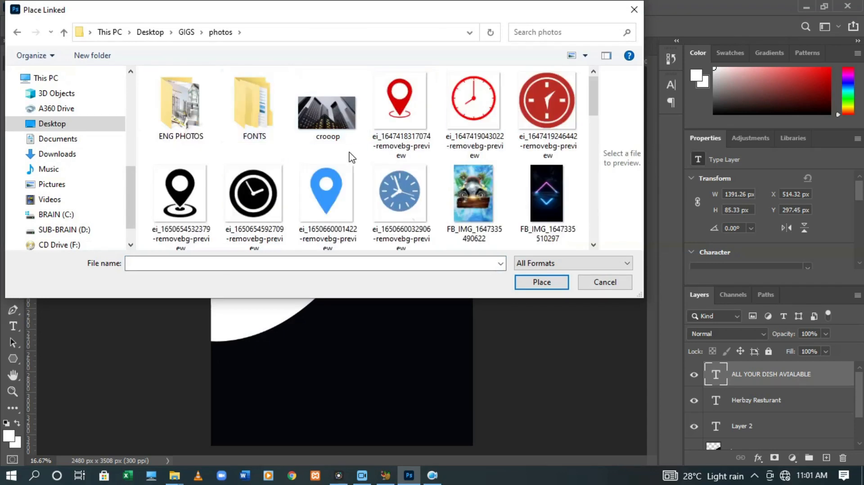
double_click(389, 192)
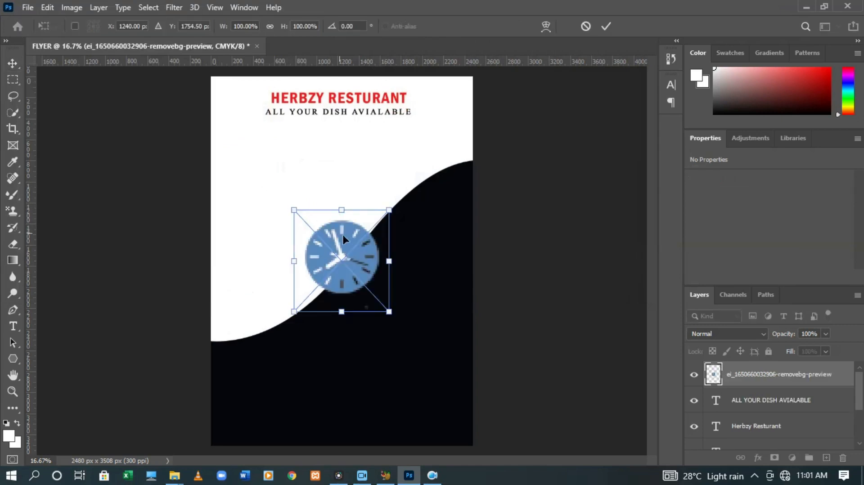
Move the clock to the flyer's top-left corner, scale it to about 52%, and commit
left_click_drag(349, 237, 255, 141)
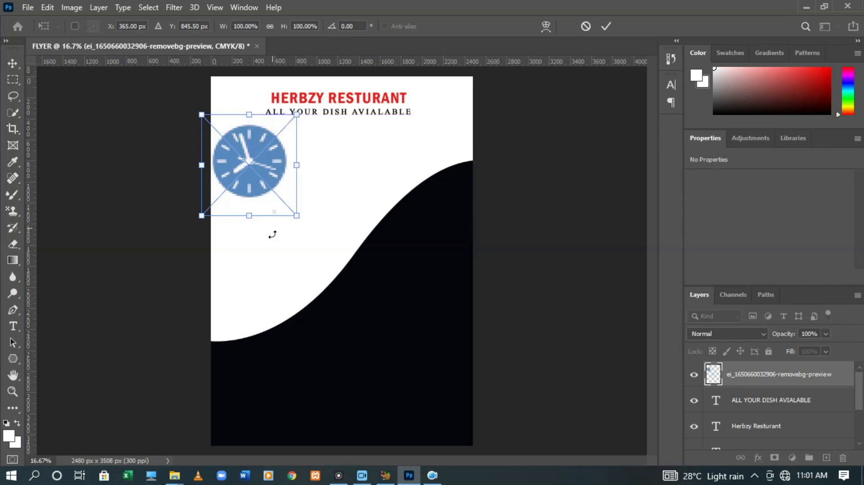
left_click_drag(249, 215, 251, 193)
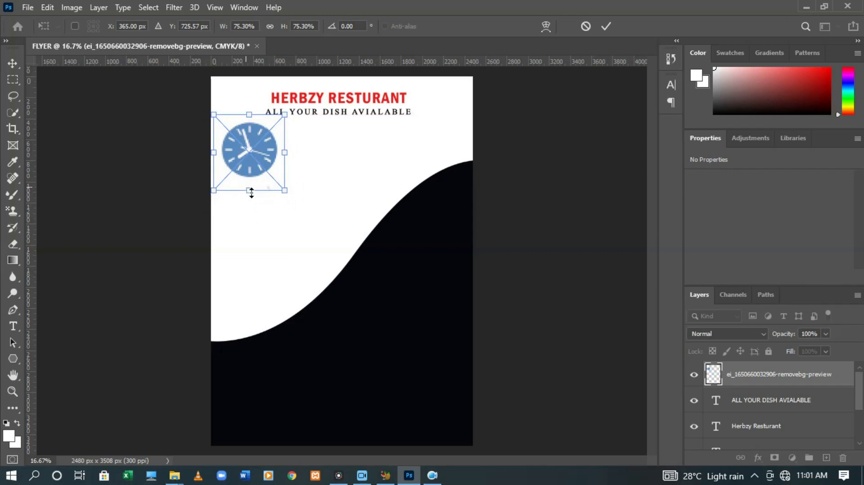
left_click_drag(250, 189, 238, 160)
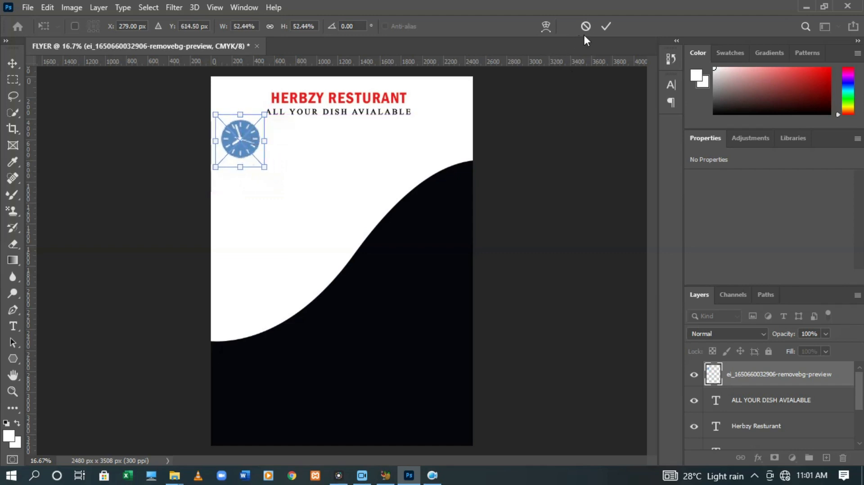
left_click(606, 27)
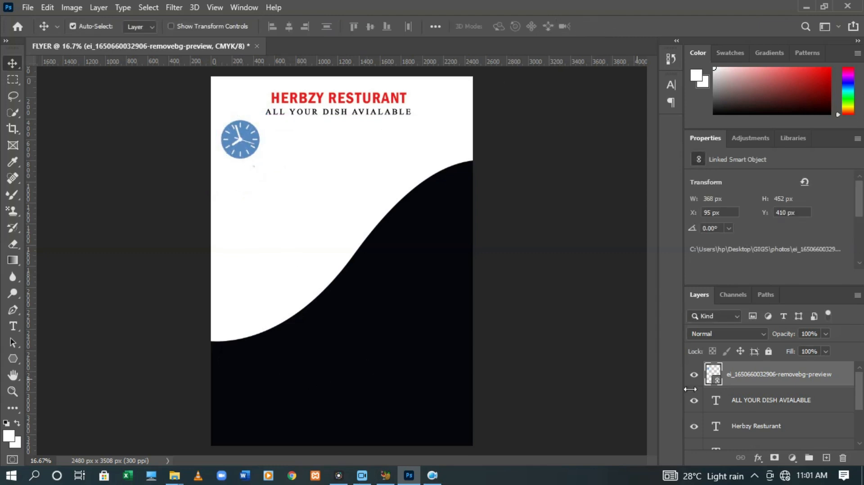
Duplicate the Shape 1 wave layer as Shape 1 copy, placed beneath the original
scroll(859, 393, "down", 2)
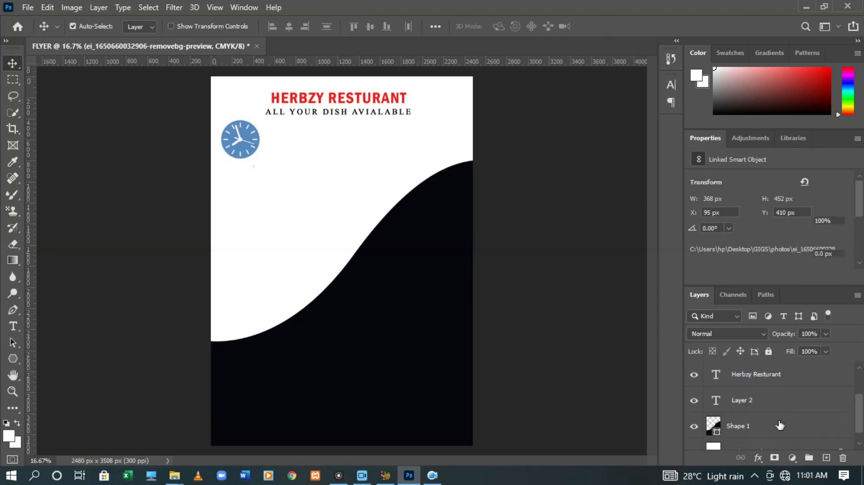
left_click(776, 426)
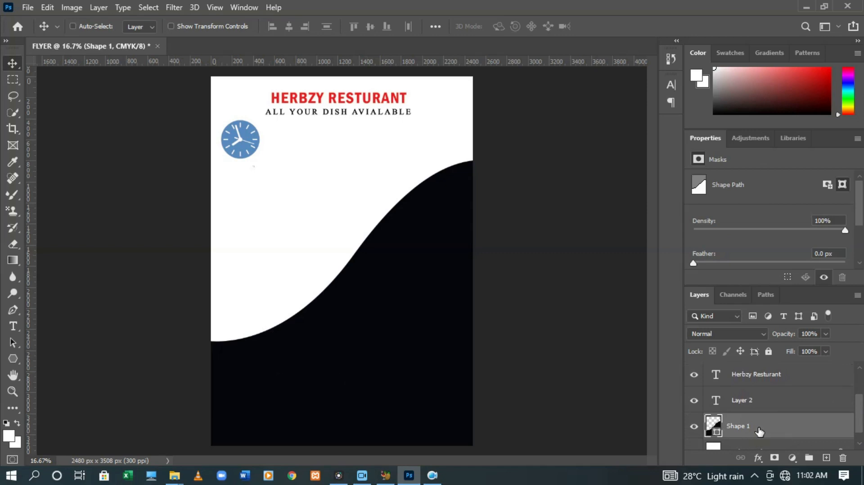
key("ctrl+t")
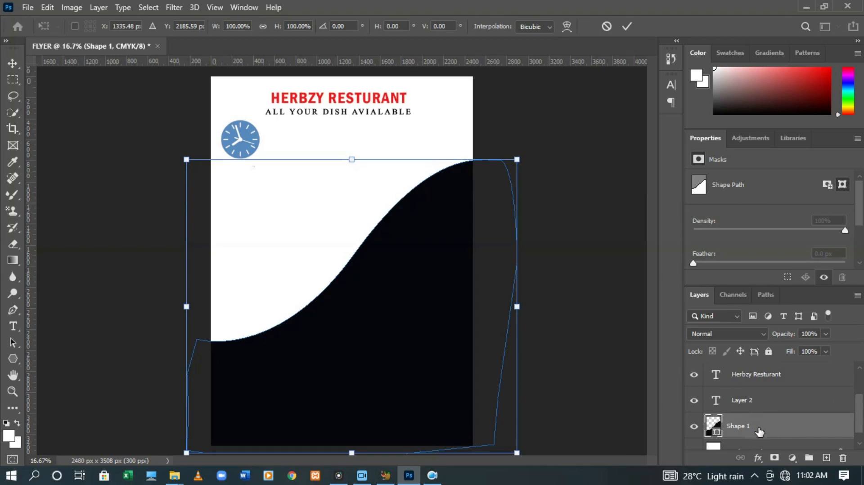
key("Return")
key("ctrl+j")
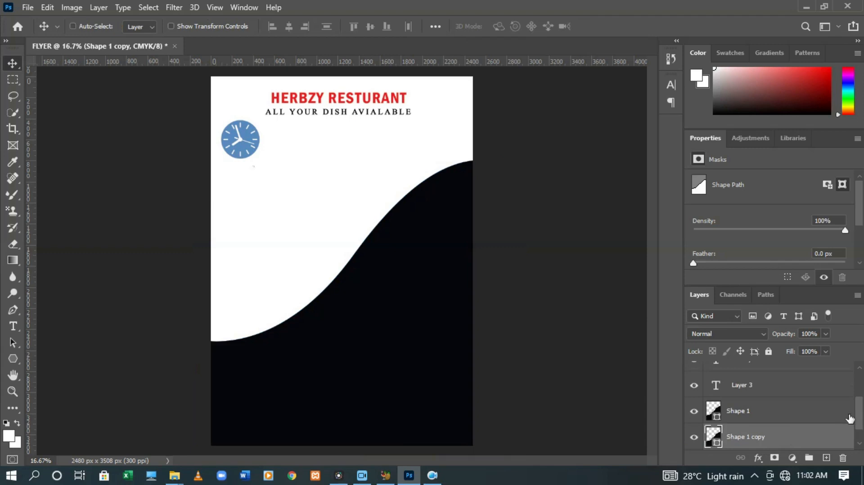
key("ctrl+z")
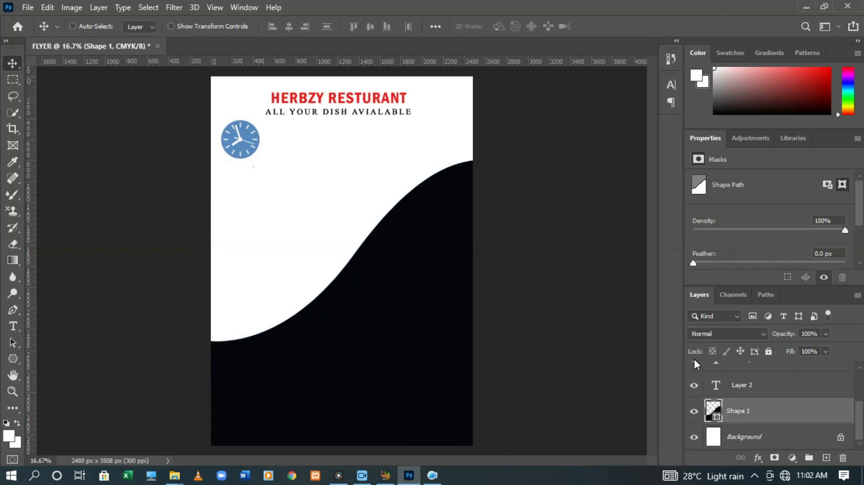
key("ctrl+t")
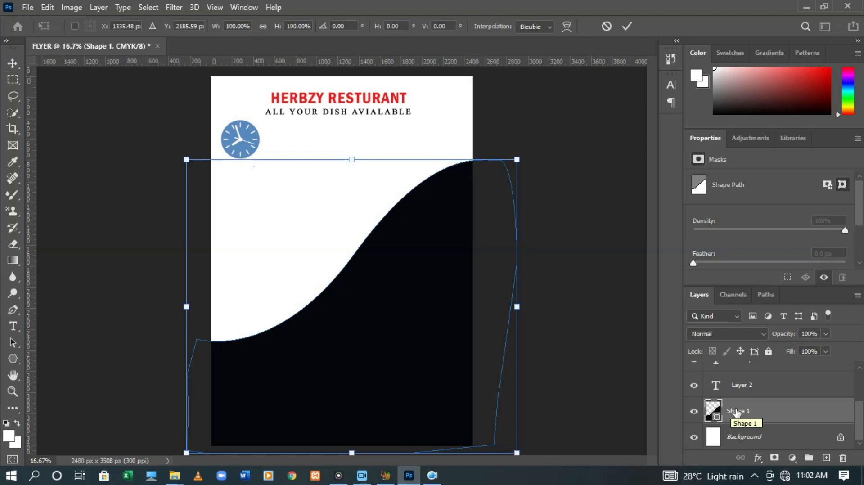
left_click(736, 412)
left_click_drag(736, 414, 738, 430)
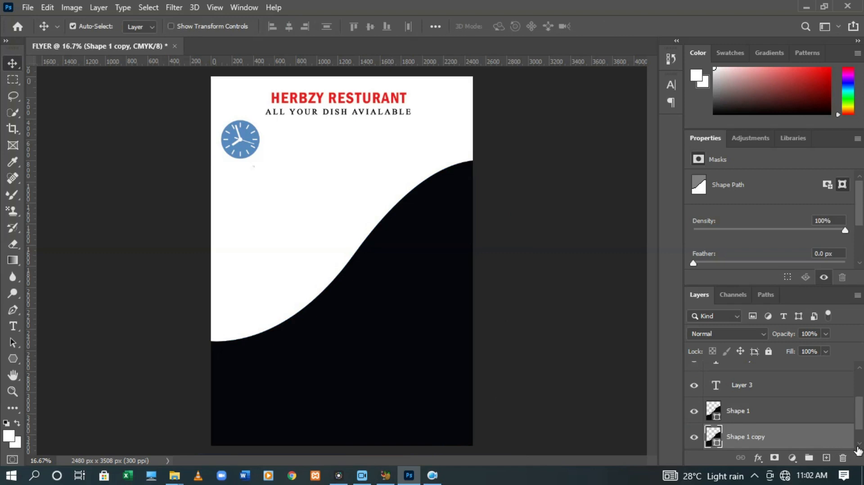
left_click(860, 445)
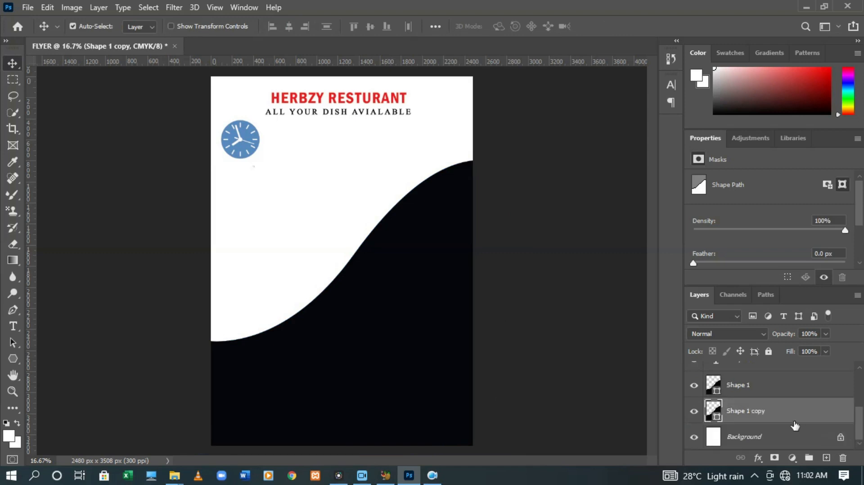
Try a Color Overlay on Shape 1 copy in Blending Options, then cancel it
right_click(763, 413)
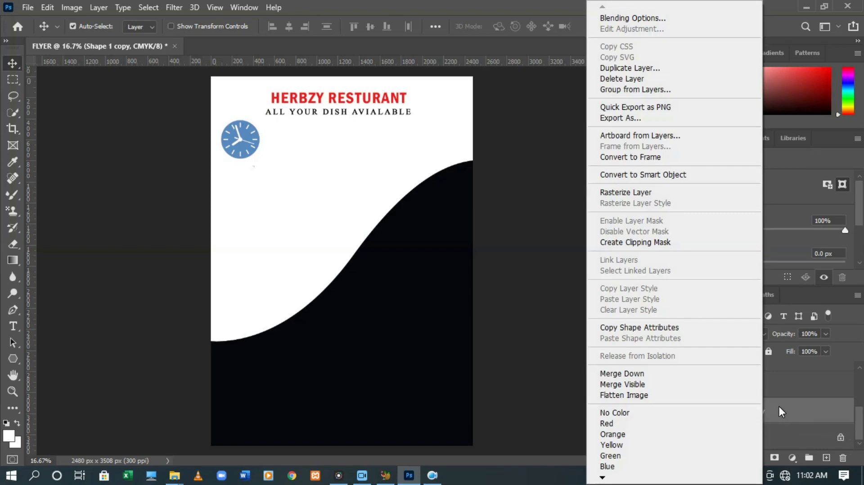
left_click(780, 407)
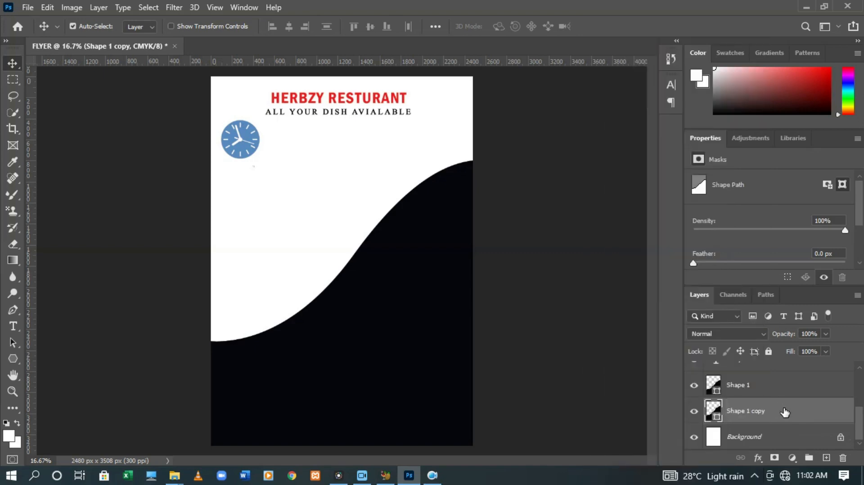
right_click(784, 413)
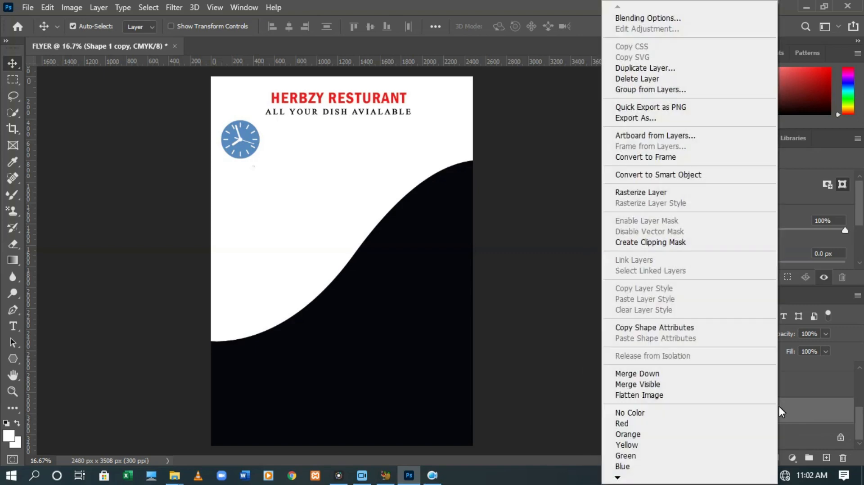
left_click(687, 18)
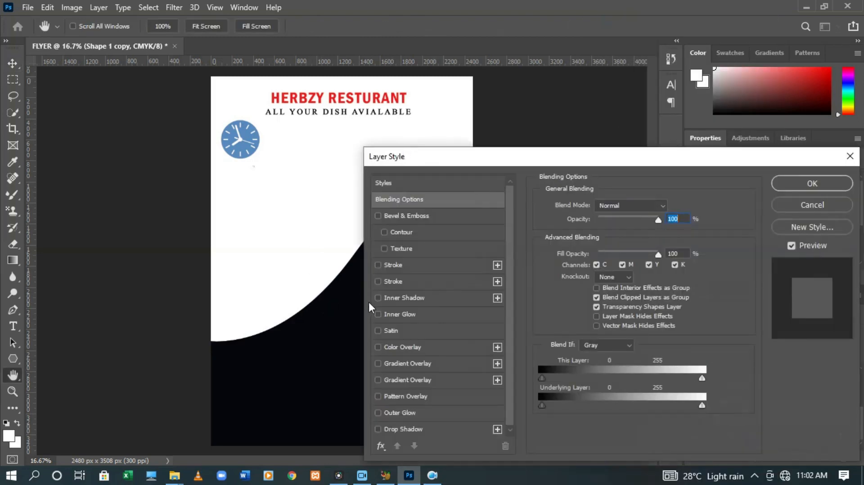
left_click(377, 347)
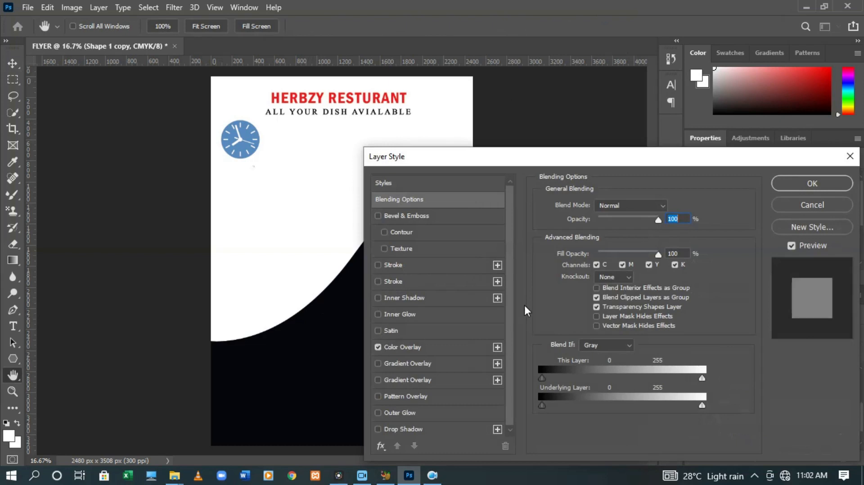
left_click(426, 341)
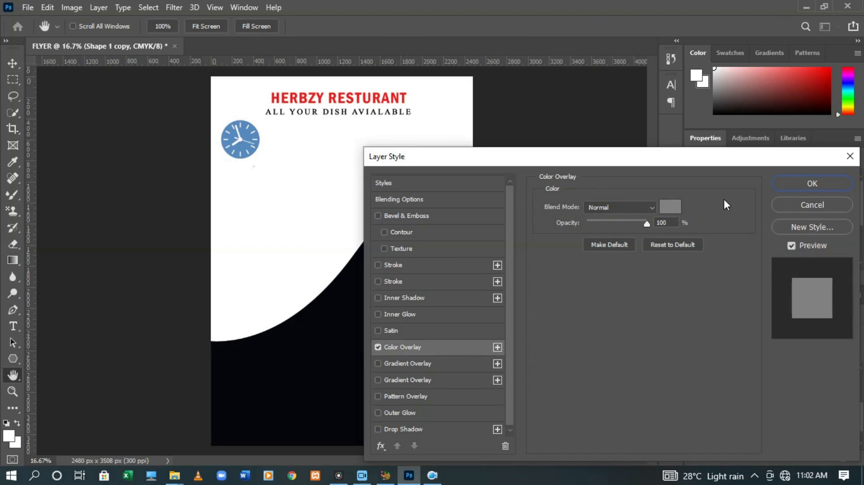
left_click(792, 207)
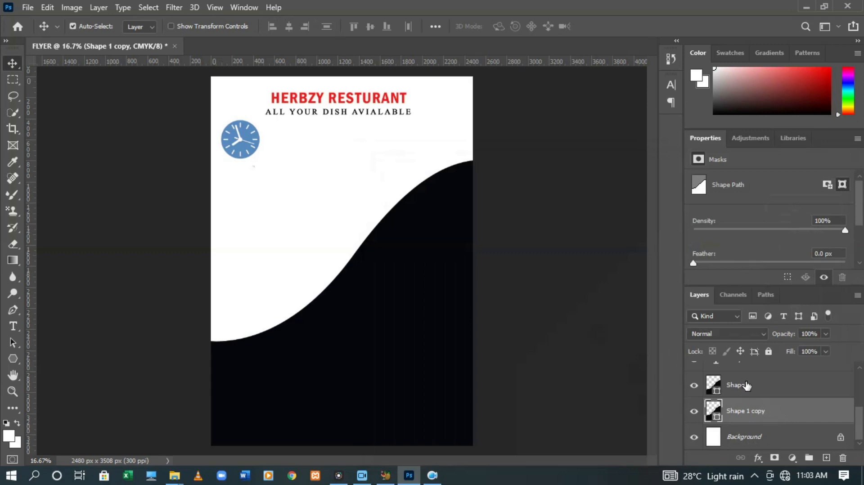
Give Shape 1 copy a red-orange Color Overlay through Blending Options
right_click(786, 421)
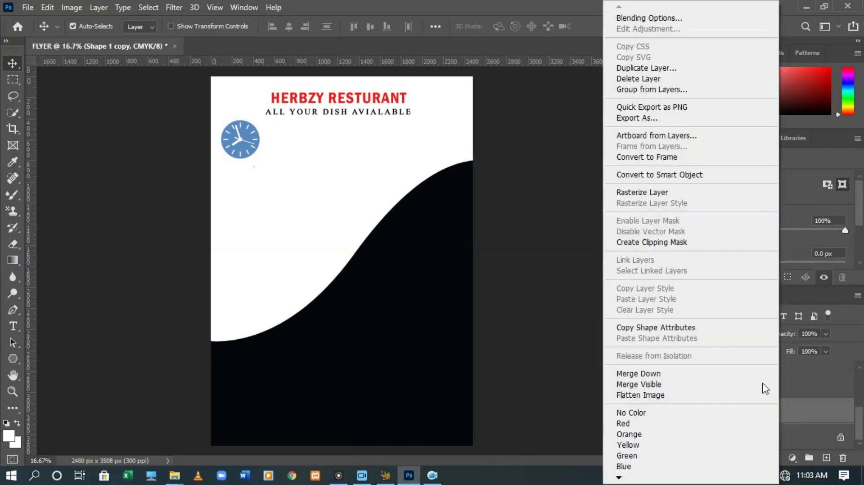
left_click(678, 20)
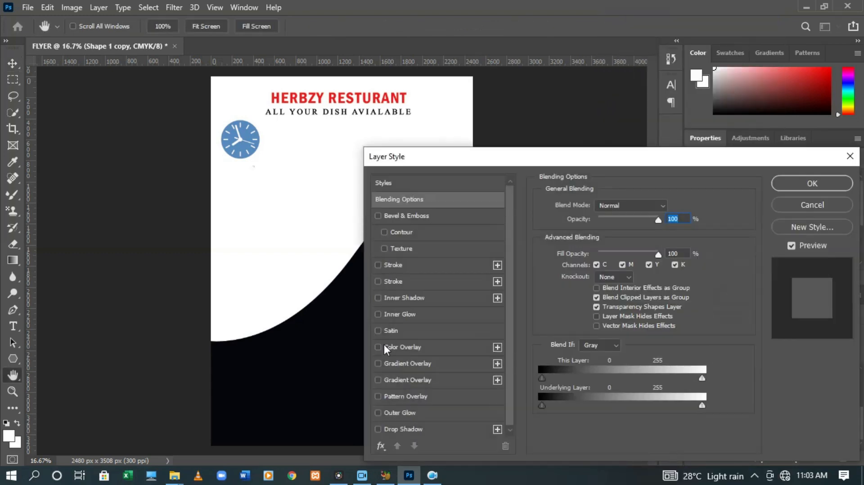
left_click(426, 346)
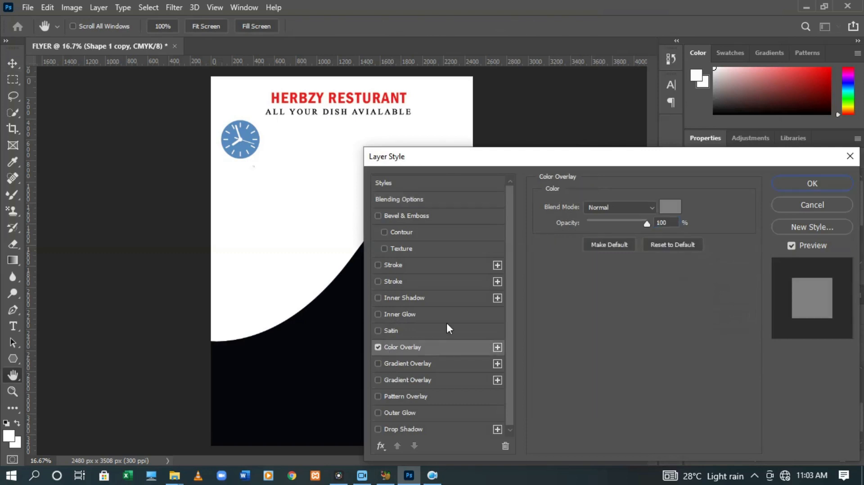
left_click(675, 209)
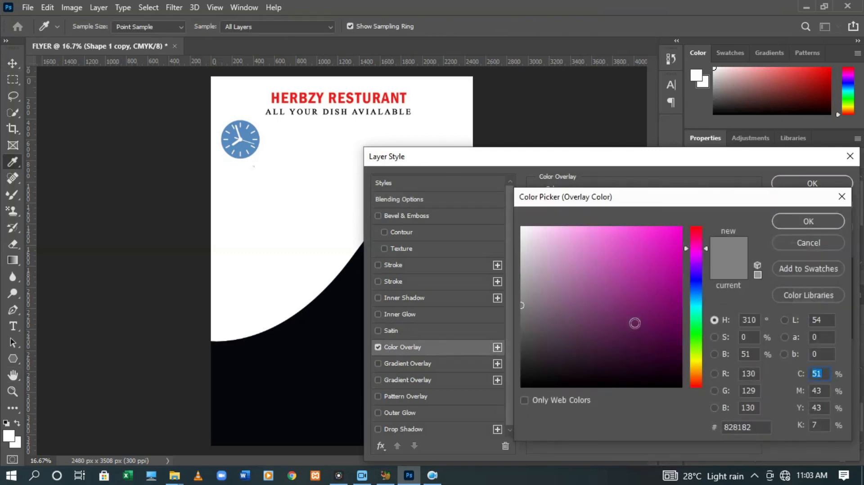
left_click(693, 381)
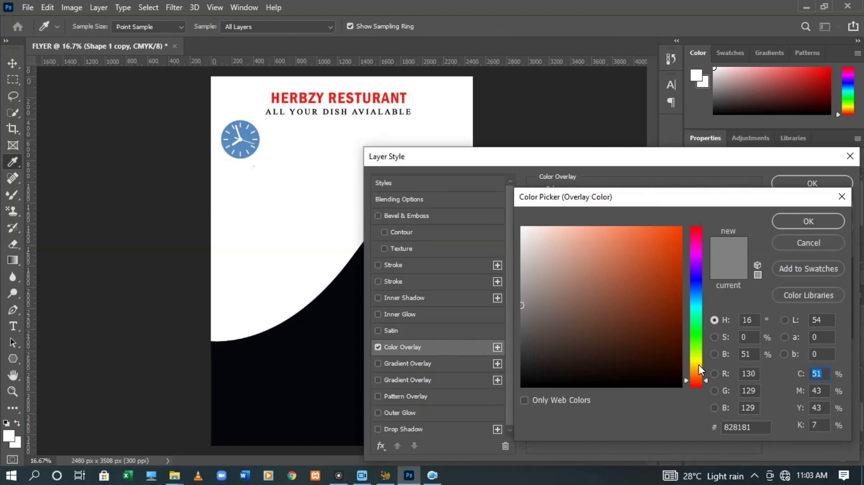
left_click(696, 384)
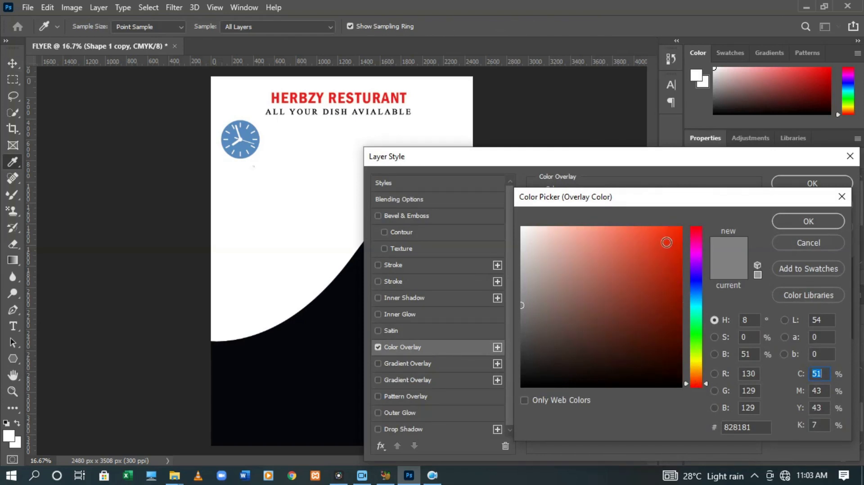
left_click(661, 229)
left_click(796, 220)
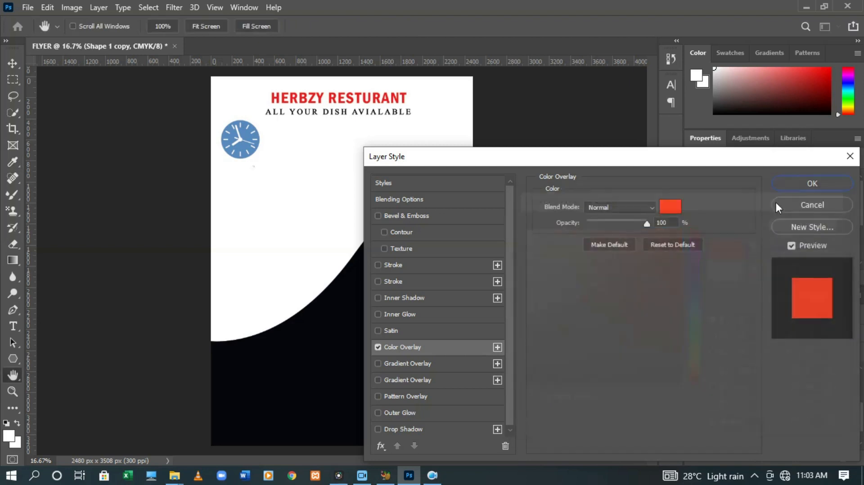
left_click(783, 183)
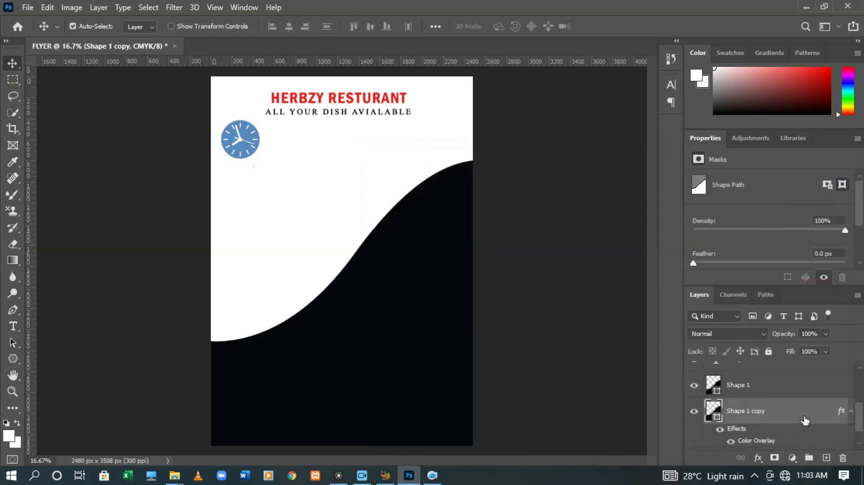
Nudge the red-orange wave copy up three steps so a red band edges the black wave
key("ctrl+t")
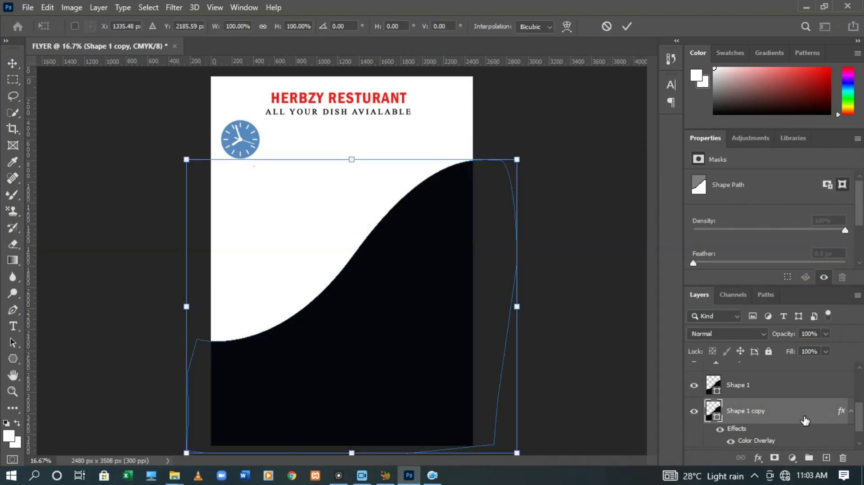
key("Up")
key("Up")
key("Up")
key("Up")
key("Up")
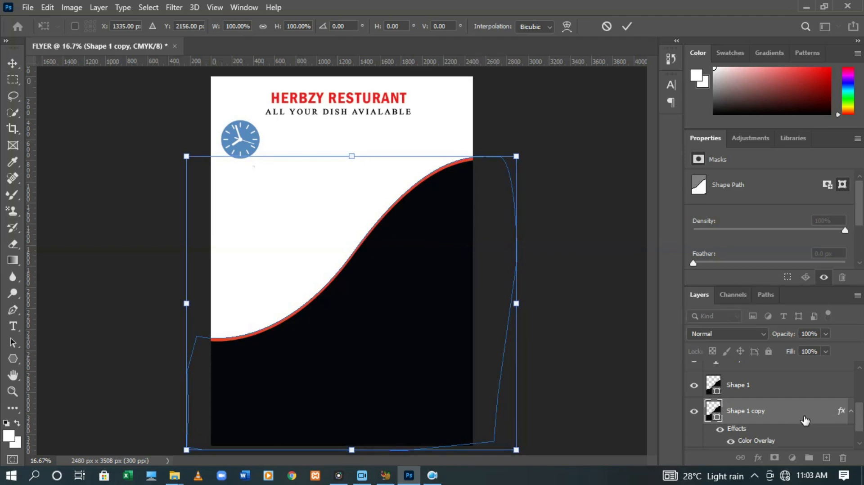
key("Up")
key("Up")
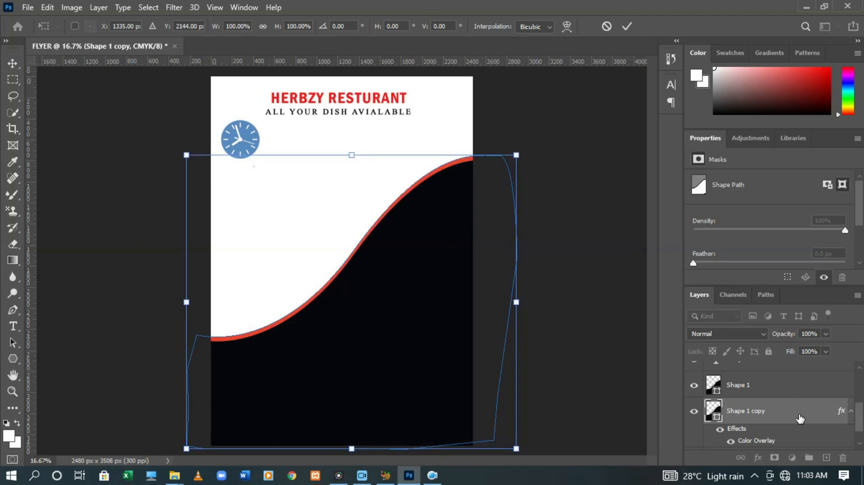
key("Up")
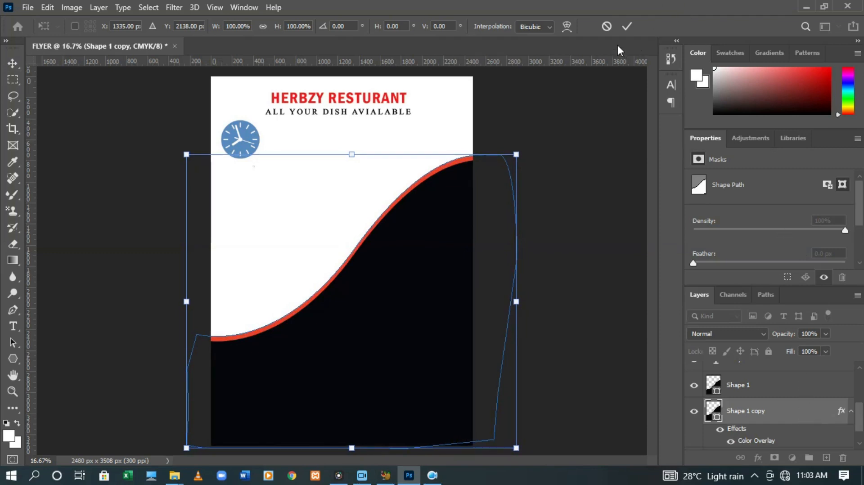
left_click(626, 28)
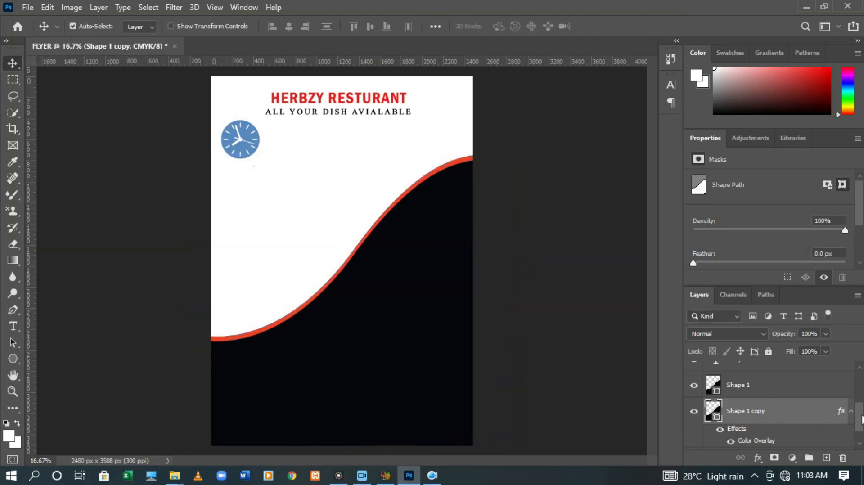
scroll(862, 421, "down", 1)
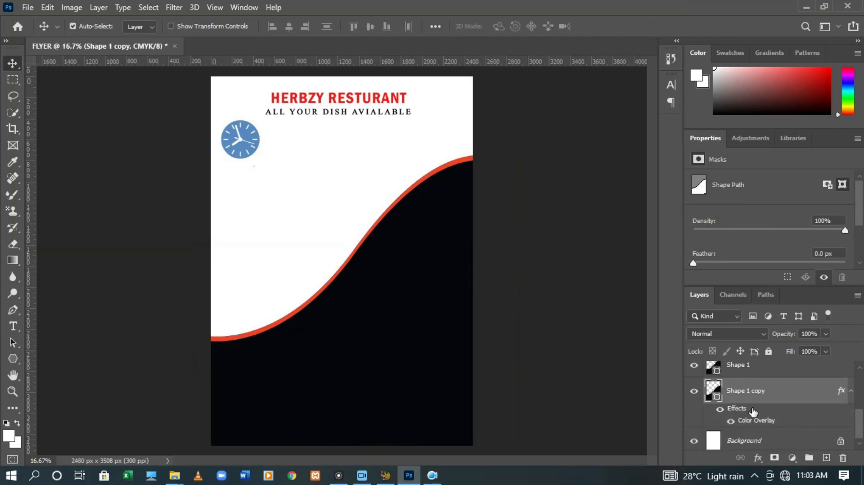
Duplicate Shape 1 copy as Shape 1 copy 2 and give it a #FFFFFF Color Overlay
left_click_drag(760, 391, 765, 417)
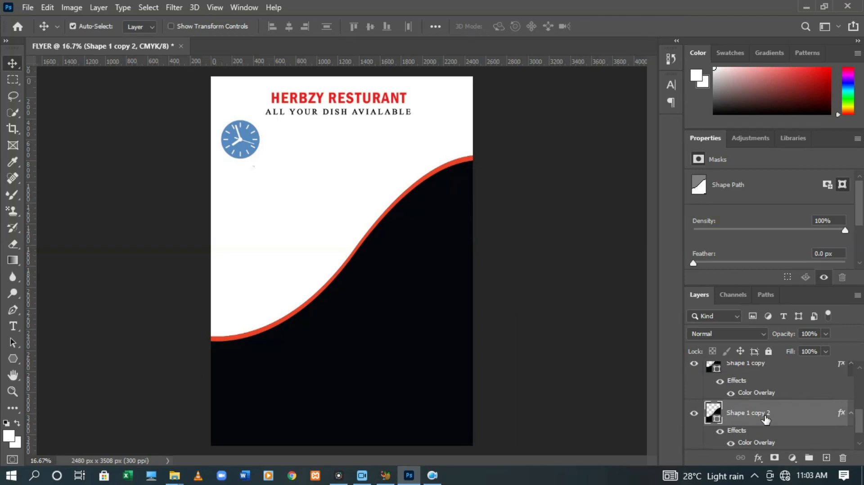
right_click(765, 418)
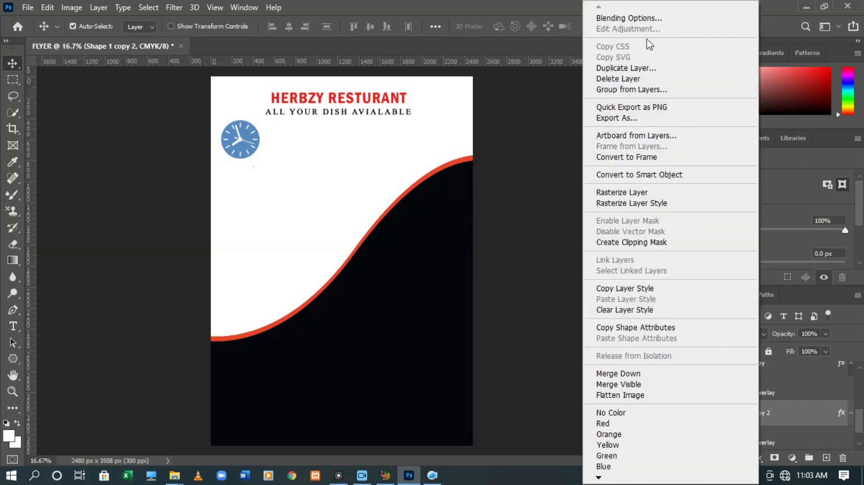
left_click(638, 18)
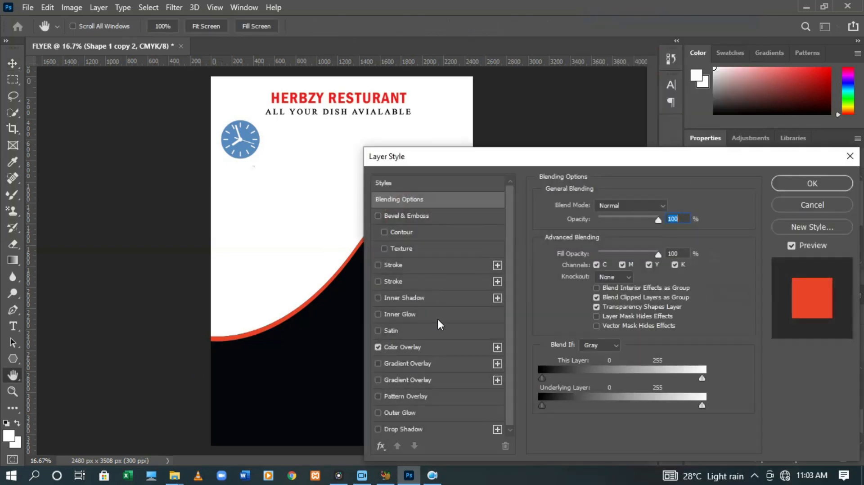
left_click(405, 347)
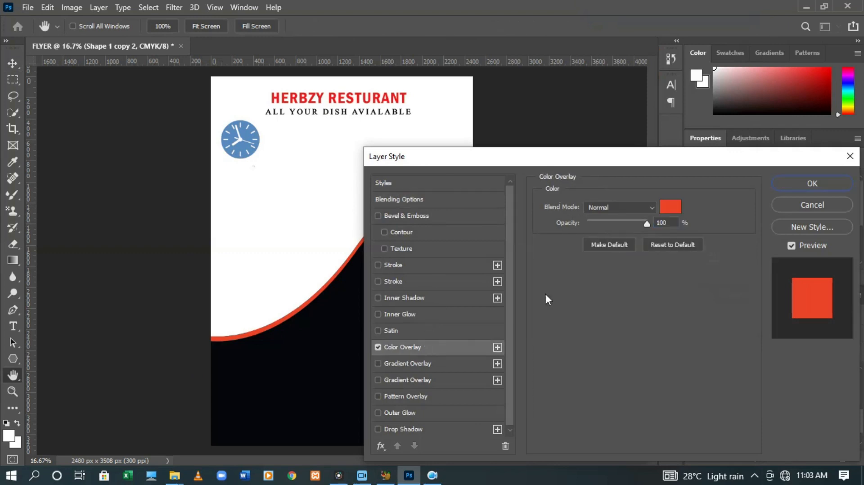
left_click(665, 209)
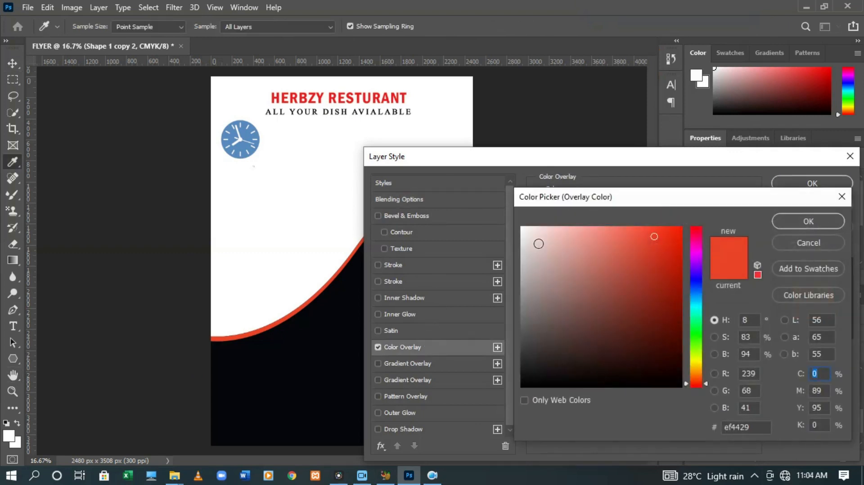
left_click(524, 228)
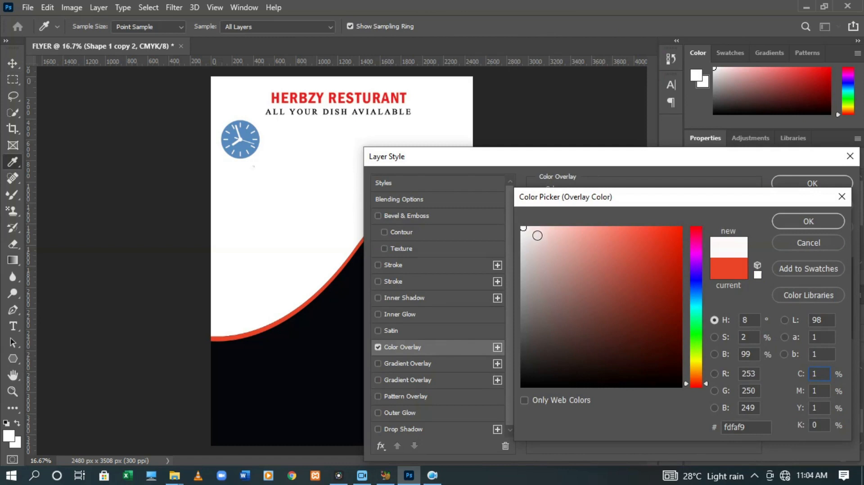
left_click_drag(758, 436, 738, 437)
key("BackSpace")
key("BackSpace")
key("BackSpace")
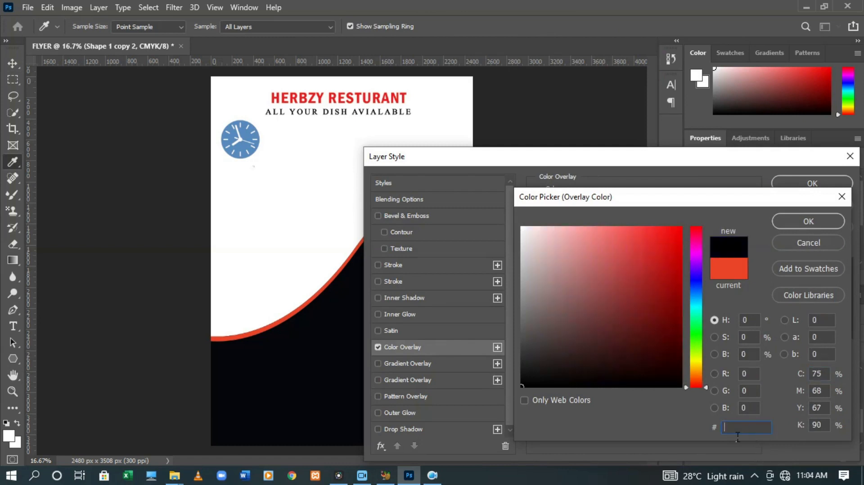
type("FFFF")
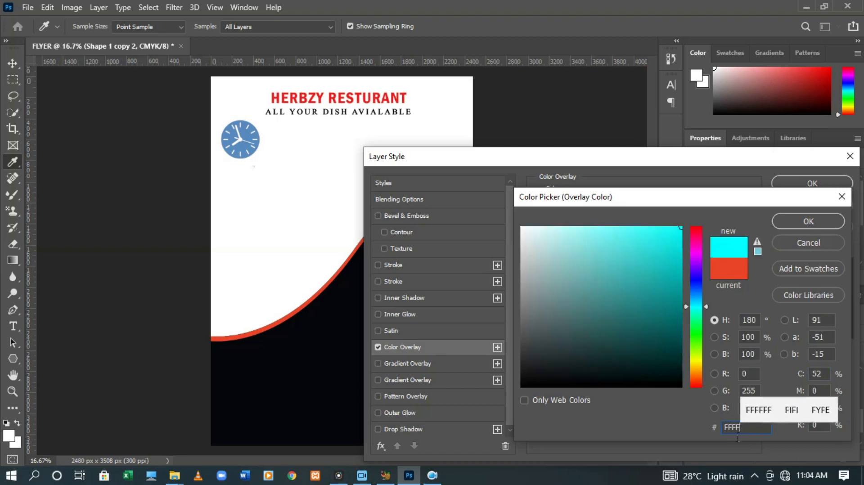
type("FF")
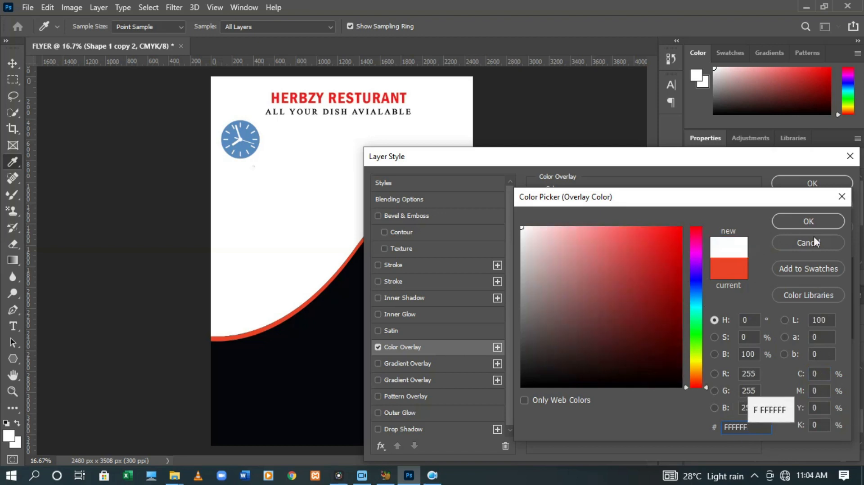
left_click(808, 221)
left_click(801, 182)
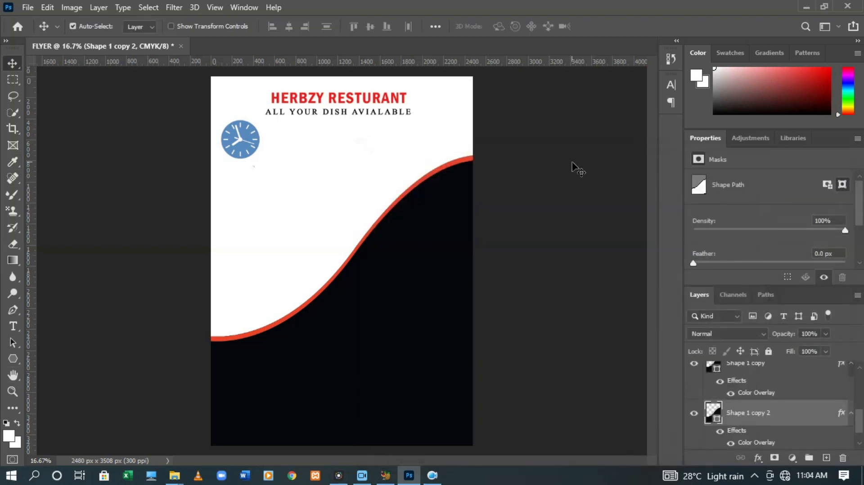
Nudge the Shape 1 copy 2 wave up and raise it in the layer order
key("ctrl+t")
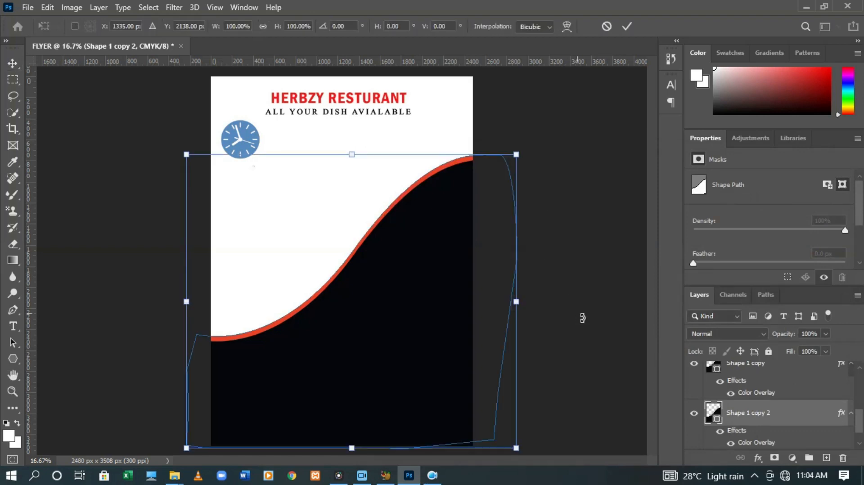
key("Up")
key("Up")
key("Up")
key("Up")
key("Up")
key("Up")
key("Up")
key("Up")
key("Up")
key("Up")
key("Up")
key("Up")
key("Up")
key("Up")
key("Up")
key("Up")
key("Up")
key("Up")
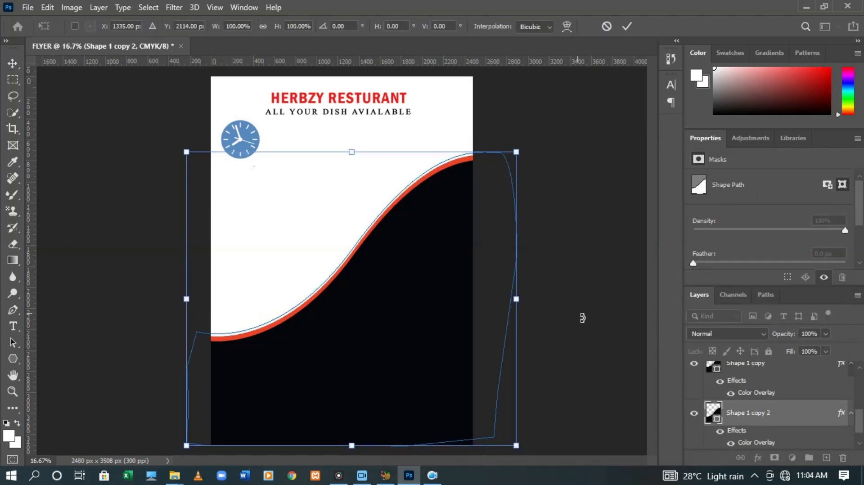
key("Up")
key("Up")
key("Up")
key("Up")
key("Up")
key("Up")
key("Up")
key("Up")
key("Up")
key("Up")
key("Up")
key("Up")
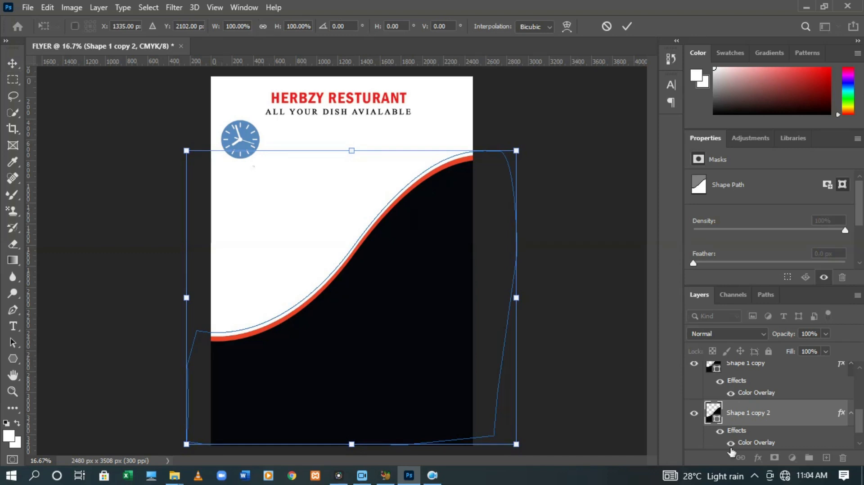
mouse_move(756, 415)
left_mouse_down()
mouse_move(757, 361)
mouse_move(758, 418)
mouse_move(750, 399)
mouse_move(762, 400)
left_mouse_up()
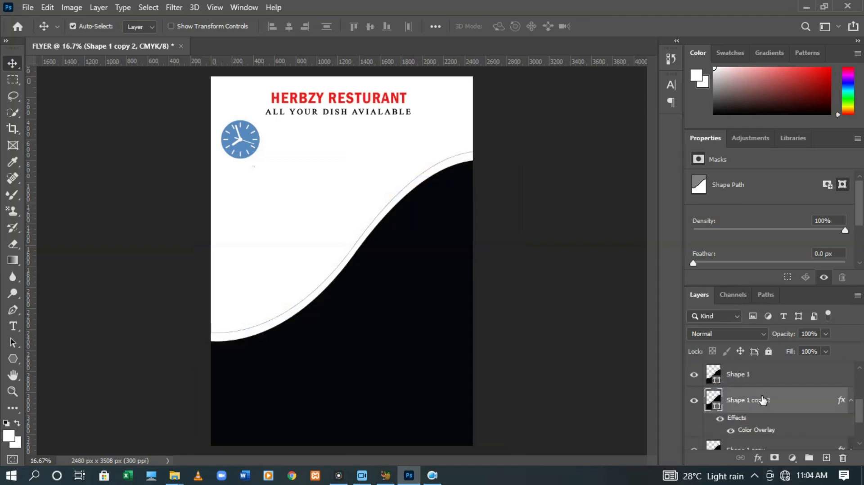
Shift the white outline down two steps so a red stripe shows along the curve
left_click(704, 445)
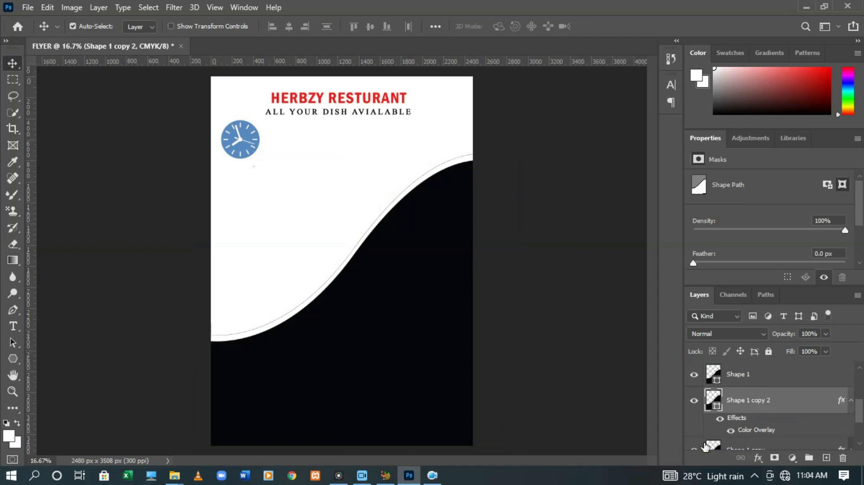
key("Down")
key("Down")
key("Down")
key("Down")
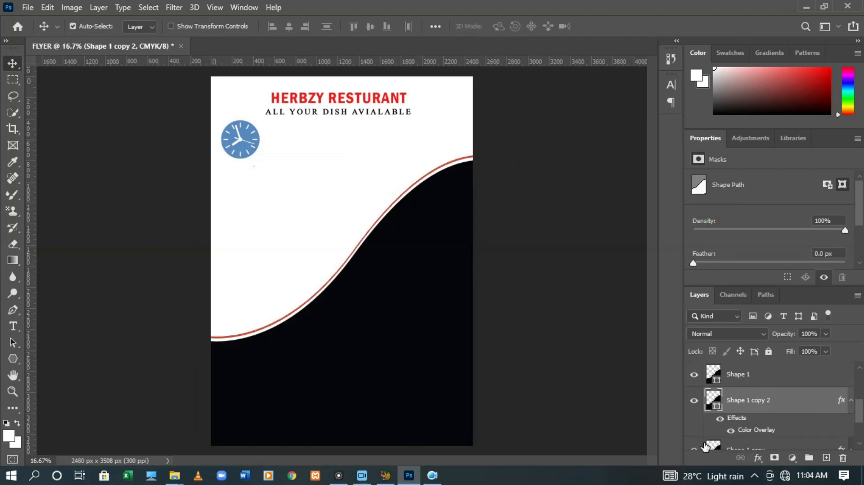
key("Down")
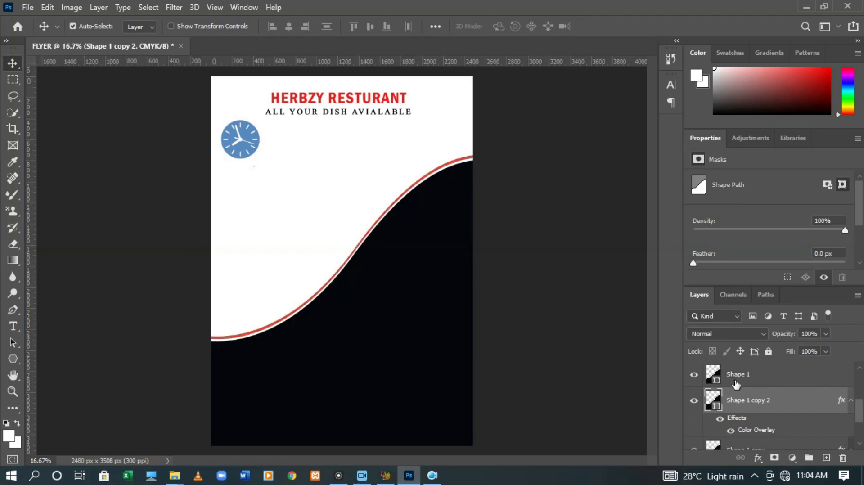
scroll(855, 432, "down", 2)
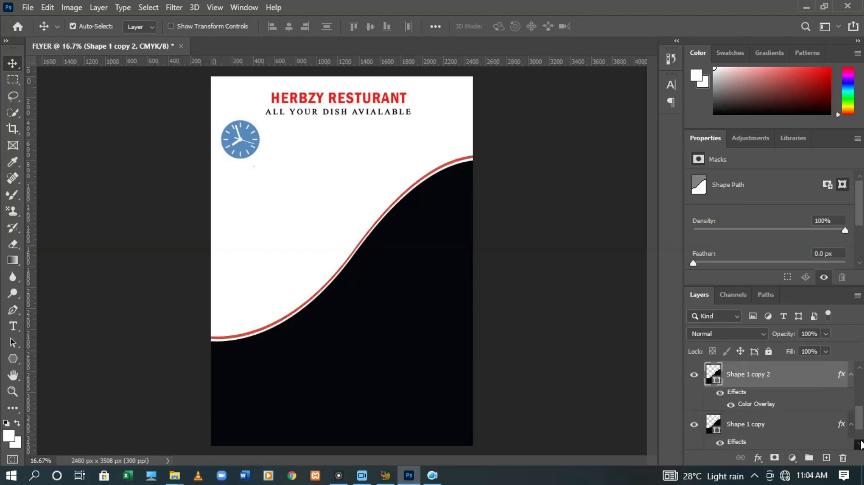
Rotate the red Shape 1 copy about -1.56°, fine-tune its position, and commit
left_click(767, 404)
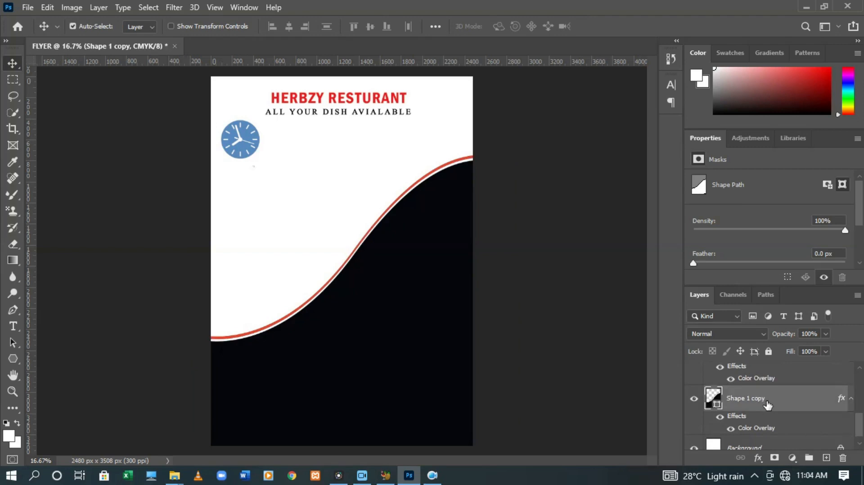
key("ctrl+t")
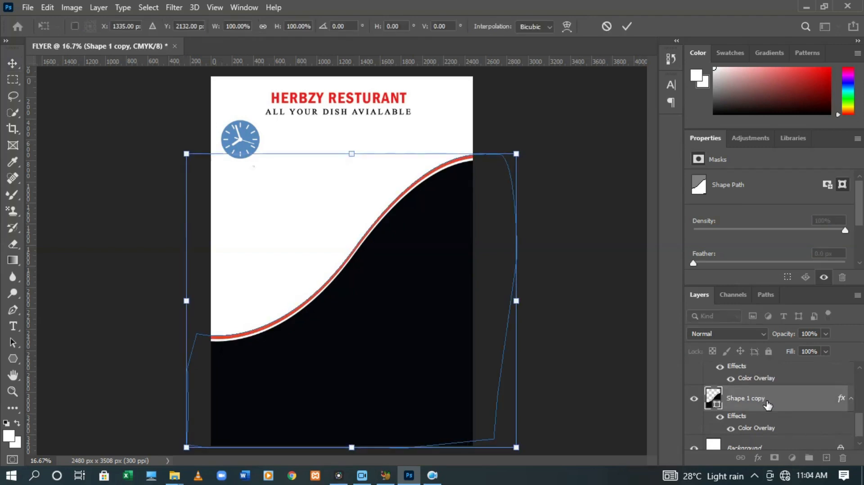
key("Up")
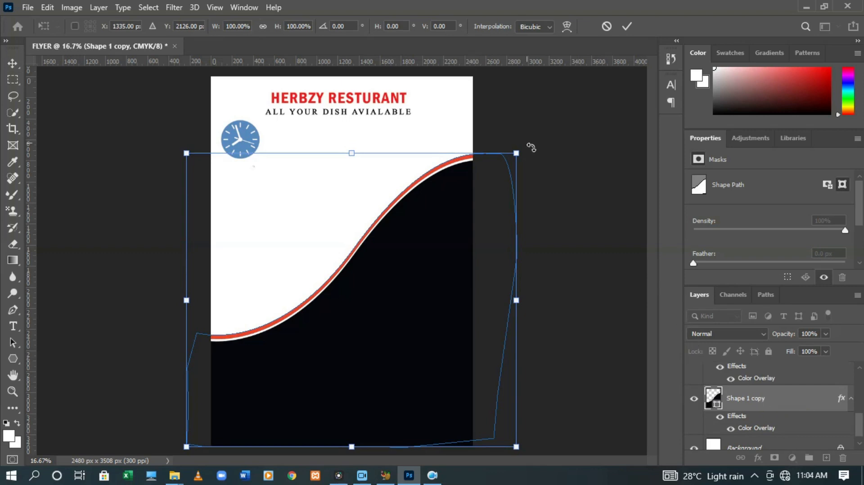
left_click_drag(526, 143, 531, 139)
key("Right")
key("Right")
key("Right")
key("Right")
key("Right")
key("Right")
key("Down")
key("Down")
key("Down")
key("Down")
key("Down")
key("Down")
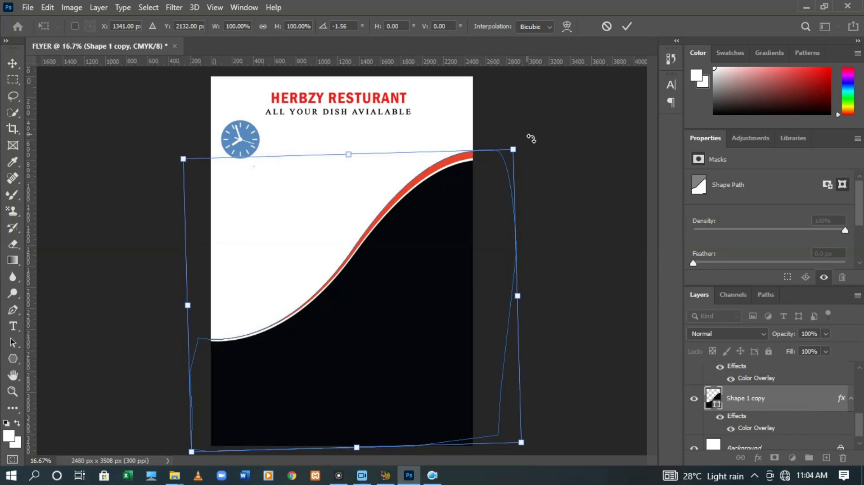
key("Up")
key("Up")
key("Up")
key("Up")
key("Up")
key("Up")
key("Up")
key("Up")
key("Up")
key("Up")
key("Up")
key("Up")
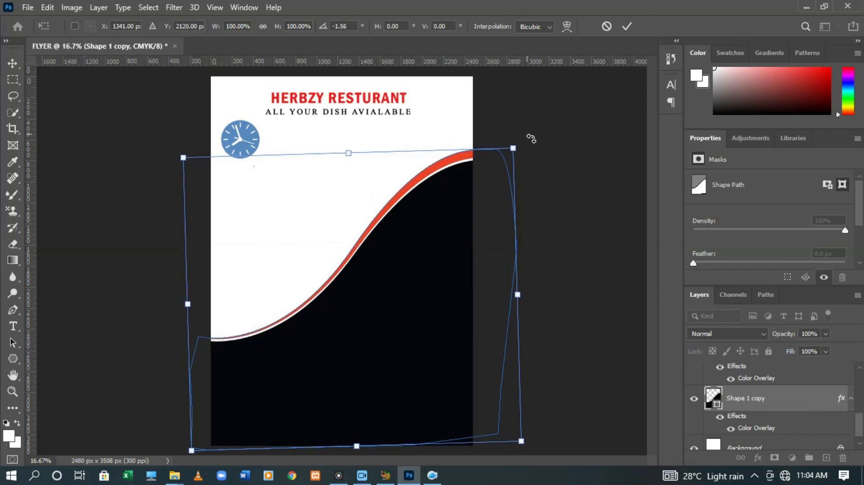
left_click(628, 27)
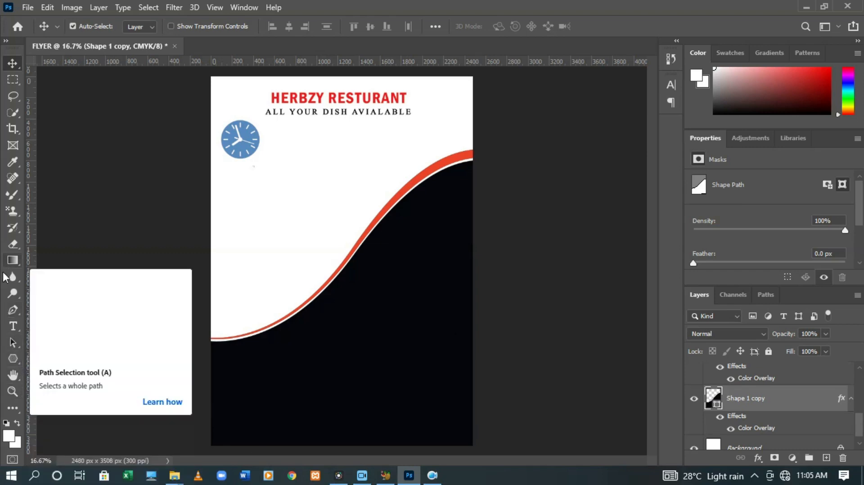
Switch to the Ellipse Tool and make trial circles in the lower left, undoing them
left_click(12, 358)
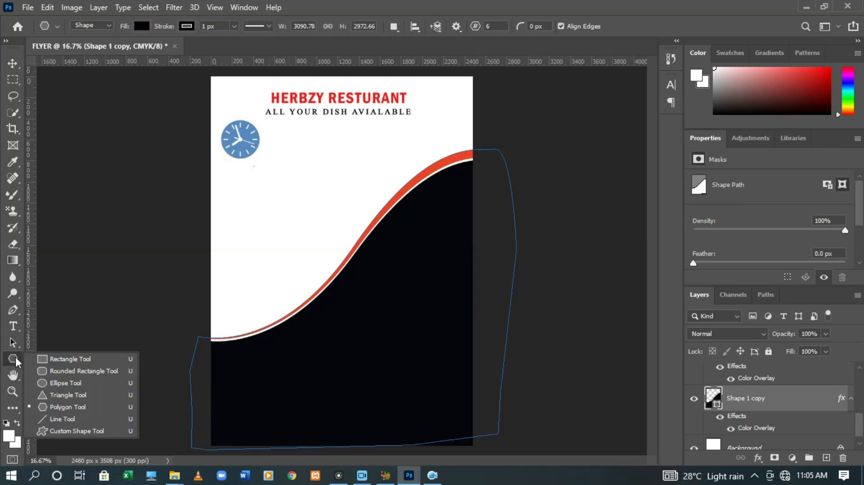
left_click(64, 383)
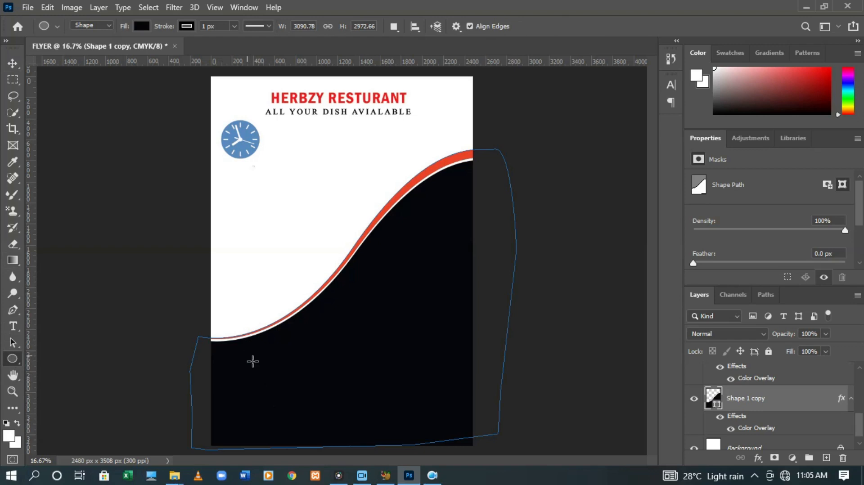
left_click_drag(253, 361, 319, 435)
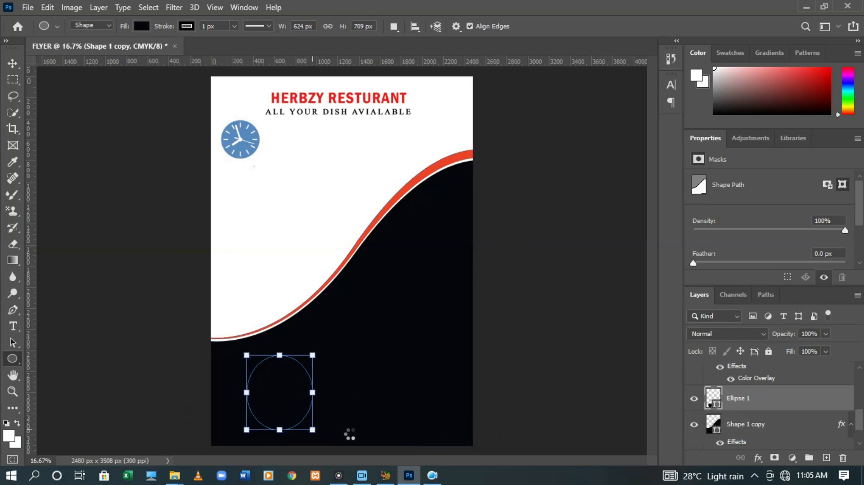
key("ctrl+z")
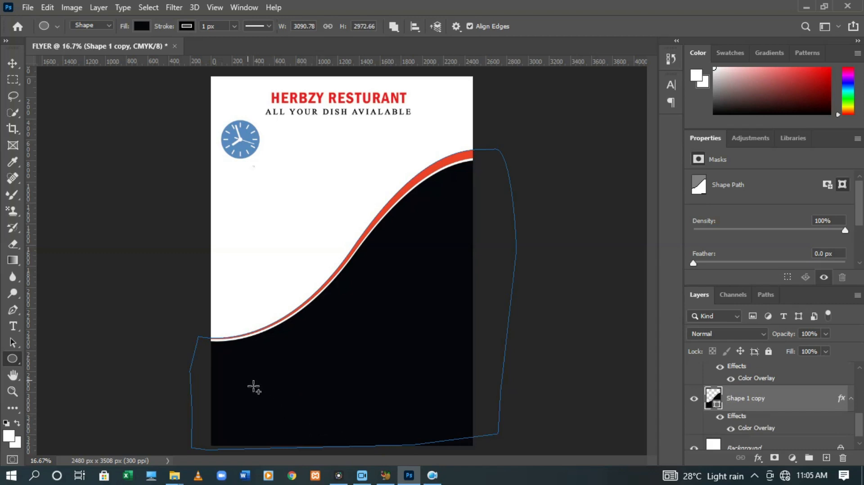
left_click_drag(253, 387, 326, 391)
key("ctrl+z")
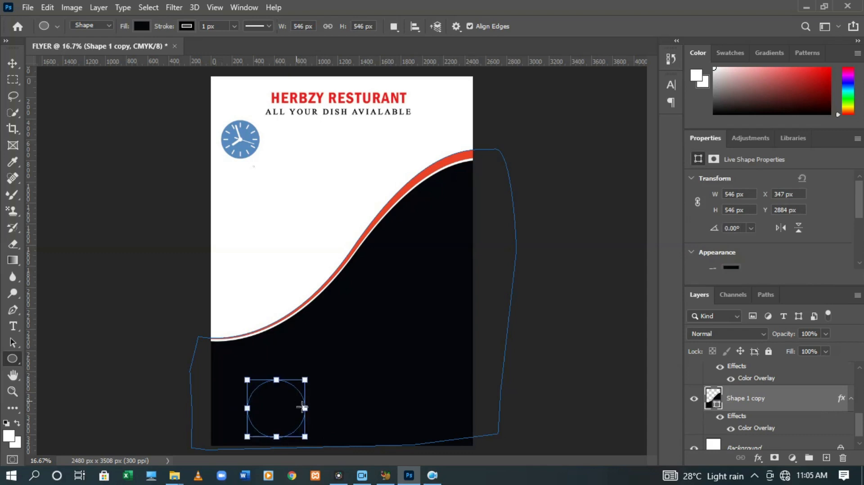
key("ctrl+z")
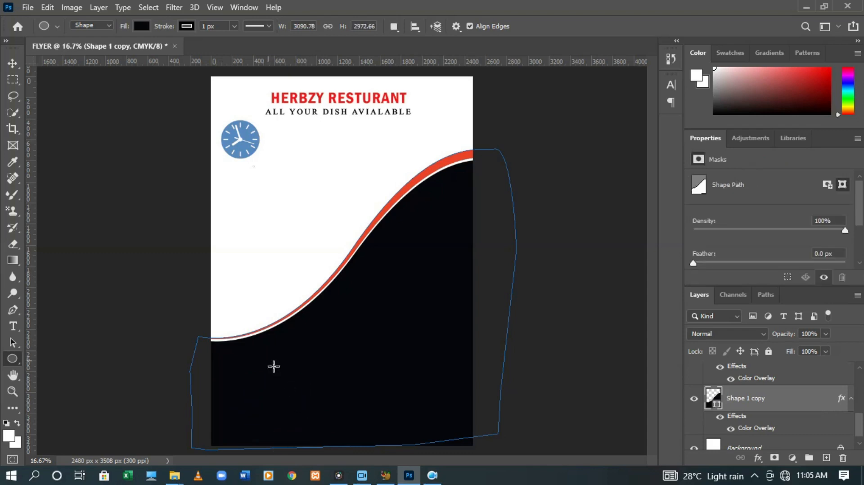
Draw the final red circle where the wave meets the page's left edge
left_click_drag(276, 369, 358, 426)
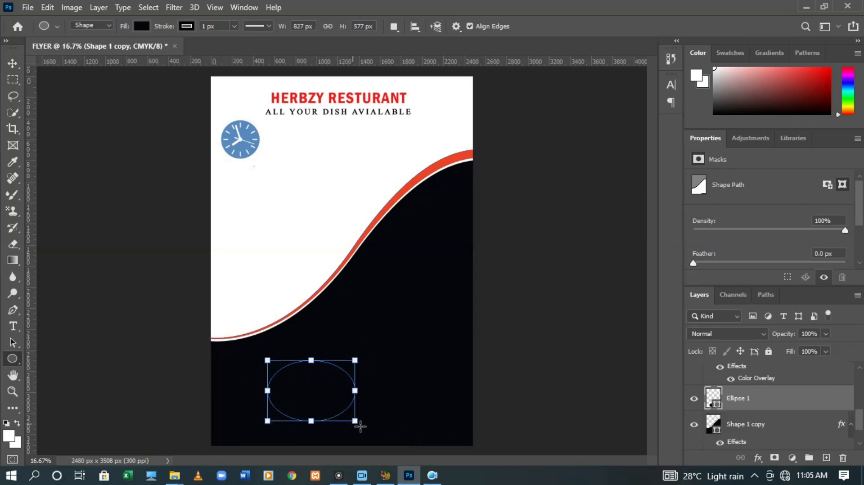
key("ctrl+z")
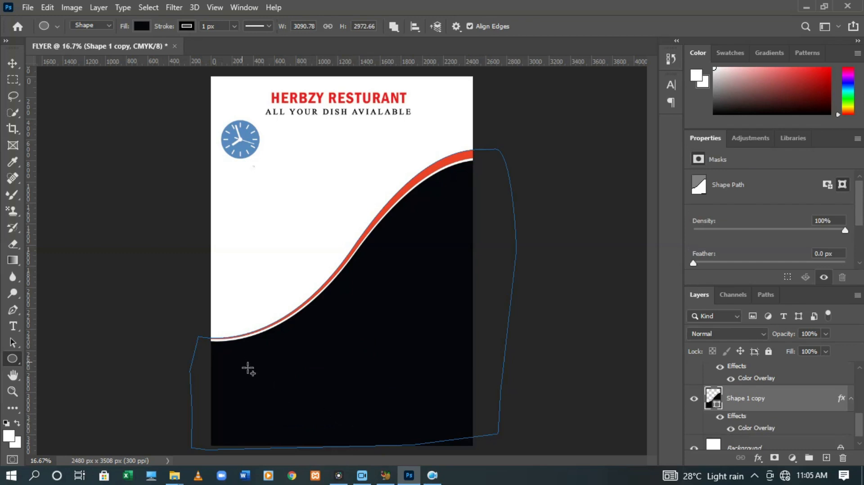
left_click_drag(242, 362, 329, 447)
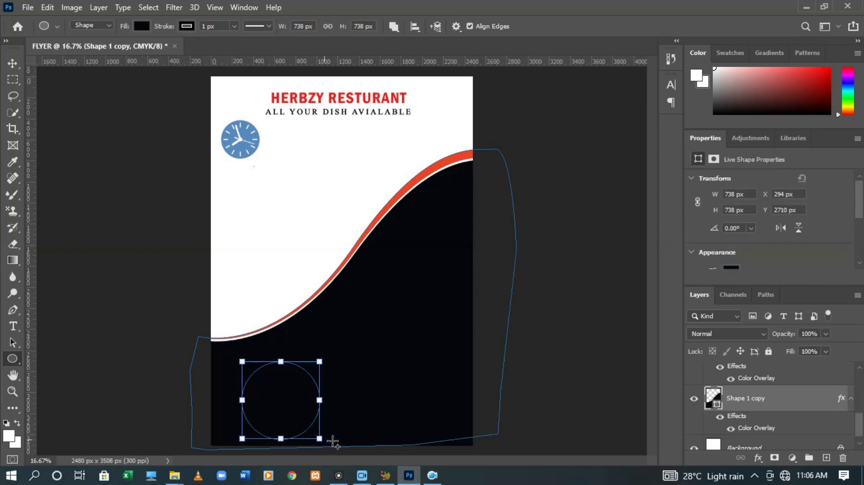
left_click_drag(359, 334, 434, 425)
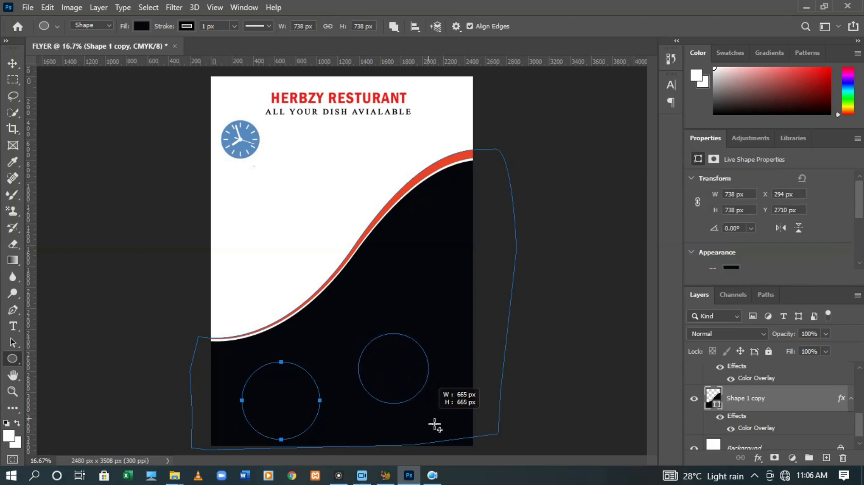
left_click_drag(434, 425, 435, 426)
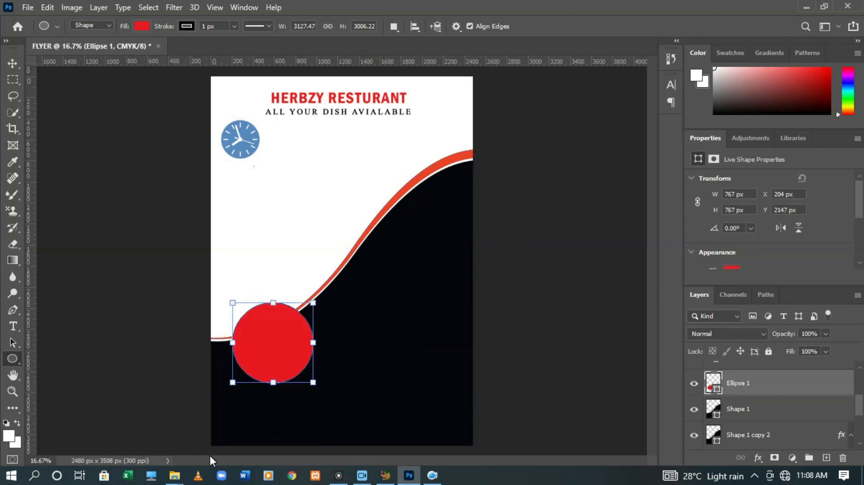
Move the red circle down, enlarge it to about 118% (904.92 px), and duplicate its layer
key("ctrl+t")
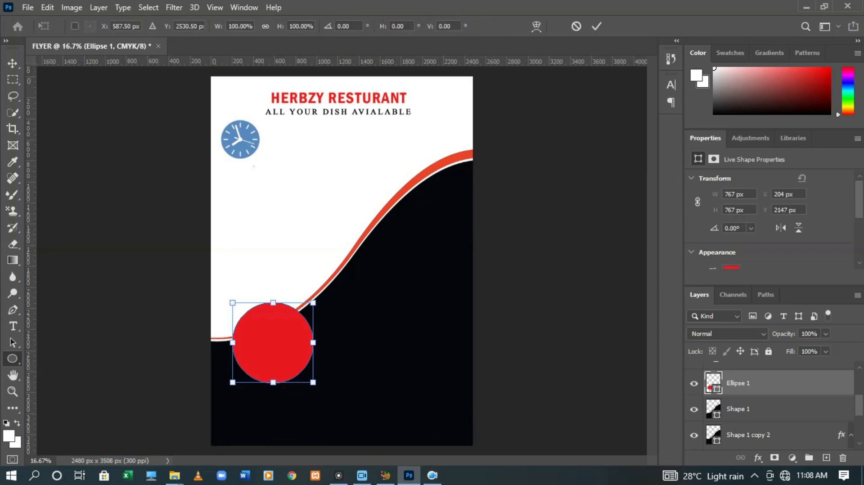
key("Down")
key("Down")
key("Down")
key("Down")
key("Down")
key("Down")
key("Down")
key("Down")
key("Down")
key("Down")
key("Down")
key("Down")
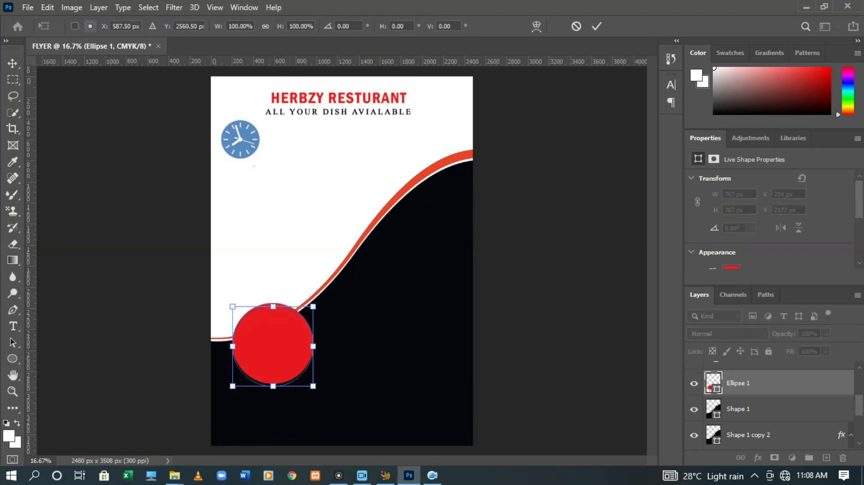
key("Down")
key("Down")
key("Down")
key("Down")
key("Down")
key("Down")
key("Down")
key("Down")
key("Down")
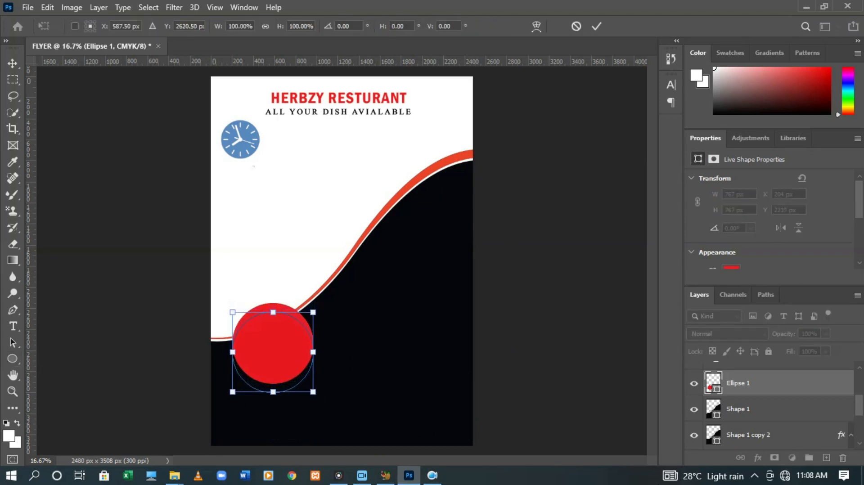
key("Down")
key("Down")
key("Down")
key("Down")
key("Down")
key("Down")
key("Down")
key("Down")
key("Down")
key("Down")
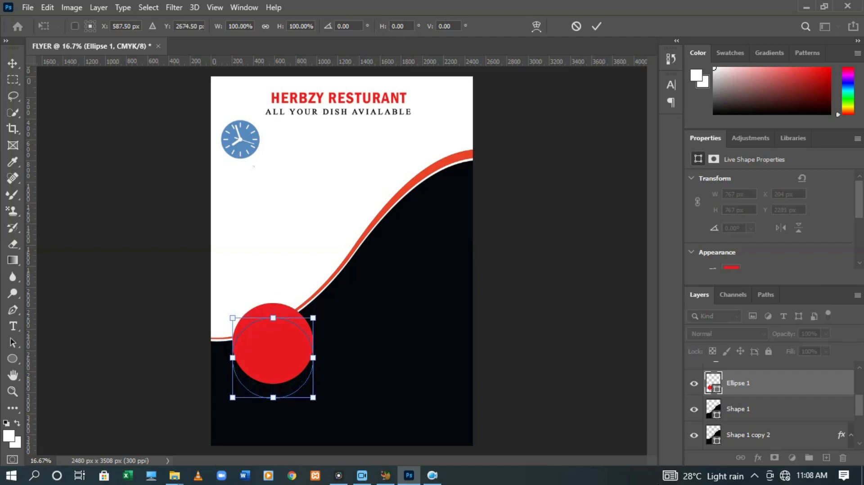
key("Down")
key("Down")
key("Down")
key("Down")
key("Down")
key("Down")
key("Down")
key("Down")
key("Down")
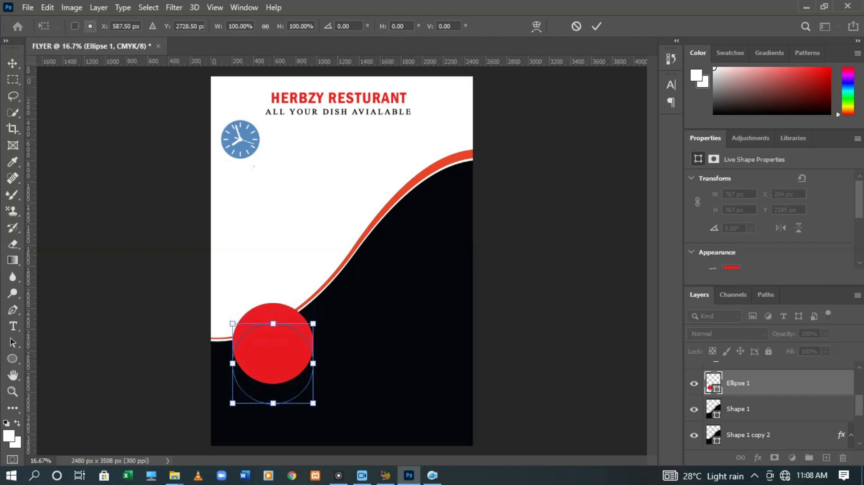
key("Down")
key("Down")
key("Down")
key("Down")
key("Down")
key("Down")
key("Down")
key("Down")
key("Down")
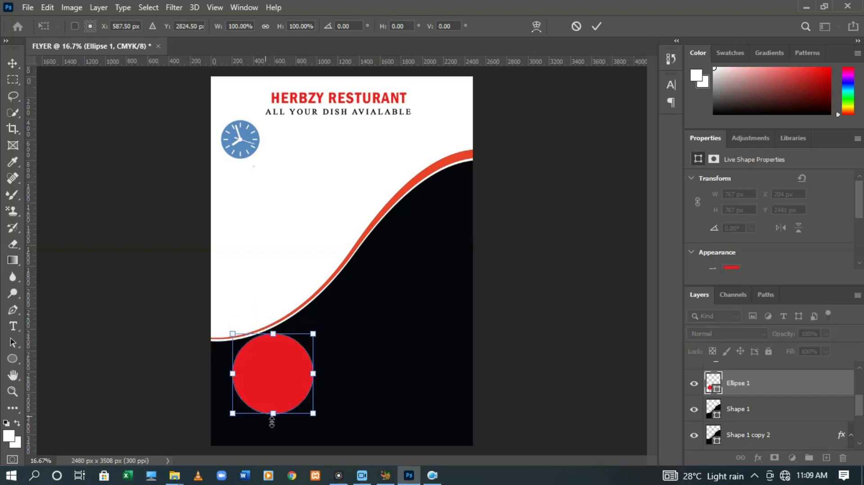
left_click_drag(279, 419, 279, 435)
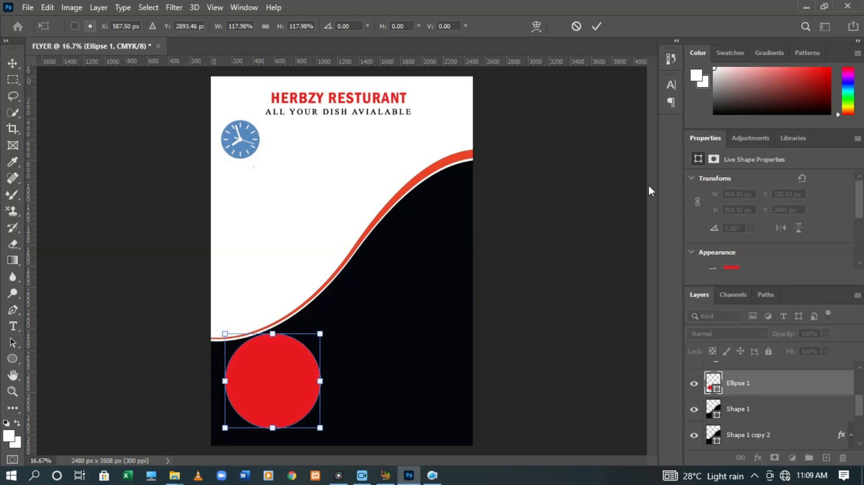
left_click(597, 25)
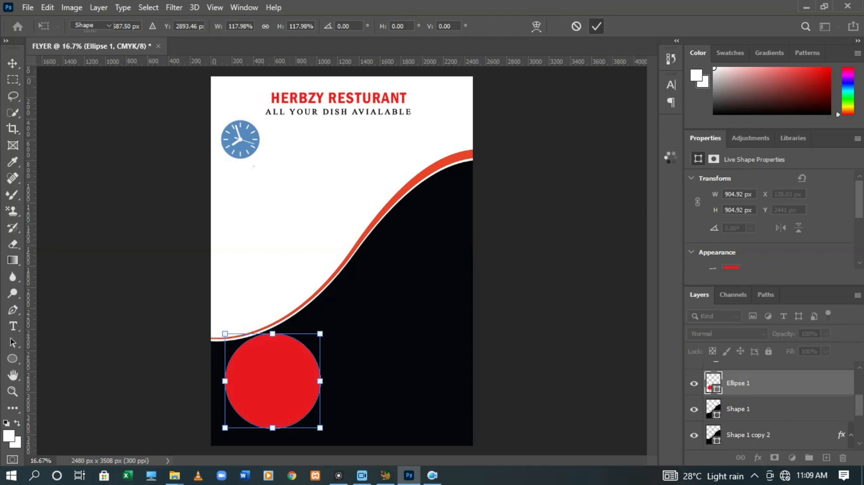
left_click_drag(787, 387, 787, 403)
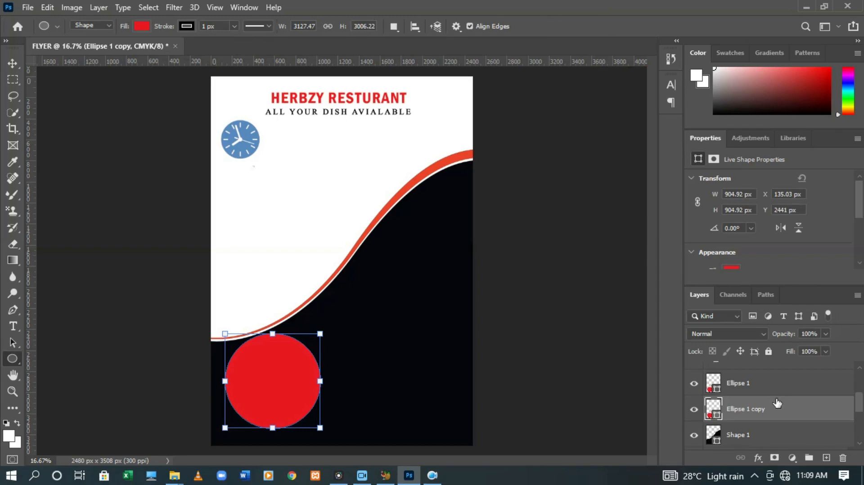
Add another circle copy raised to the right, and shift Ellipse 1 copy to overlap the lower-left circle
left_click_drag(765, 407, 767, 420)
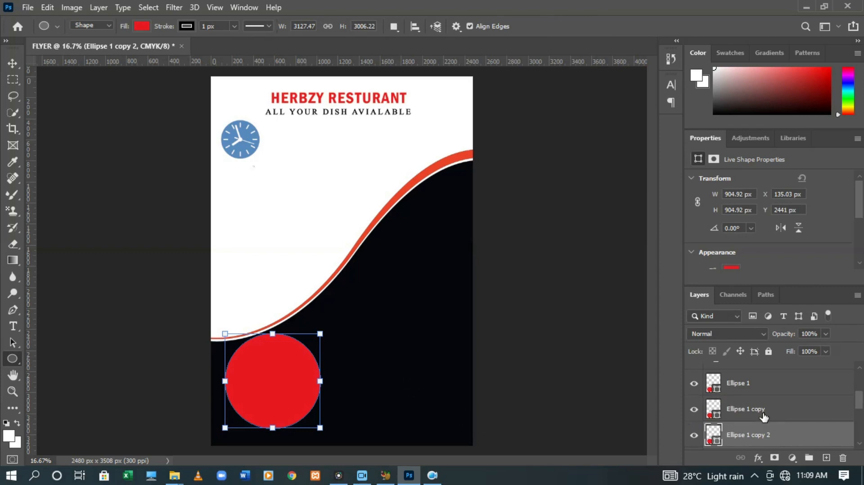
key("ctrl+t")
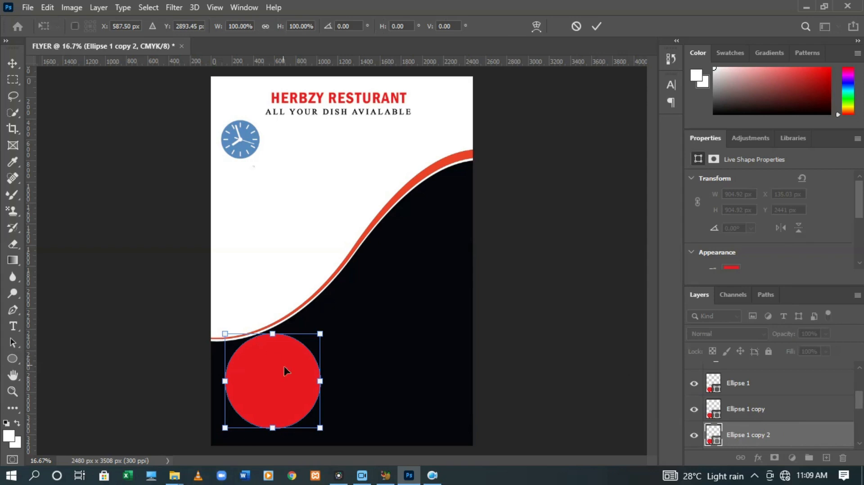
left_click_drag(300, 382, 431, 313)
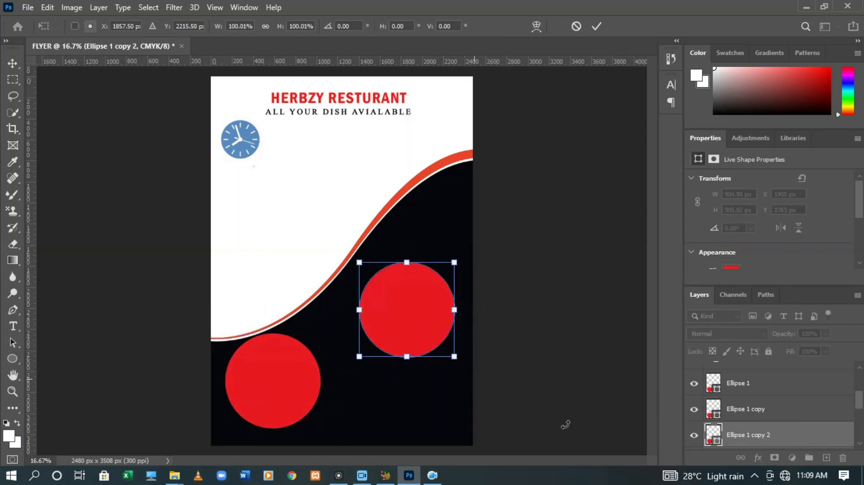
left_click(741, 417)
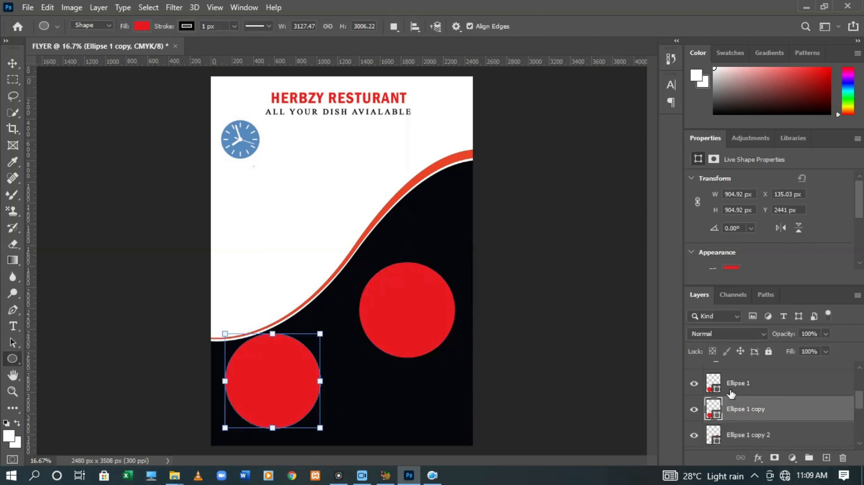
key("ctrl+alt+t")
left_click_drag(271, 399, 349, 386)
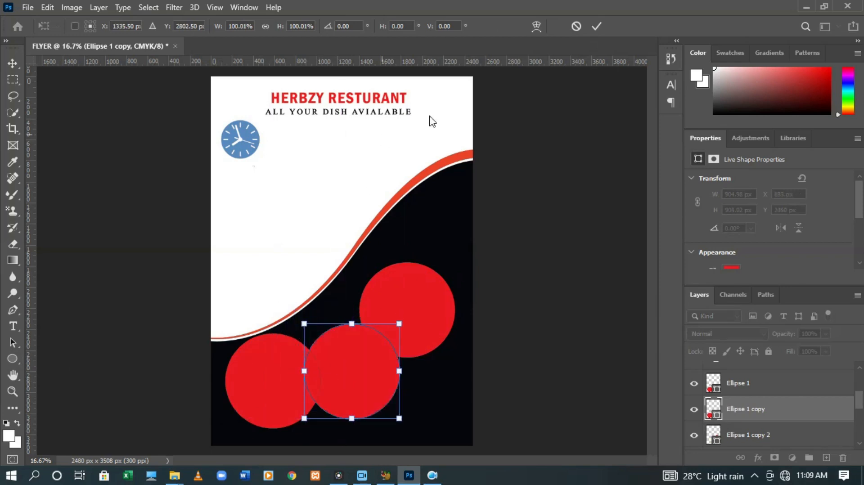
left_click(597, 26)
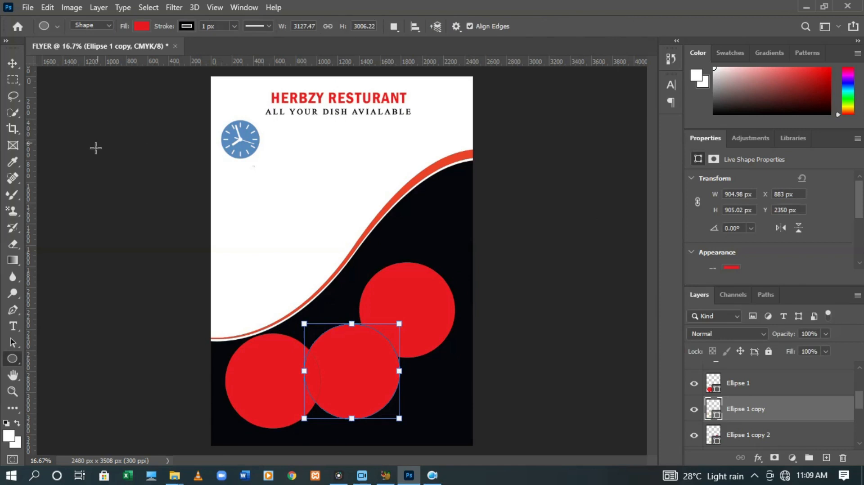
Place the linked burger photo 'images (92)' from Desktop > Videos into the flyer
left_click(27, 8)
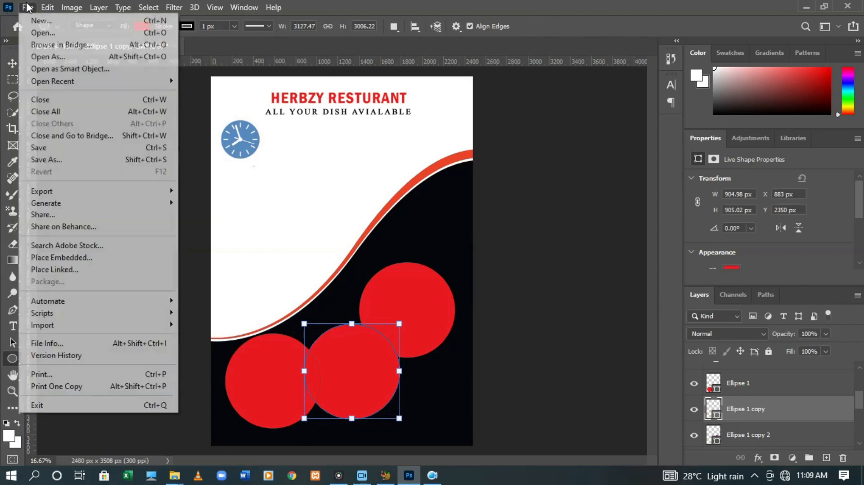
left_click(757, 387)
left_click(757, 387)
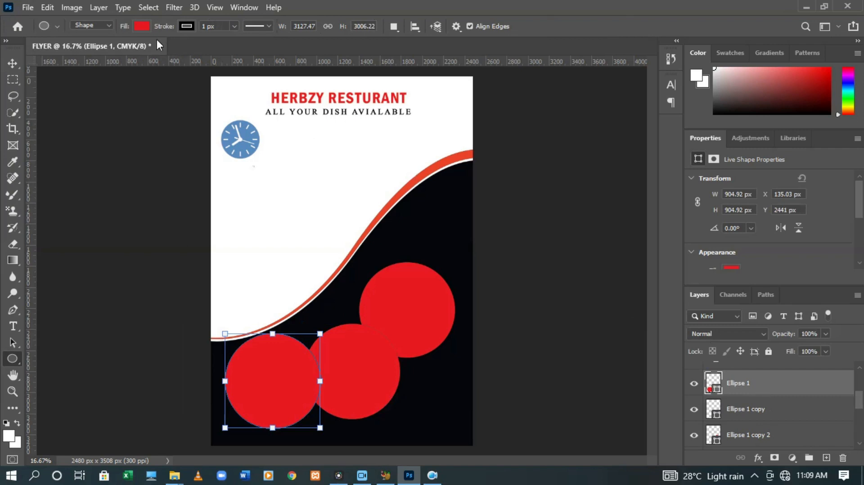
left_click(27, 7)
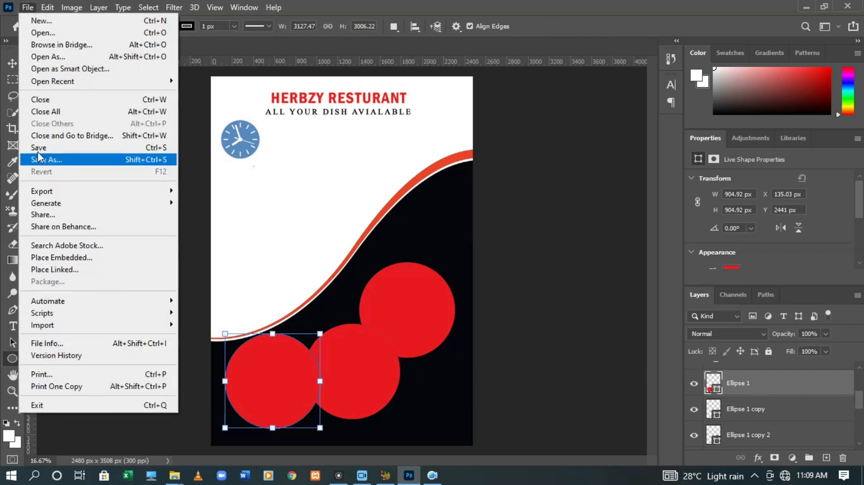
left_click(53, 269)
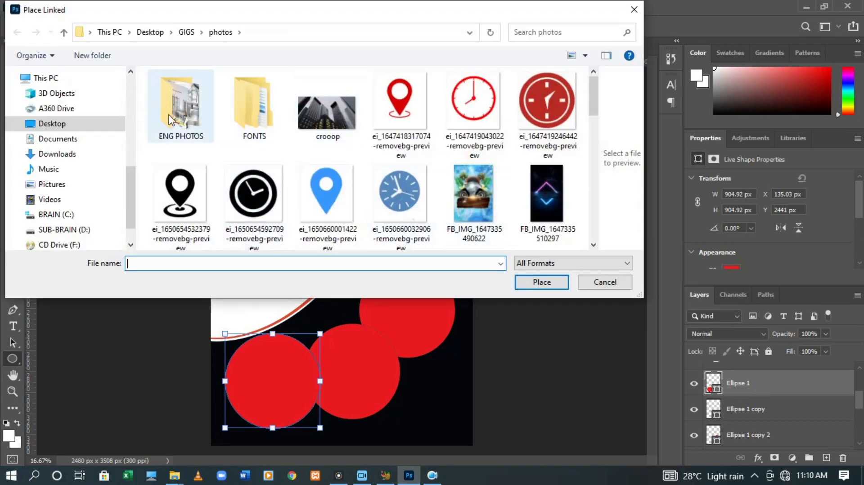
left_click(90, 123)
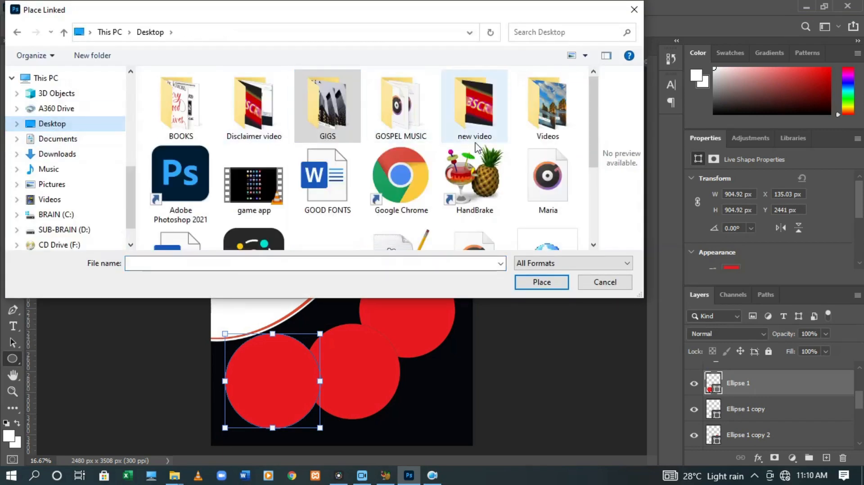
double_click(558, 122)
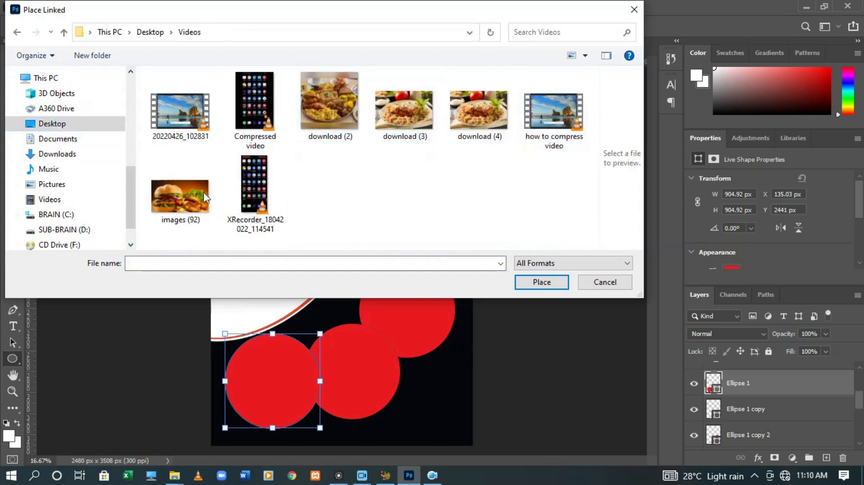
double_click(177, 184)
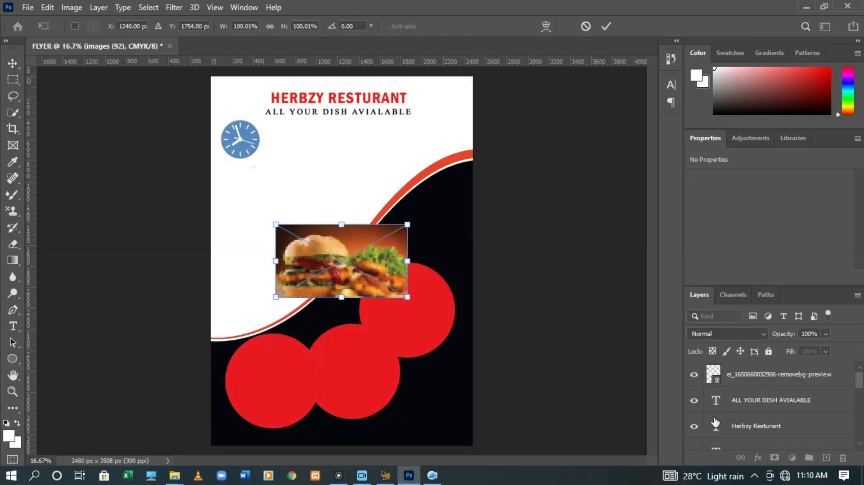
Move the burger photo onto the lower-left circle, resize it to 1243 x 905 px, and commit
left_click_drag(352, 269, 292, 387)
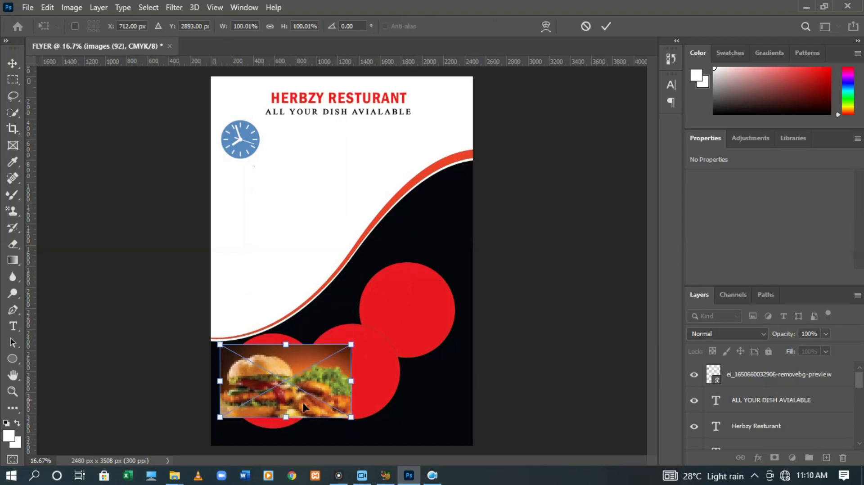
left_click_drag(295, 421, 294, 430)
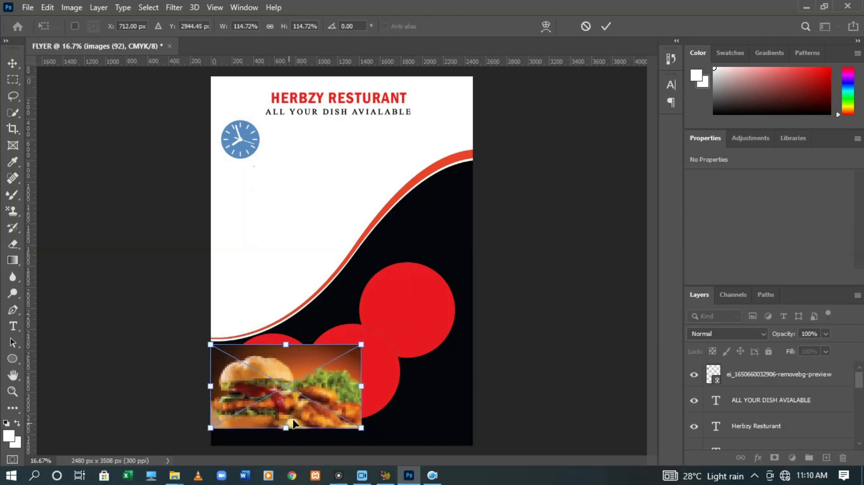
left_click_drag(368, 400, 349, 398)
left_click_drag(278, 350, 282, 334)
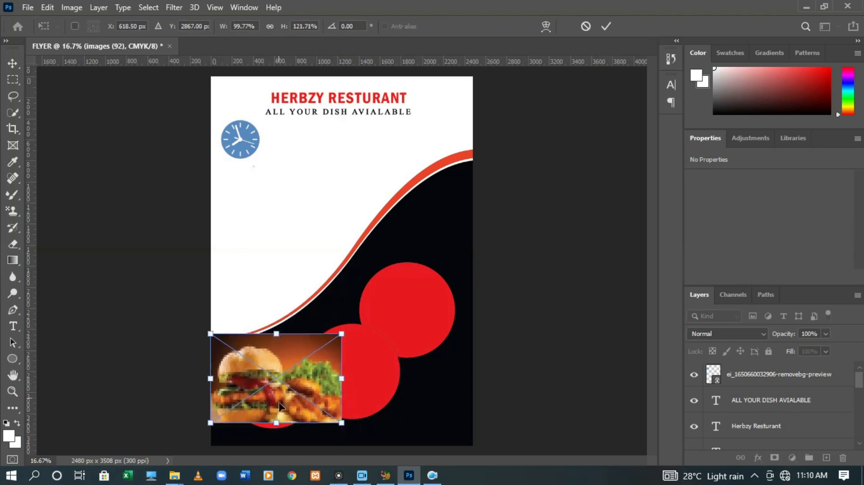
left_click_drag(283, 429, 283, 436)
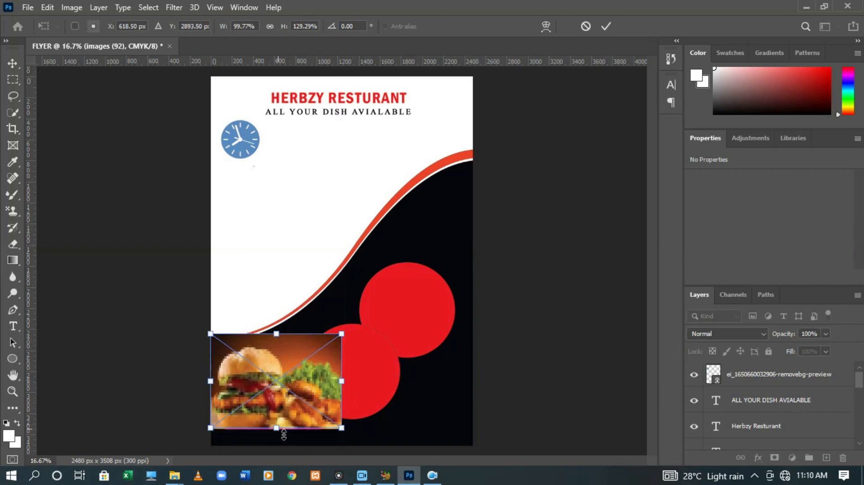
left_click(608, 32)
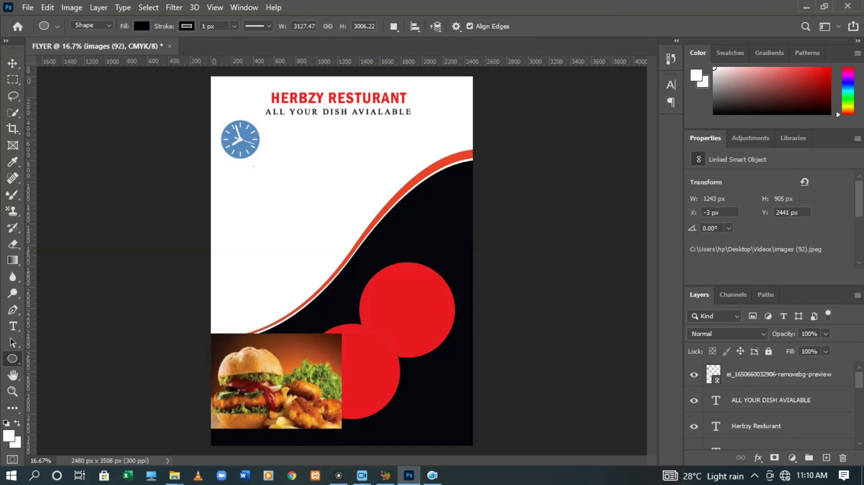
scroll(860, 449, "down", 3)
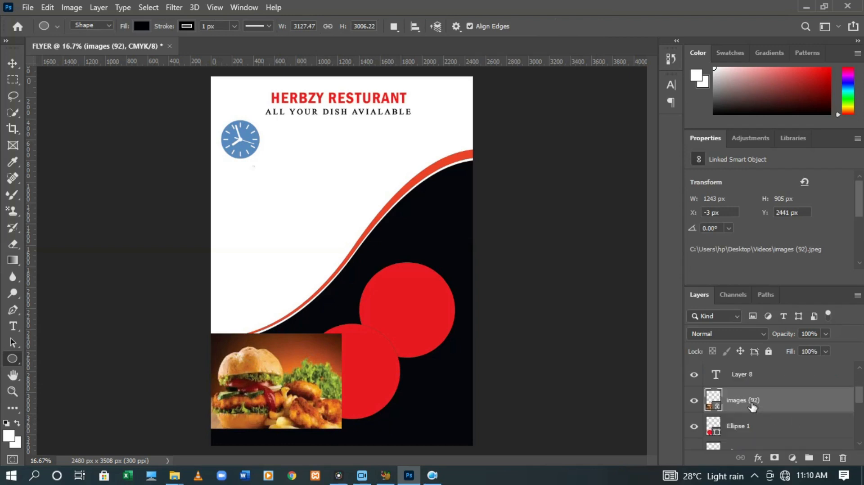
Clip the images (92) burger photo into the circle below, then select Ellipse 1
right_click(752, 405)
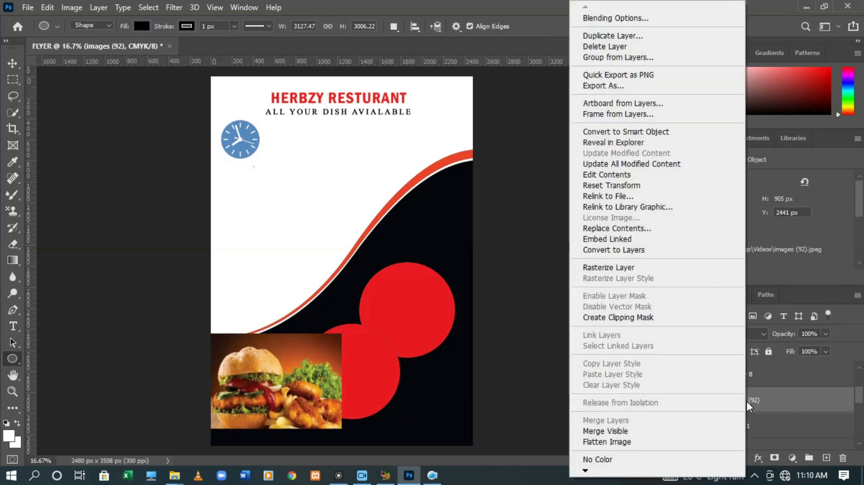
left_click(665, 317)
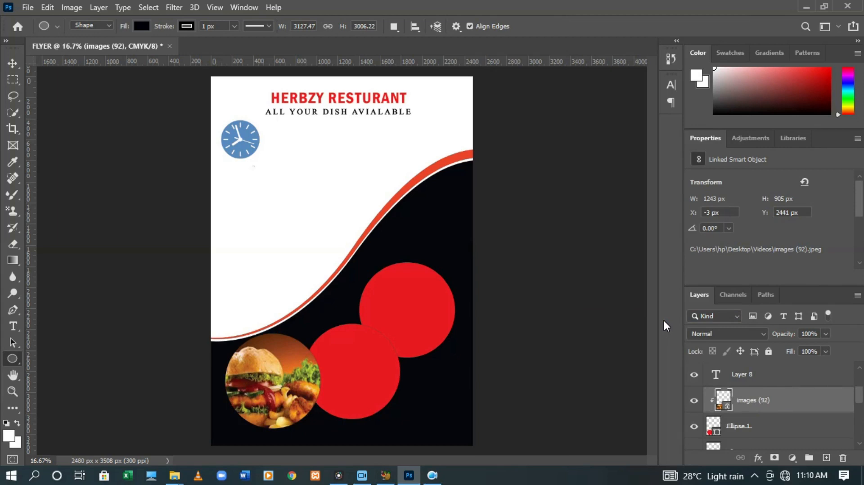
left_click(742, 434)
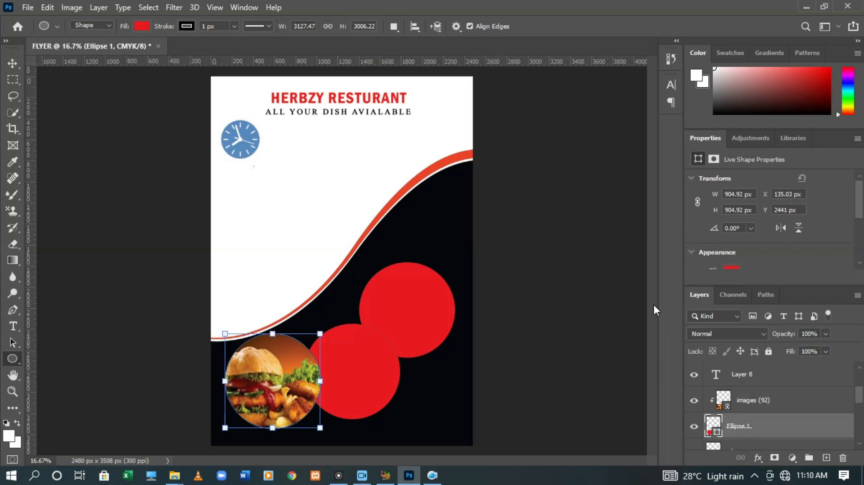
Add a Stroke layer style to Ellipse 1 and set its colour to white (FFFFFF)
right_click(746, 430)
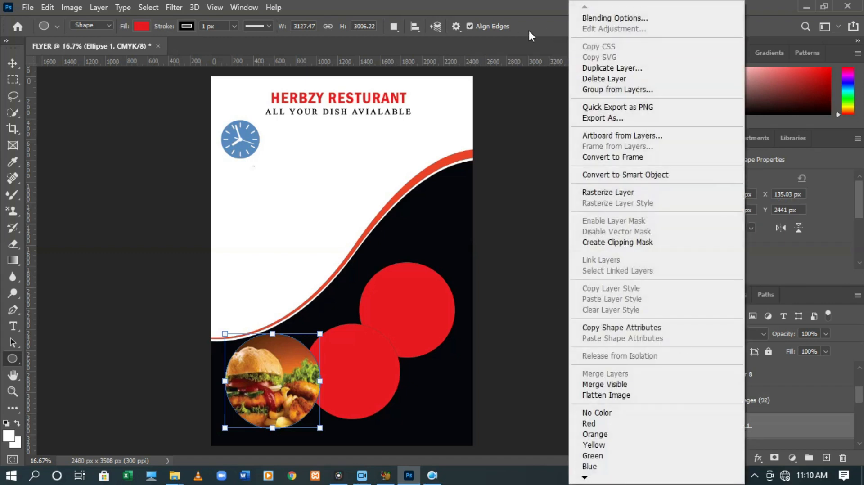
left_click(596, 22)
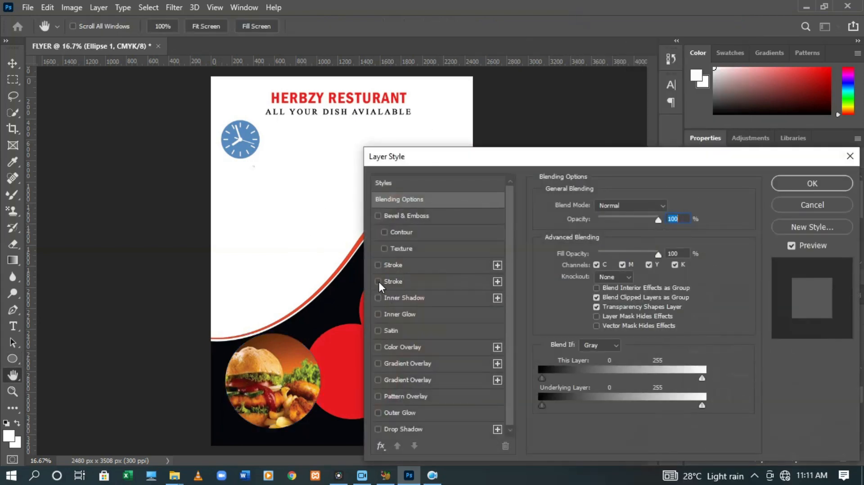
left_click(419, 278)
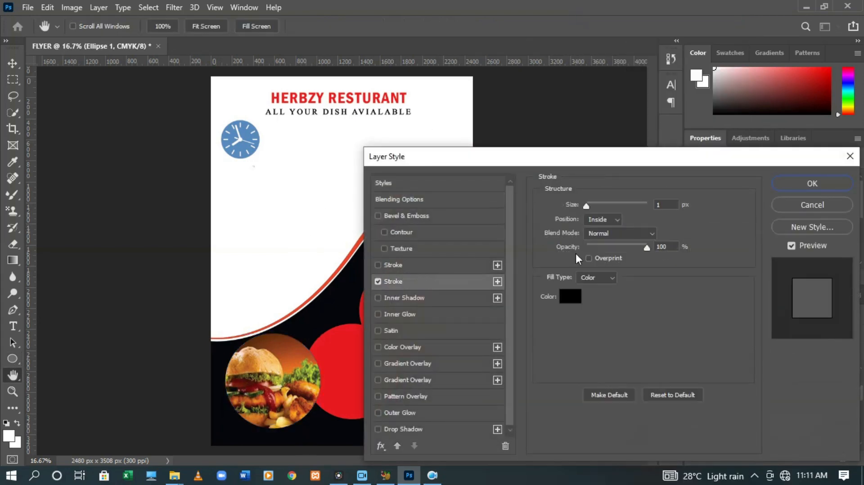
left_click(668, 207)
type("5")
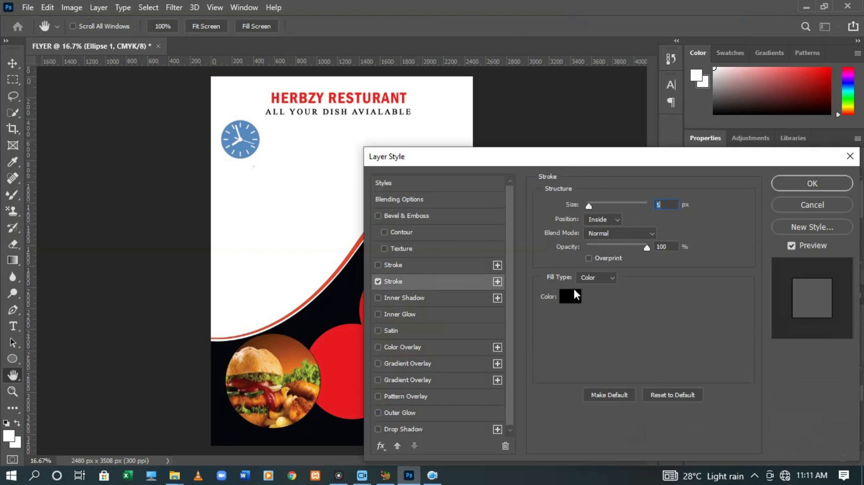
left_click(571, 296)
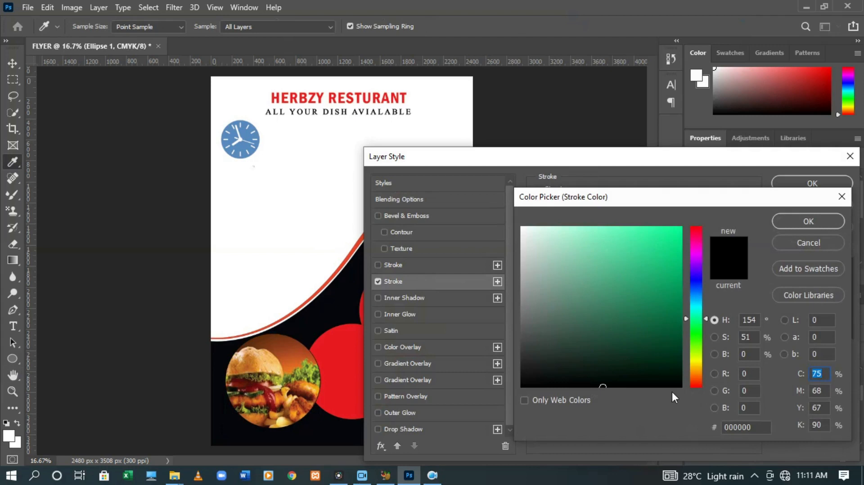
left_click(761, 431)
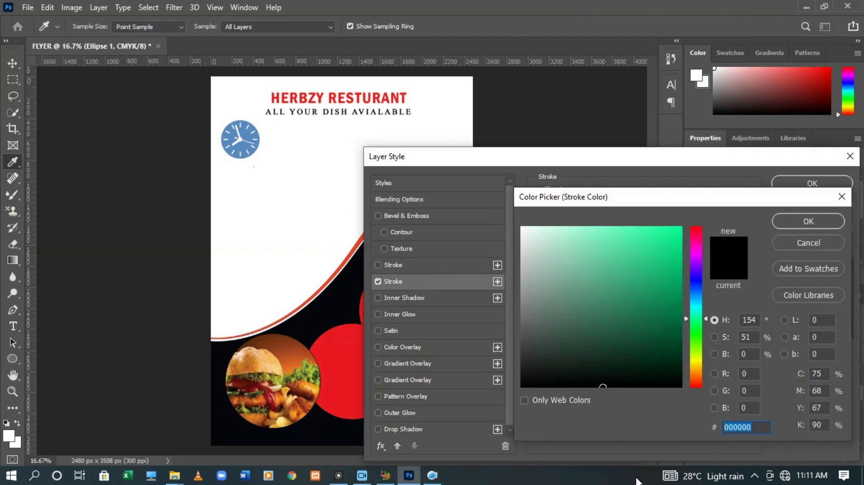
type("FFFF")
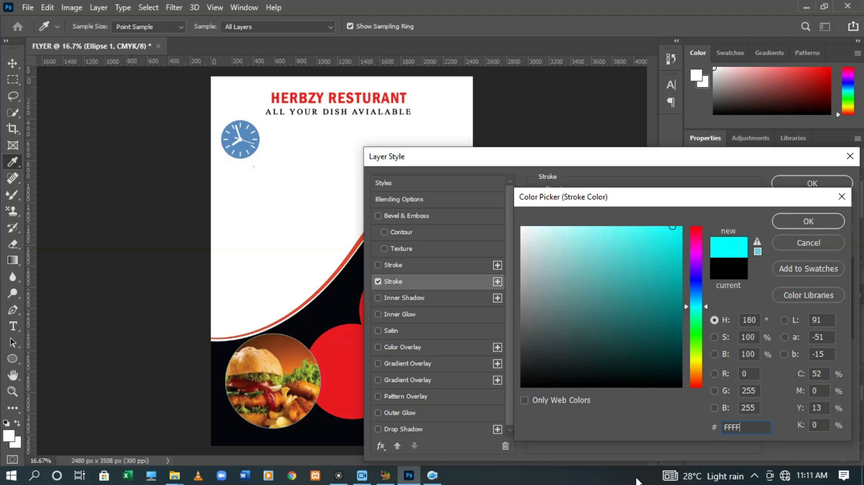
type("FF")
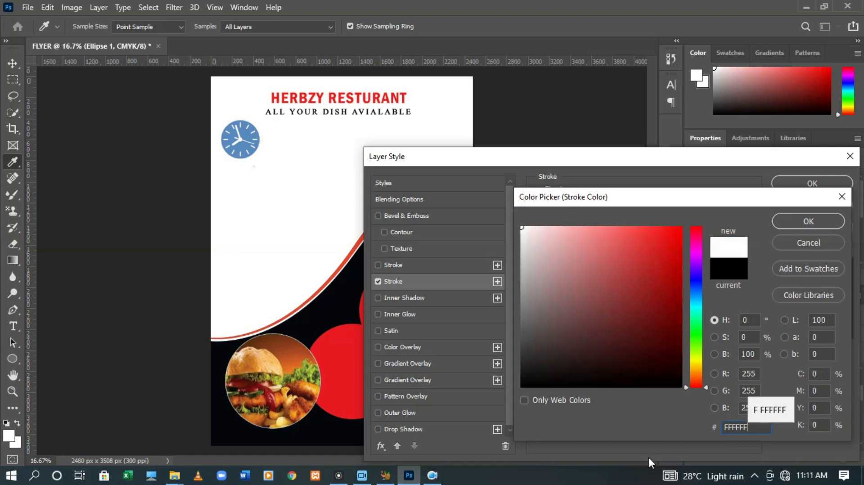
left_click(786, 224)
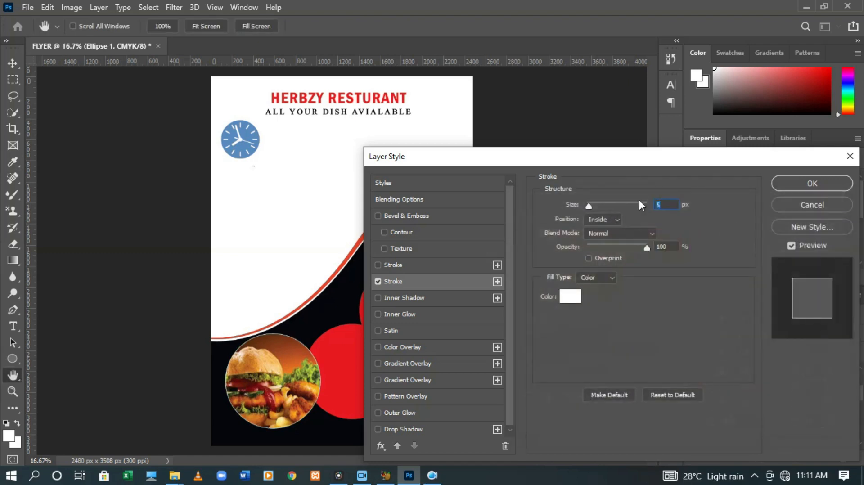
Set the stroke size to 30 px and apply the style
type("0")
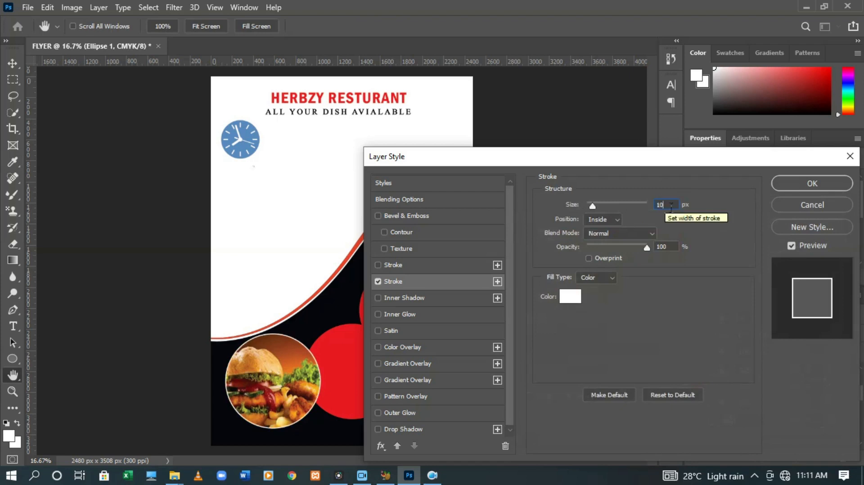
key("BackSpace")
key("BackSpace")
type("20")
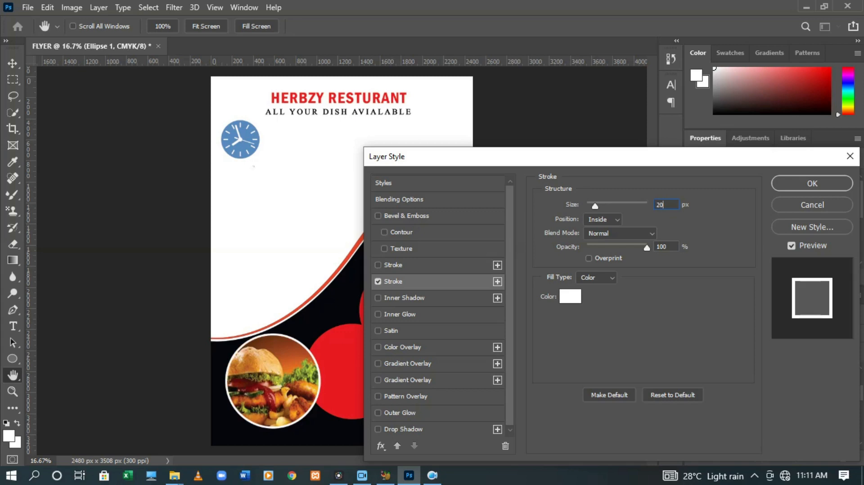
key("BackSpace")
key("BackSpace")
type("25")
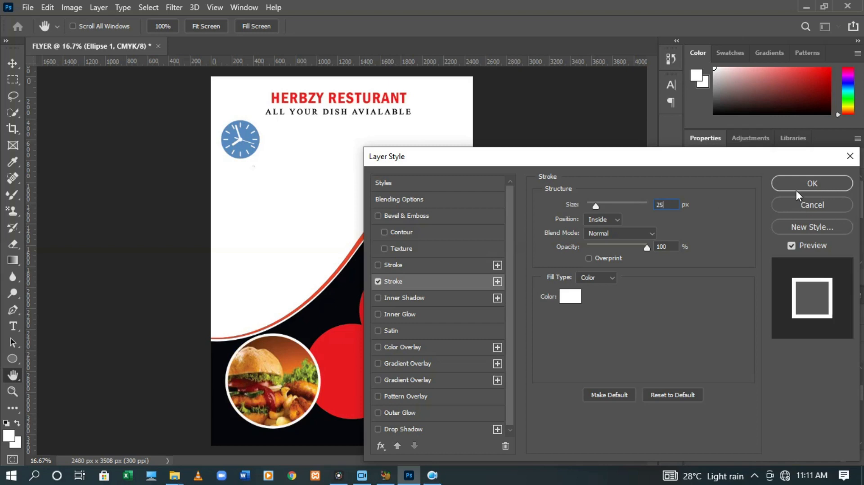
key("BackSpace")
key("BackSpace")
type("30")
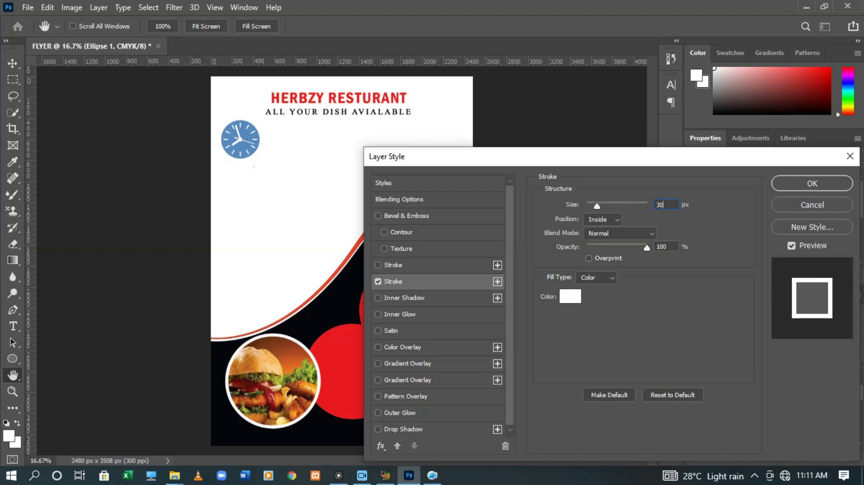
left_click(809, 184)
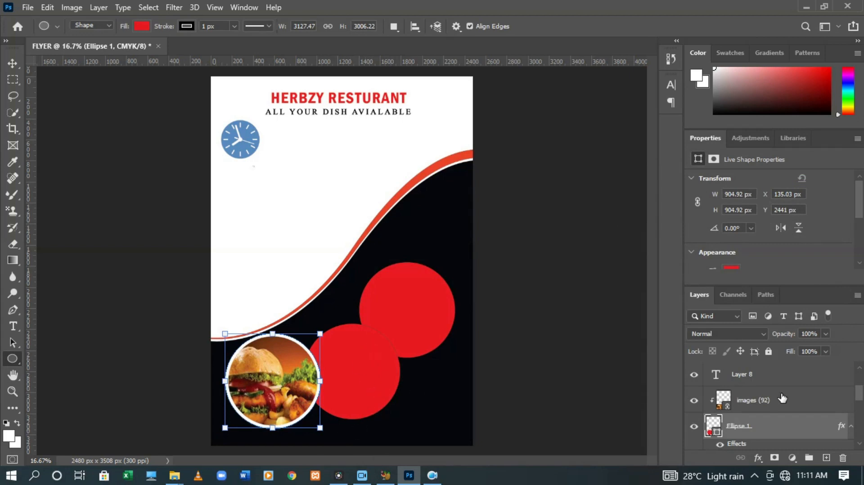
Nudge the middle red circle (Ellipse 1 copy) up and to the left, and commit
scroll(781, 397, "down", 1)
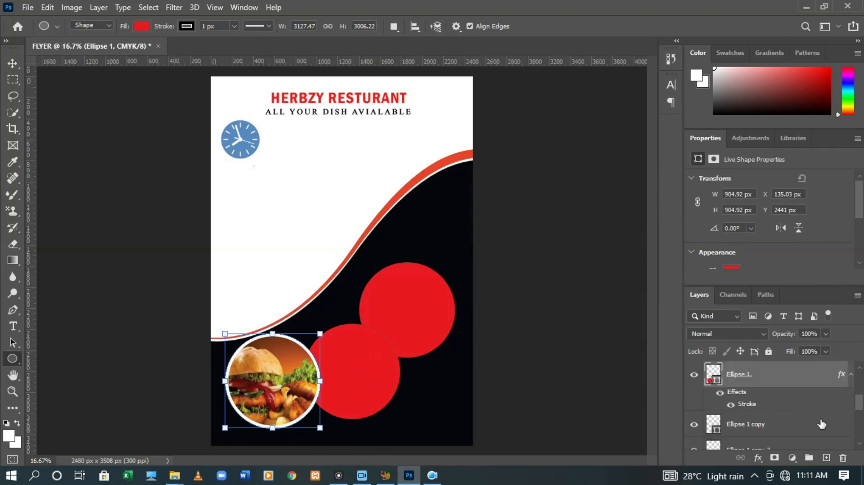
left_click(749, 425)
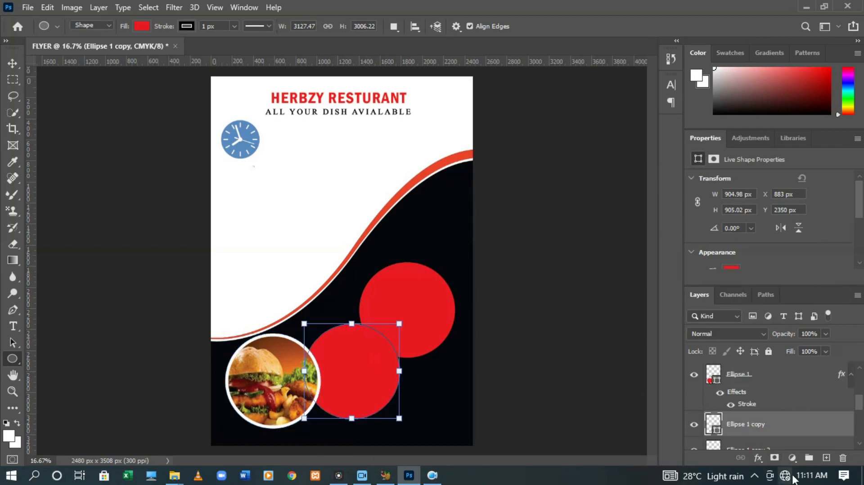
key("ctrl+t")
key("shift+Up")
key("shift+Up")
key("shift+Up")
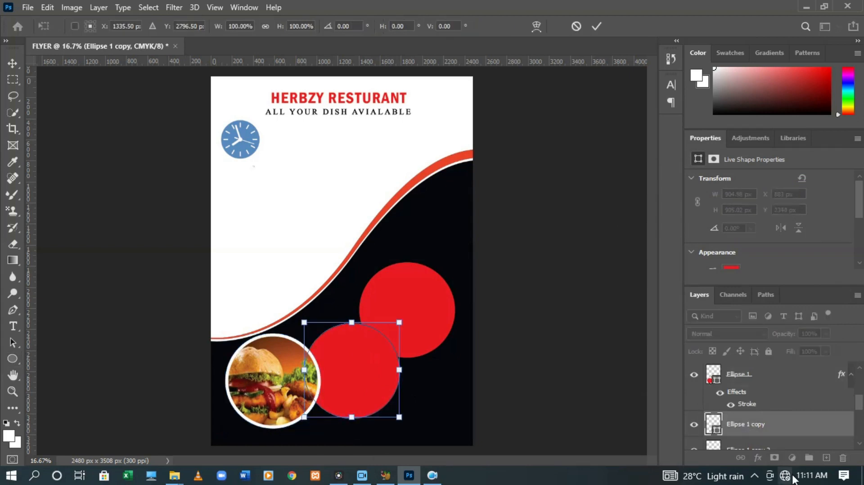
key("shift+Up")
key("shift+Up")
key("shift+Up")
key("shift+Up")
key("shift+Up")
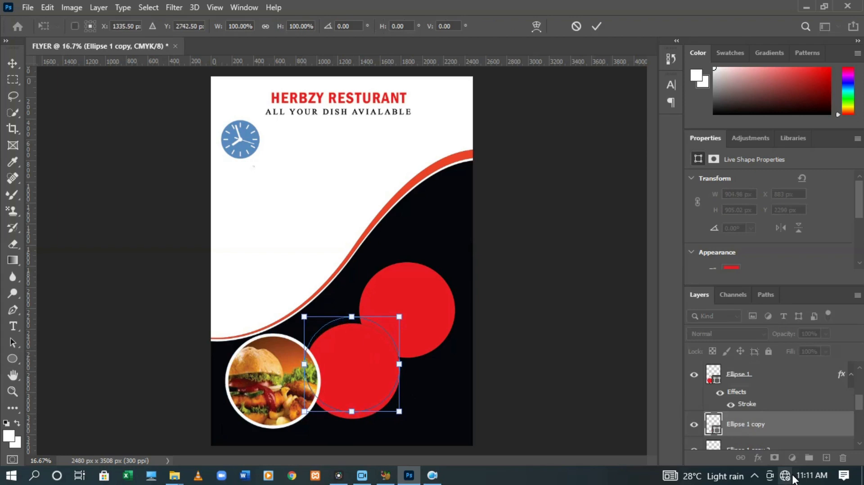
key("Up")
key("Up")
key("Up")
key("Up")
key("Up")
key("Up")
key("Up")
key("Up")
key("Up")
key("Up")
key("Up")
key("Up")
key("Up")
key("Up")
key("Up")
key("Up")
key("Up")
key("Up")
key("Up")
key("Up")
key("Up")
key("Up")
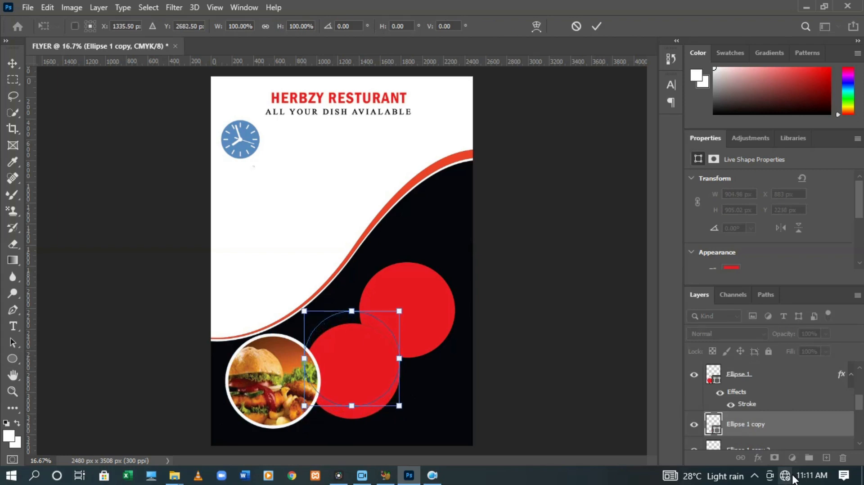
key("Left")
key("Left")
key("Left")
key("Left")
key("Left")
key("Left")
key("Left")
key("Left")
key("Left")
key("Left")
key("Left")
key("Left")
key("Left")
key("Left")
key("Left")
key("Left")
key("Left")
key("Left")
key("Left")
key("Left")
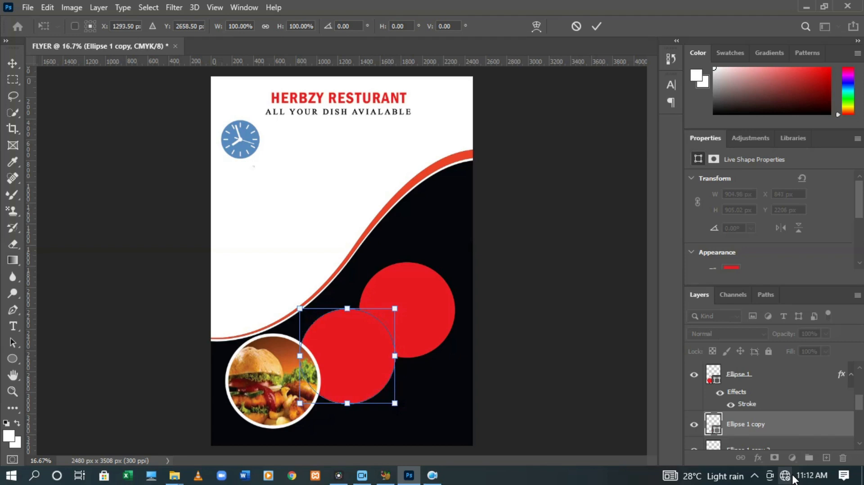
key("Left")
key("Left")
key("Left")
key("Left")
key("Left")
key("Left")
key("Left")
key("Left")
key("Left")
key("Left")
key("Left")
key("Left")
key("Left")
key("Left")
key("Left")
key("Left")
key("Left")
key("Left")
key("Left")
key("Left")
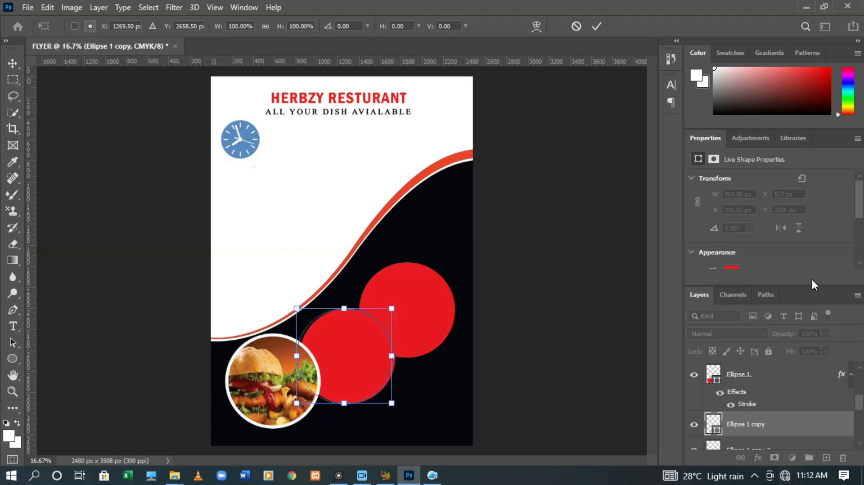
left_click(604, 24)
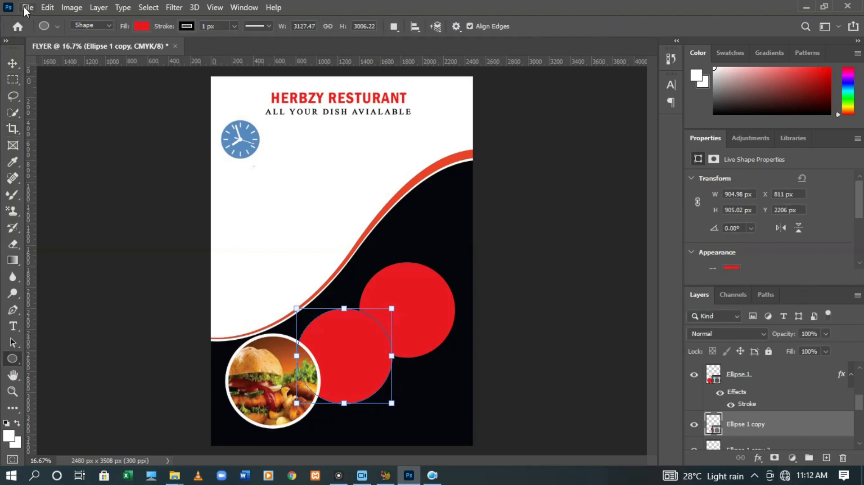
Place the linked photo 'download (2)' and position it over the middle circle
left_click(25, 7)
left_click(60, 270)
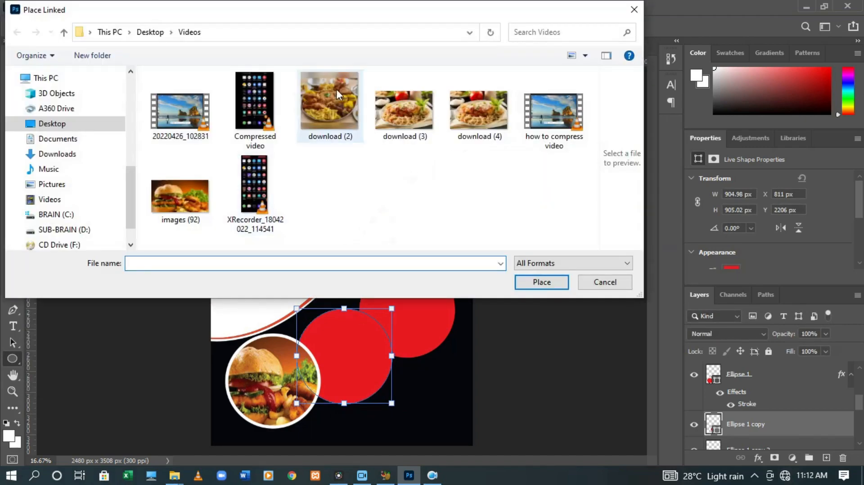
double_click(336, 89)
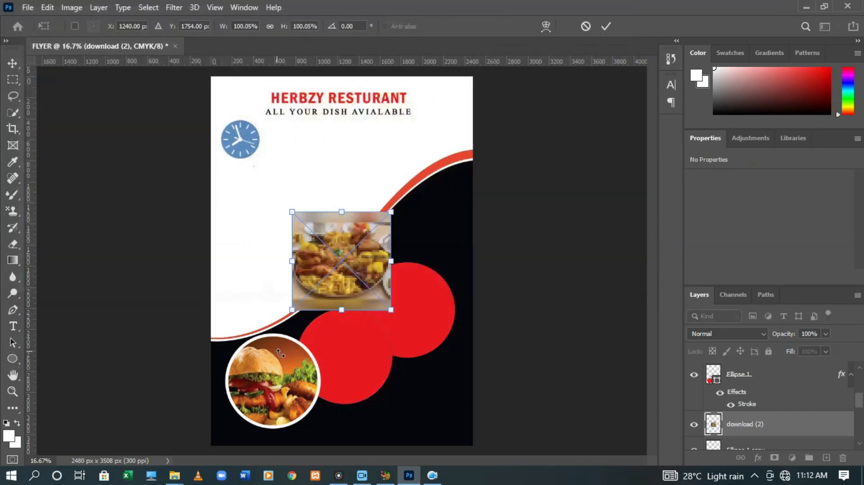
left_click_drag(344, 268, 350, 368)
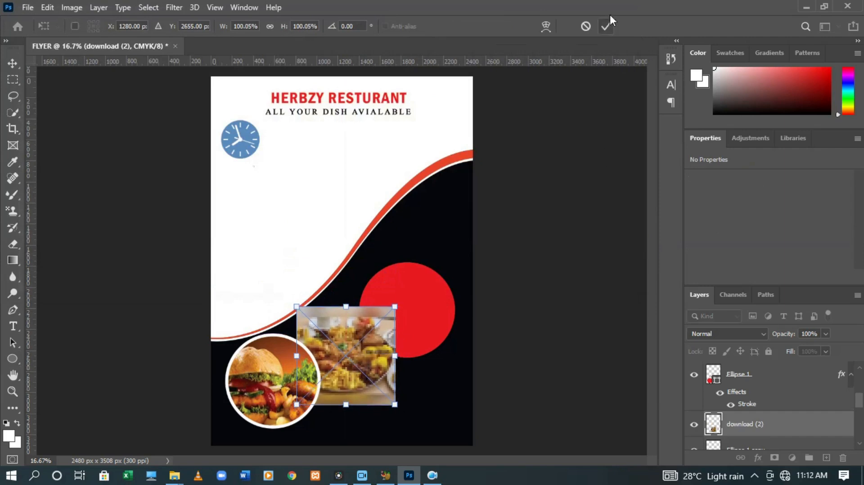
left_click(607, 25)
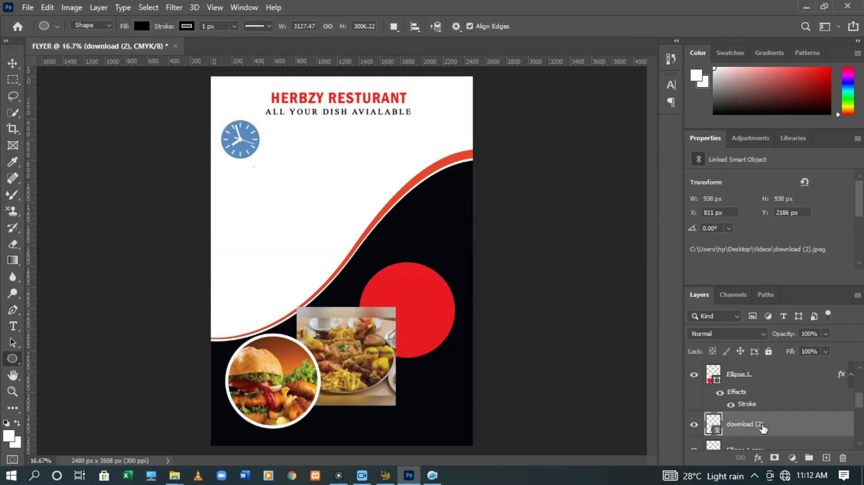
Clip the download (2) photo into the middle circle
right_click(760, 425)
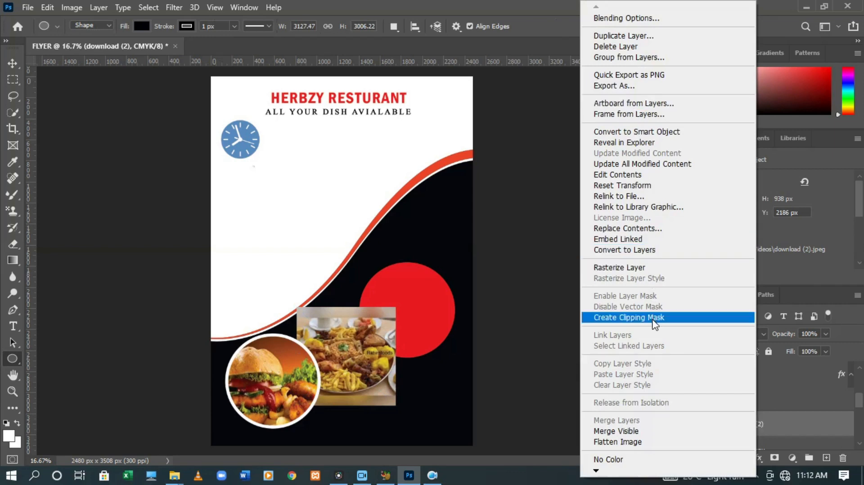
left_click(653, 319)
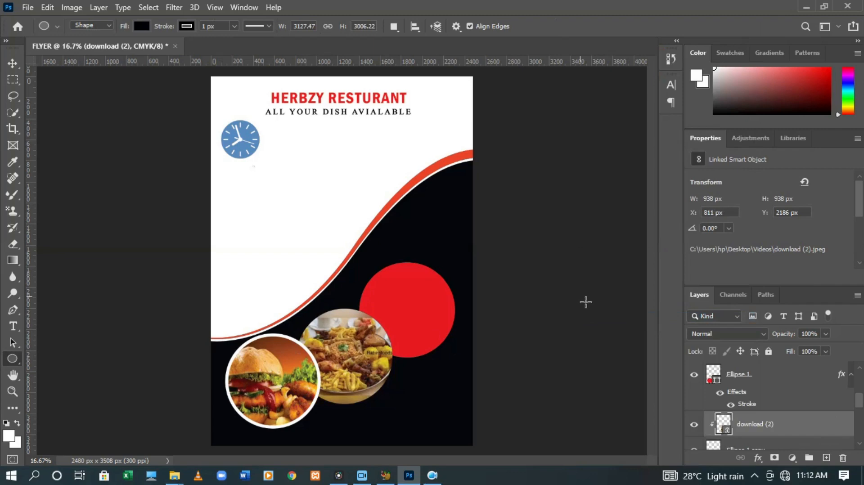
right_click(791, 432)
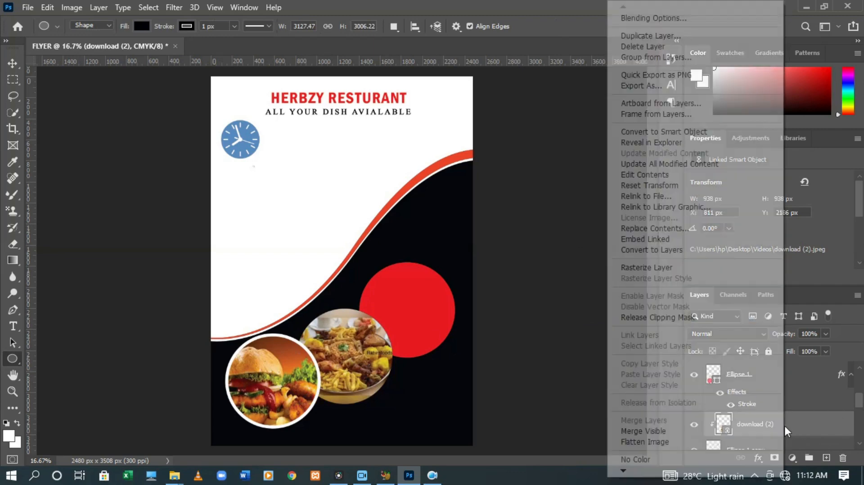
Add a stroke to the download (2) photo layer, then undo it
left_click(646, 19)
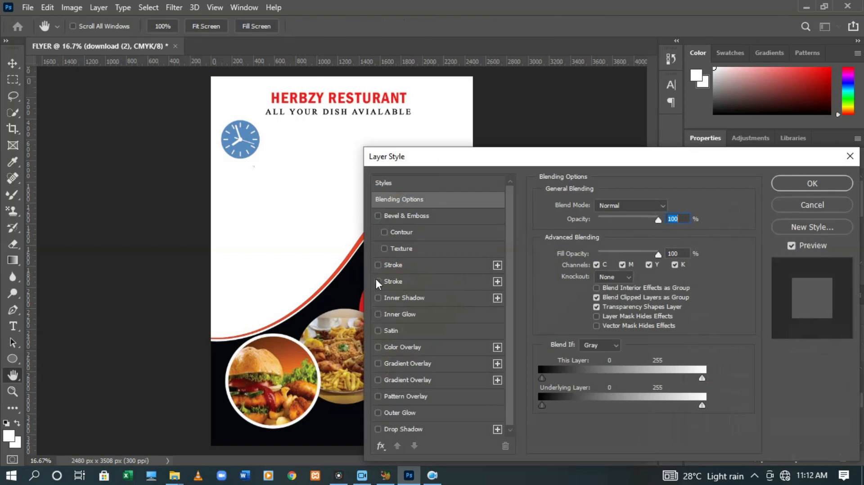
left_click(378, 281)
left_click(398, 281)
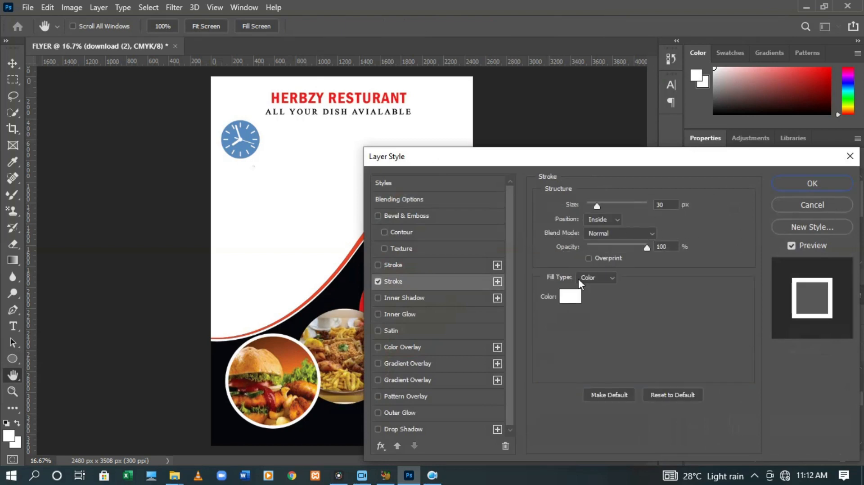
left_click(800, 187)
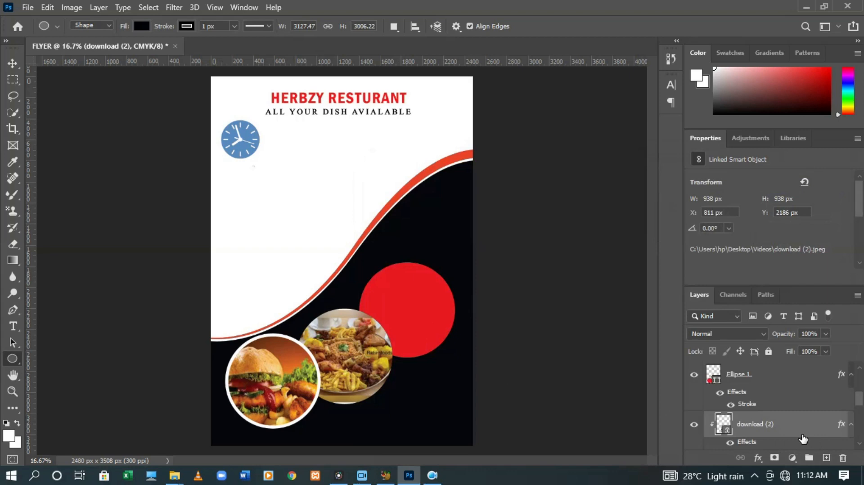
key("ctrl+z")
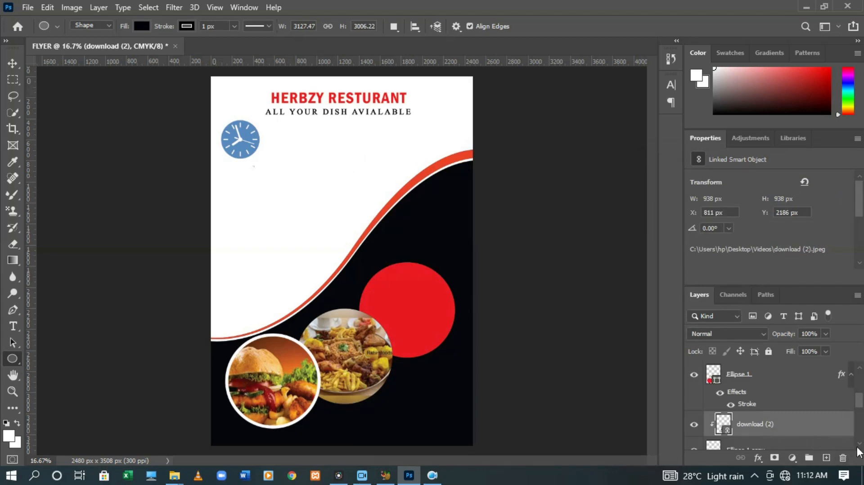
left_click(860, 445)
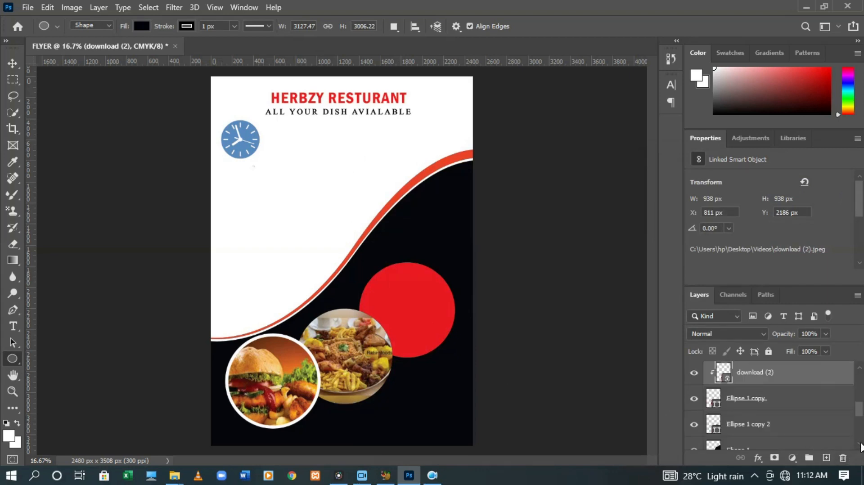
Give the Ellipse 1 copy circle a 30 px stroke through Blending Options
right_click(757, 405)
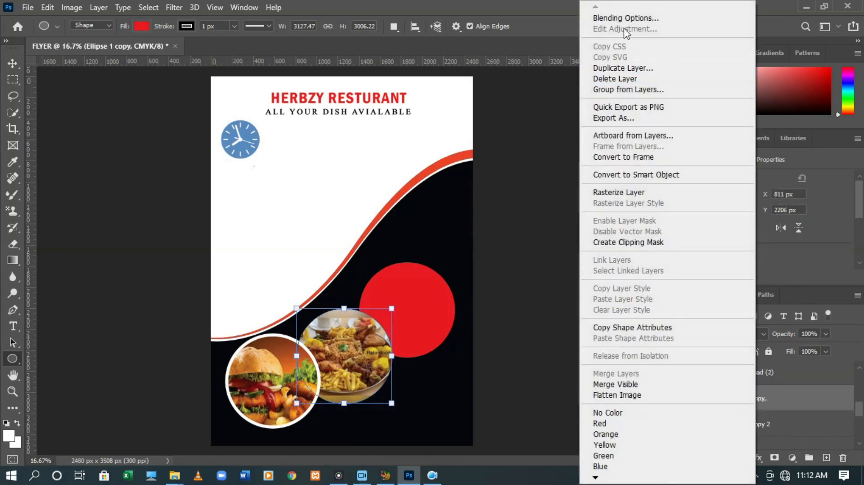
left_click(620, 19)
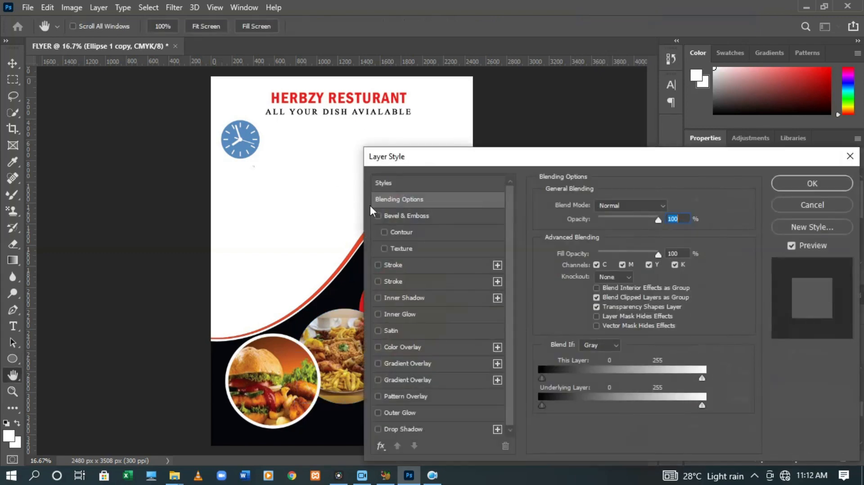
left_click(382, 266)
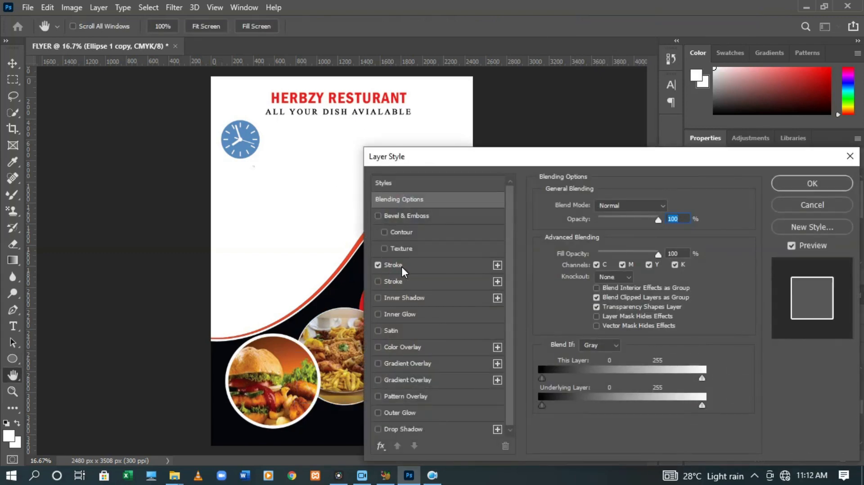
left_click(414, 264)
left_click(672, 210)
key("BackSpace")
key("BackSpace")
type("30")
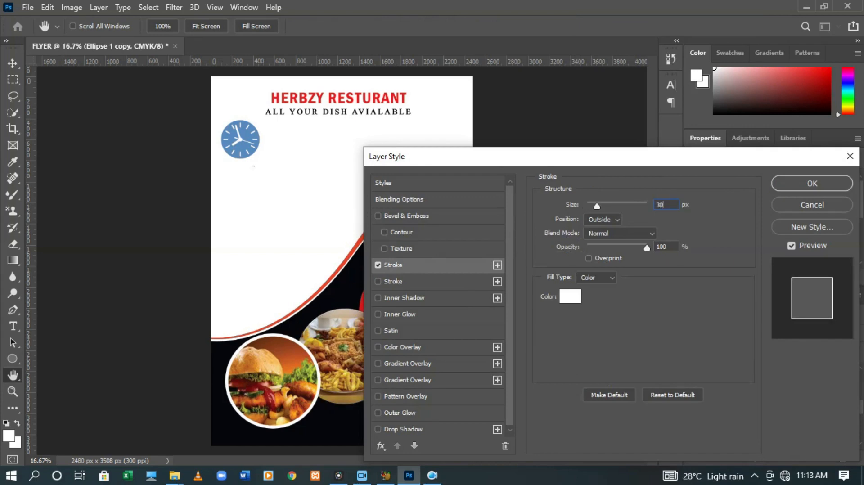
left_click(812, 183)
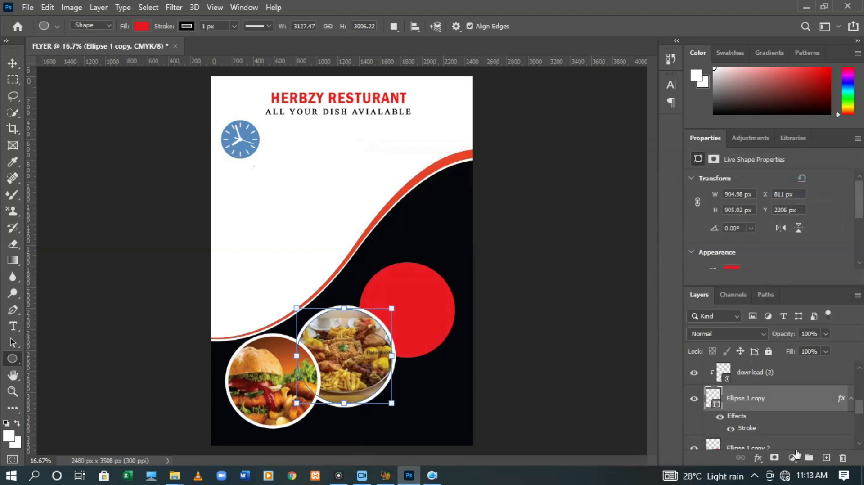
scroll(861, 447, "down", 3)
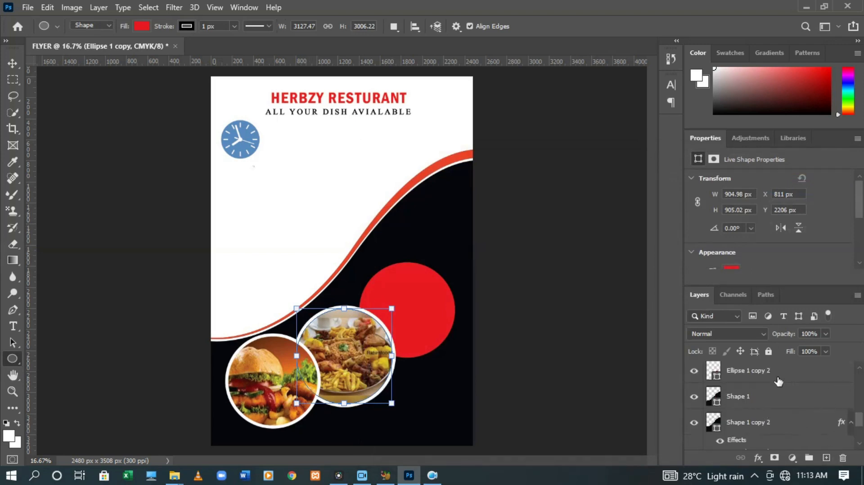
Place the linked download (4) photo and fit it over the upper red circle
left_click(775, 381)
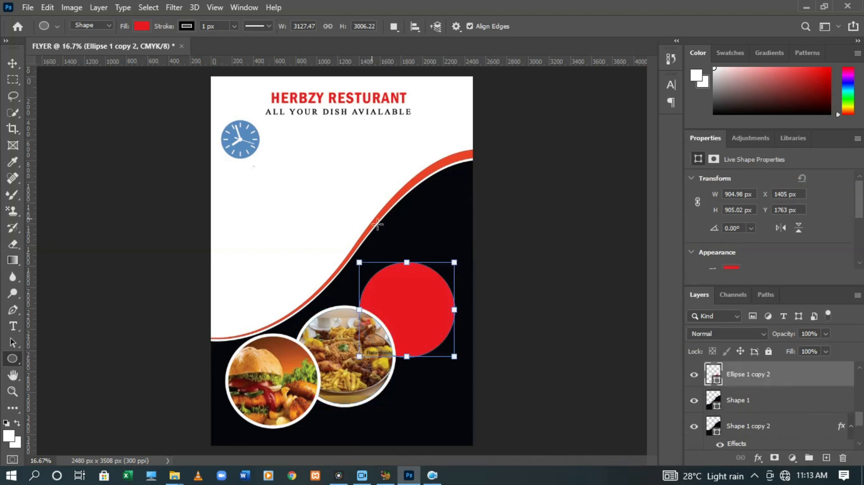
left_click(27, 7)
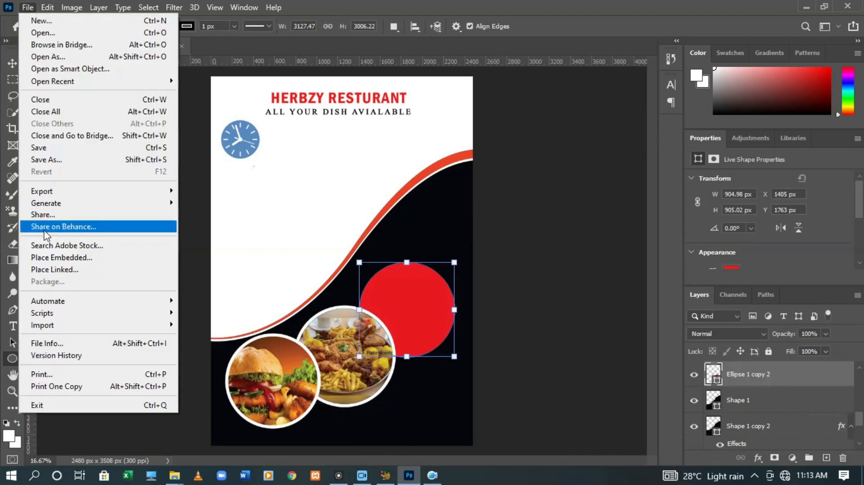
left_click(59, 274)
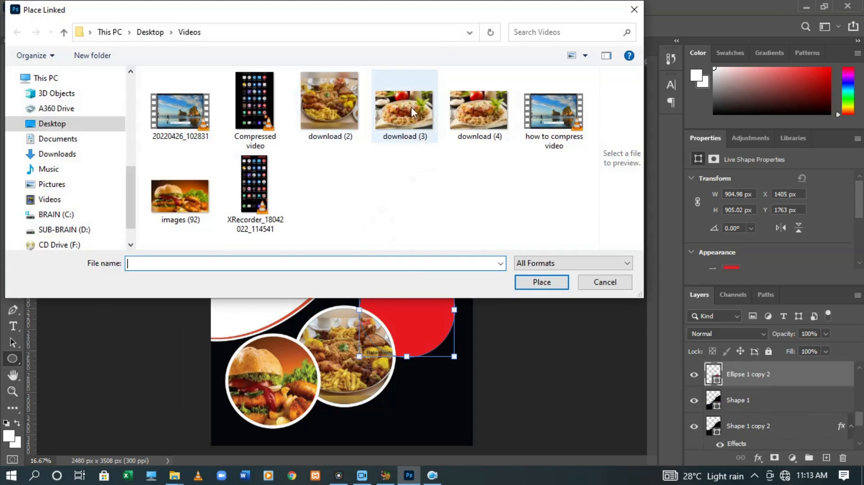
double_click(468, 113)
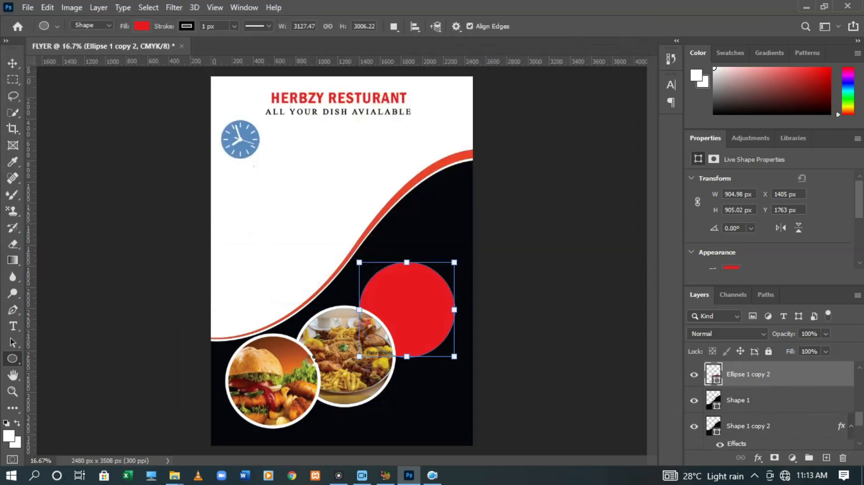
left_click_drag(369, 258, 435, 309)
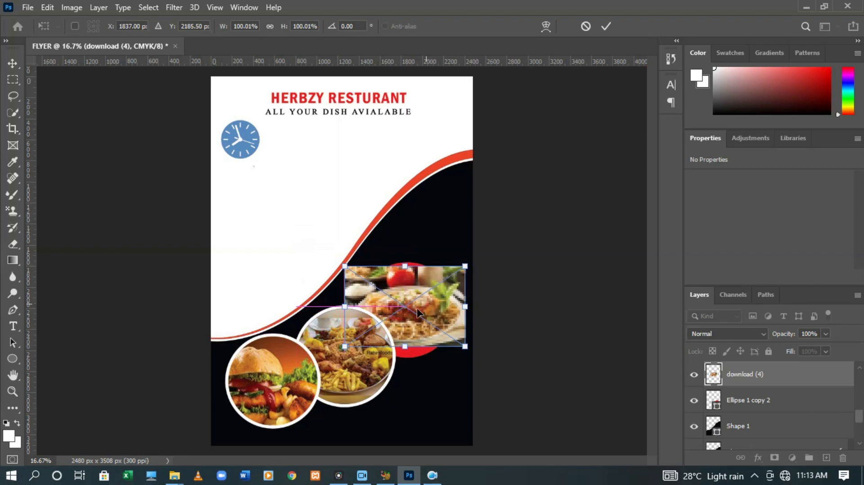
left_click_drag(410, 355, 410, 380)
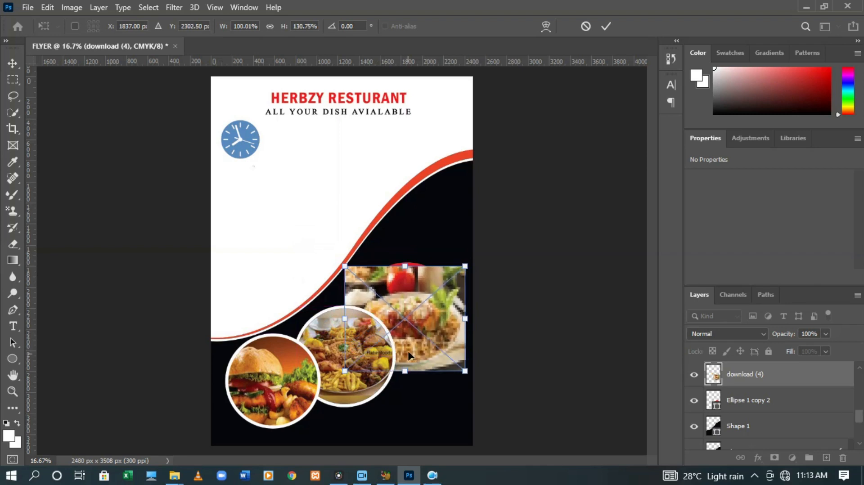
key("Up")
key("Up")
key("Up")
key("Up")
key("Up")
key("Up")
key("Up")
key("Up")
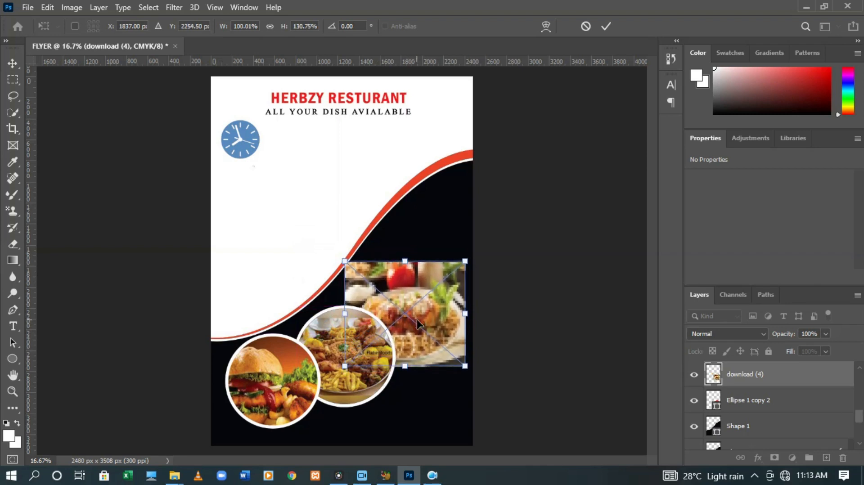
key("Return")
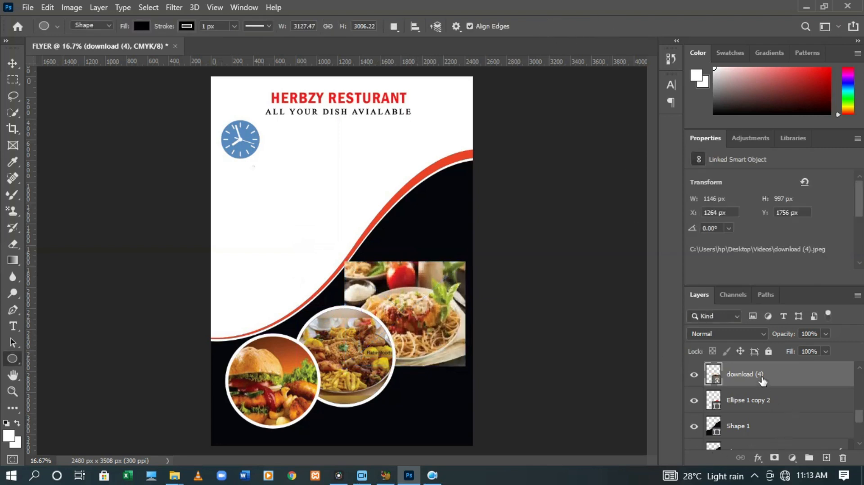
Clip the download (4) photo layer into the red circle below it
left_click(745, 412)
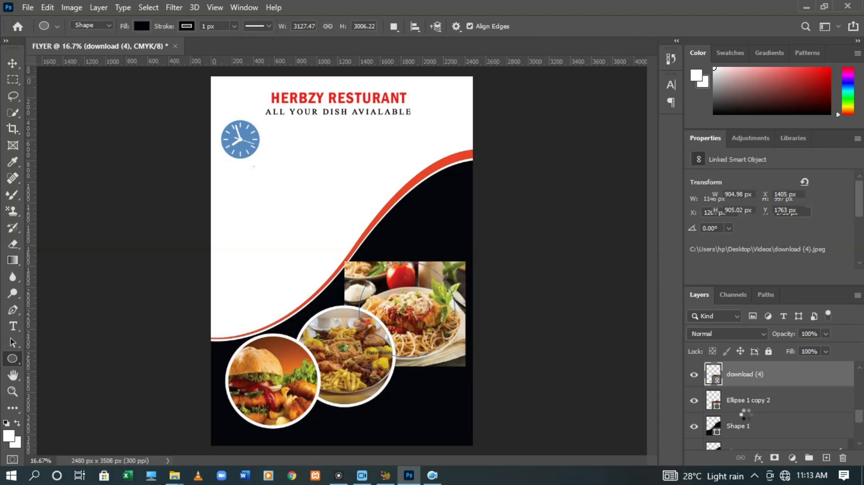
left_click(750, 373)
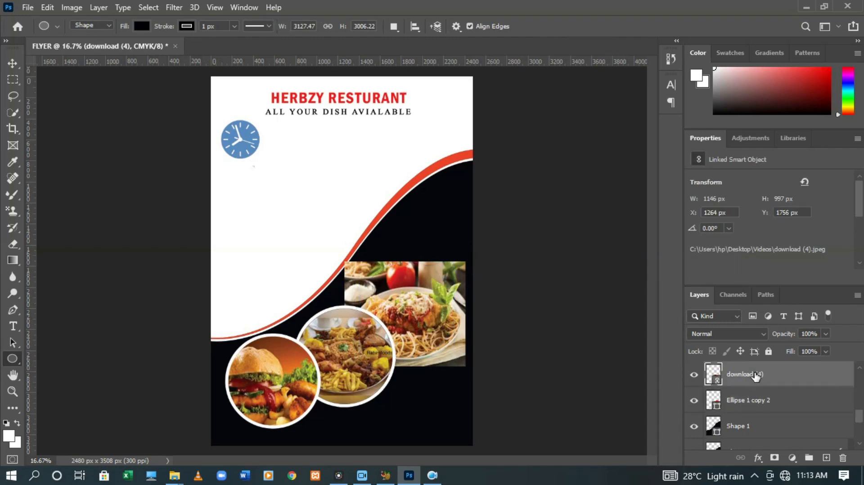
right_click(750, 373)
left_click(684, 317)
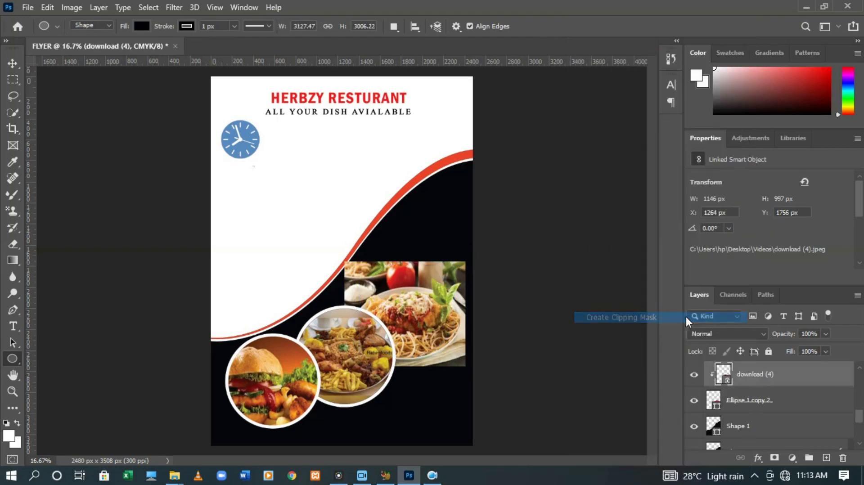
left_click(749, 401)
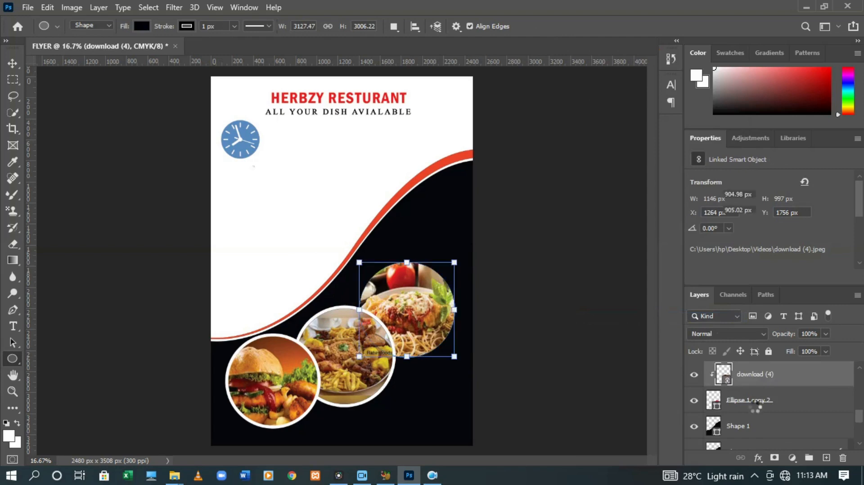
Give Ellipse 1 copy 2 a white 30 px outside stroke via Blending Options
right_click(748, 400)
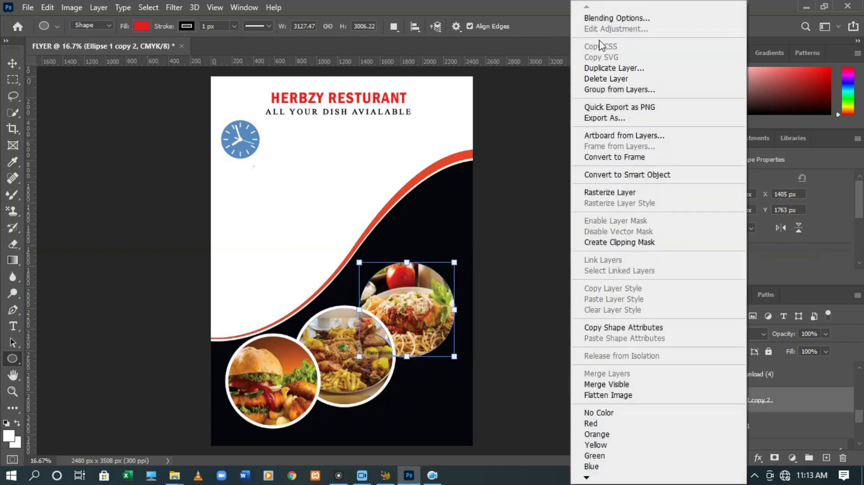
left_click(593, 18)
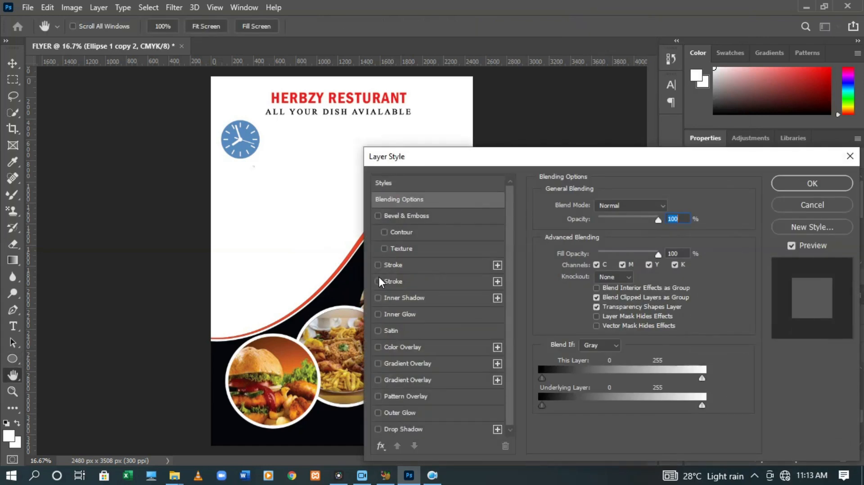
left_click(380, 263)
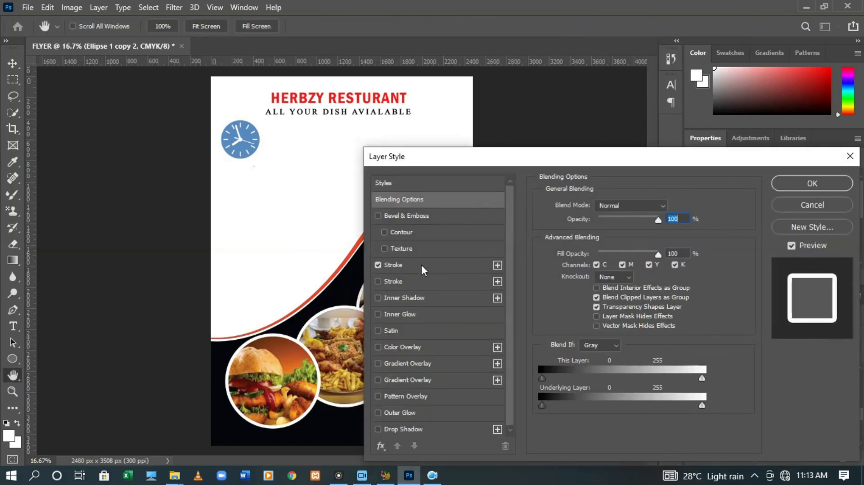
left_click(422, 265)
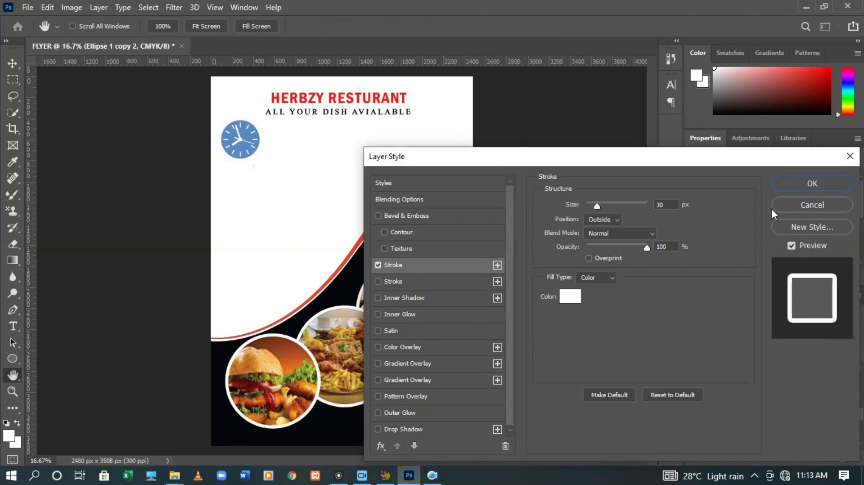
left_click(815, 183)
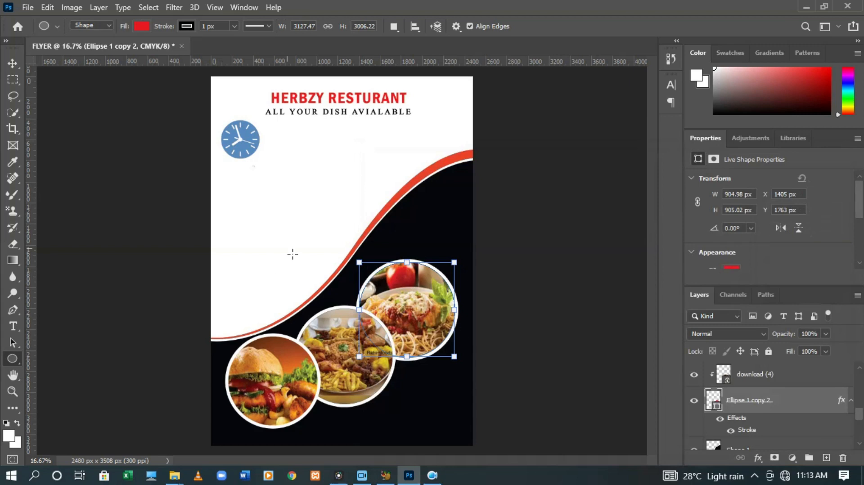
left_click(13, 328)
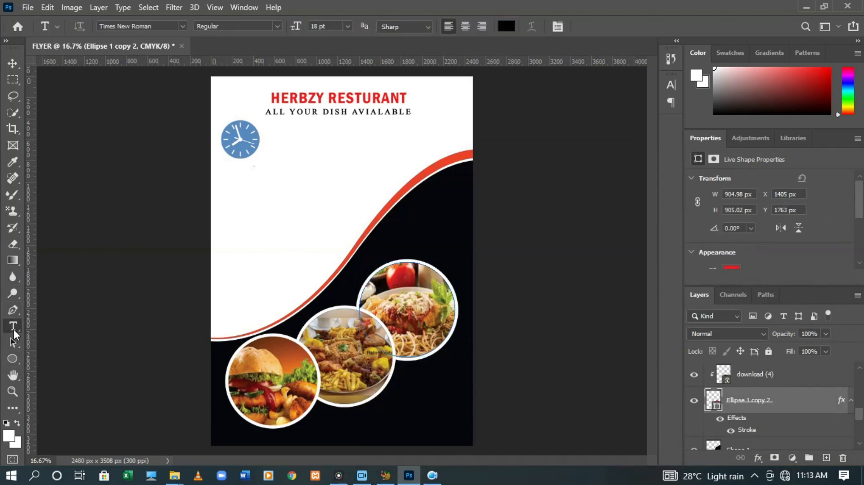
Set the text colour to bright red and start an empty type layer below the circles
left_click(396, 411)
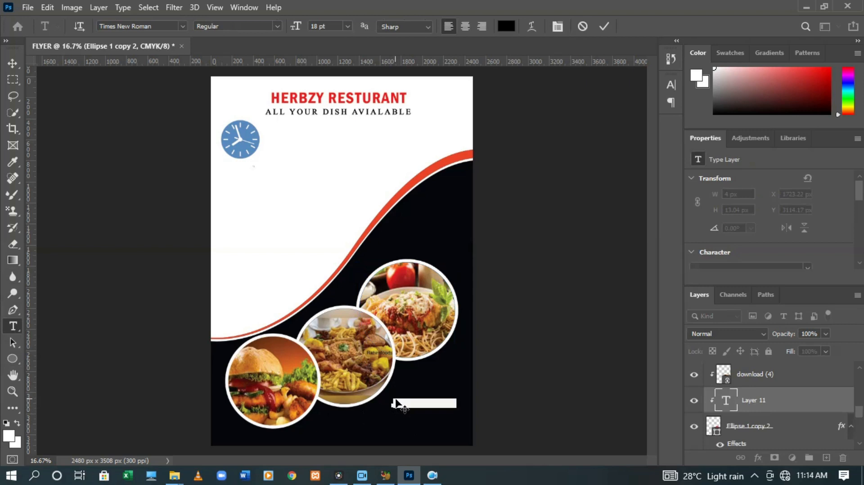
left_click(604, 22)
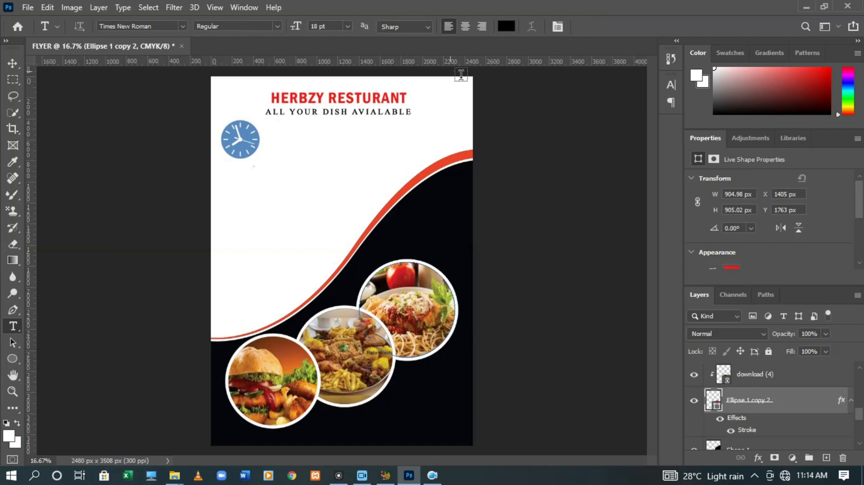
left_click(505, 27)
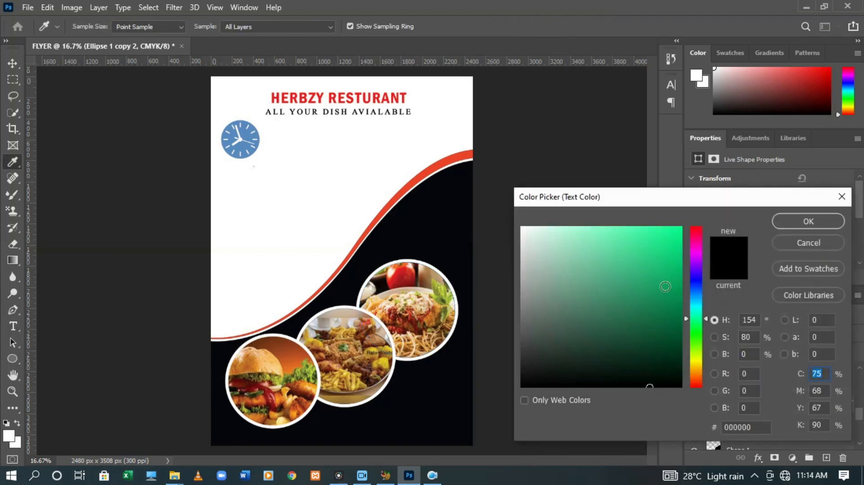
left_click(694, 227)
left_click_drag(665, 245, 684, 235)
left_click(805, 222)
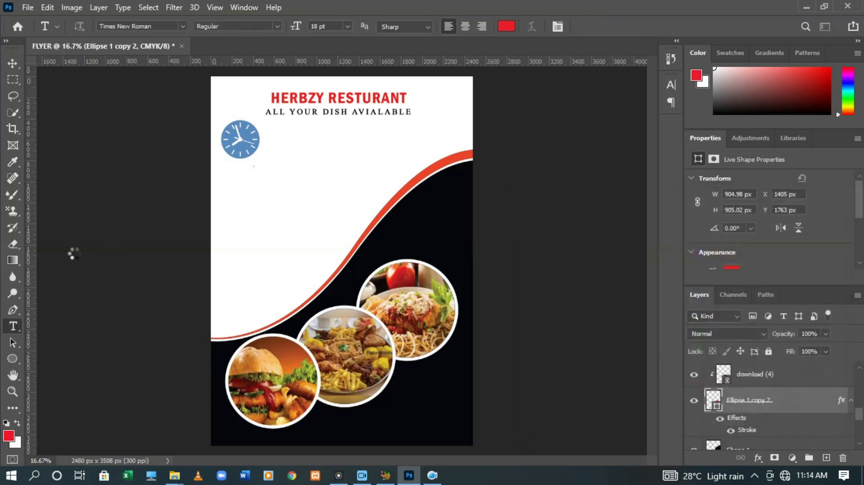
left_click(384, 409)
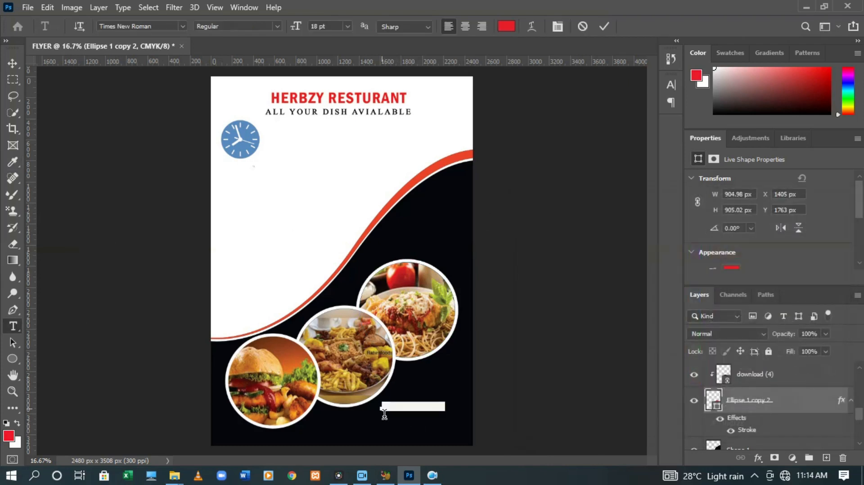
key("BackSpace")
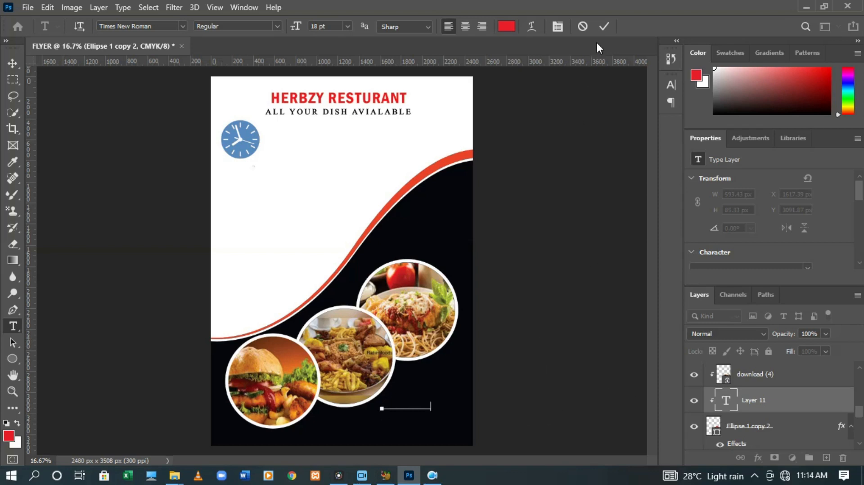
Undo the text edit, discard the empty text box, and select the Shape 1 layer
key("ctrl+z")
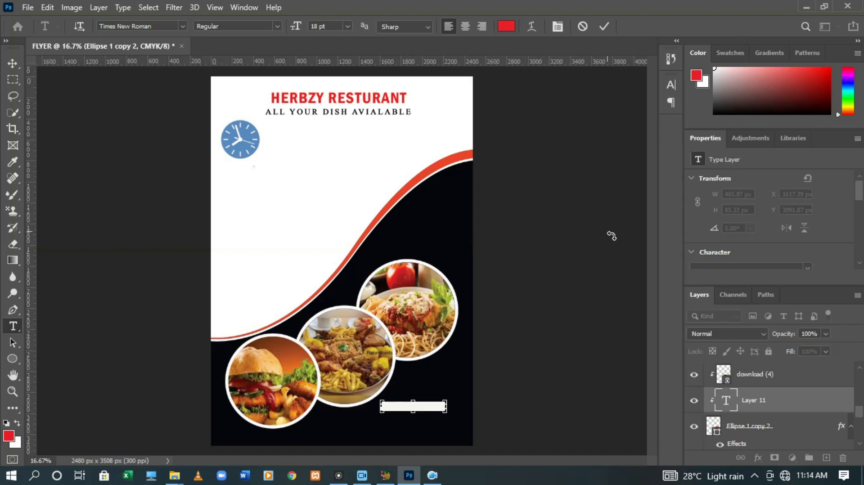
left_click(604, 27)
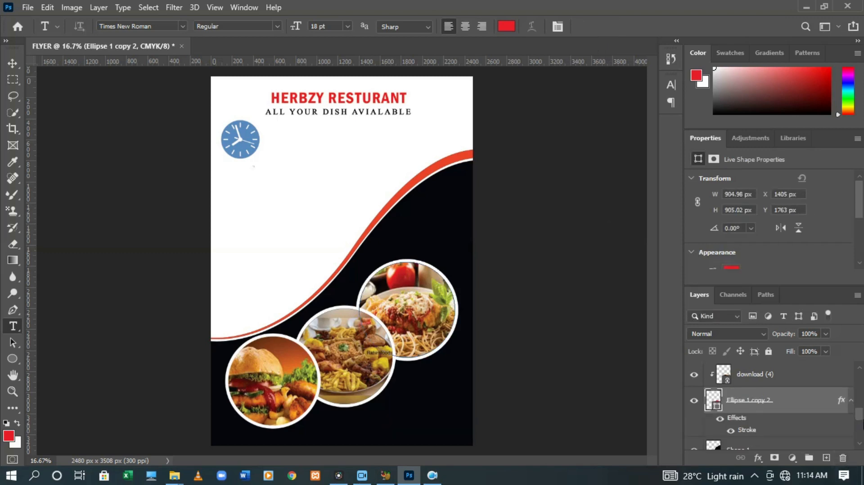
mouse_move(863, 414)
left_mouse_down()
mouse_move(862, 377)
mouse_move(861, 423)
mouse_move(856, 417)
left_mouse_up()
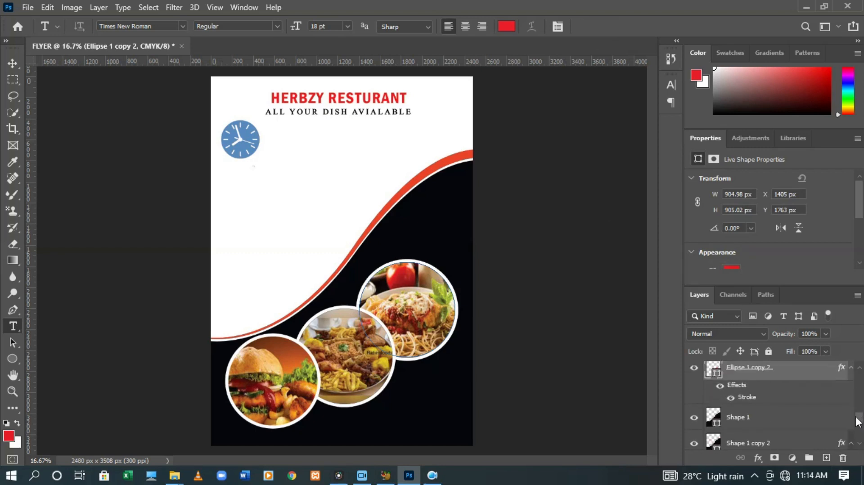
left_click(751, 419)
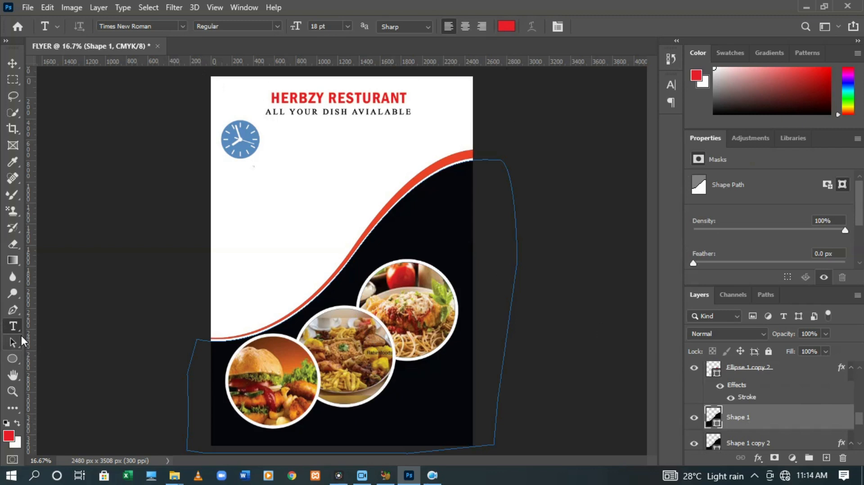
Type a red 'CONACT US' heading and move it onto the dark area below the food circles
left_click(256, 240)
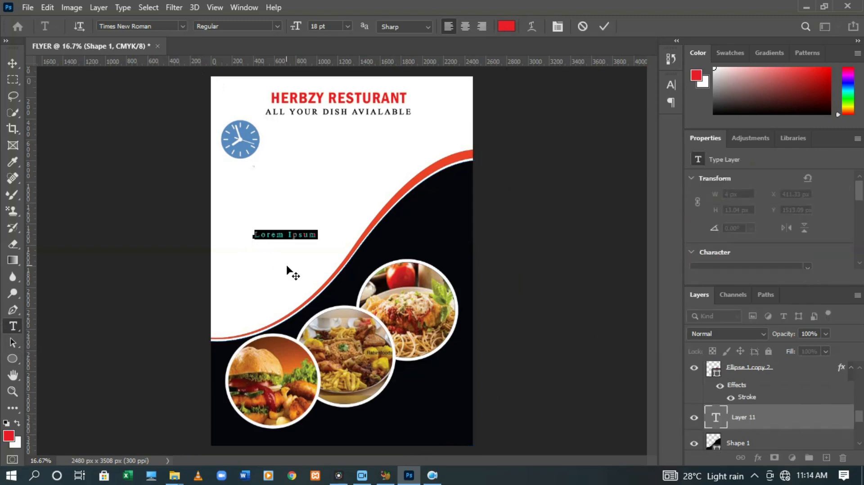
type("c")
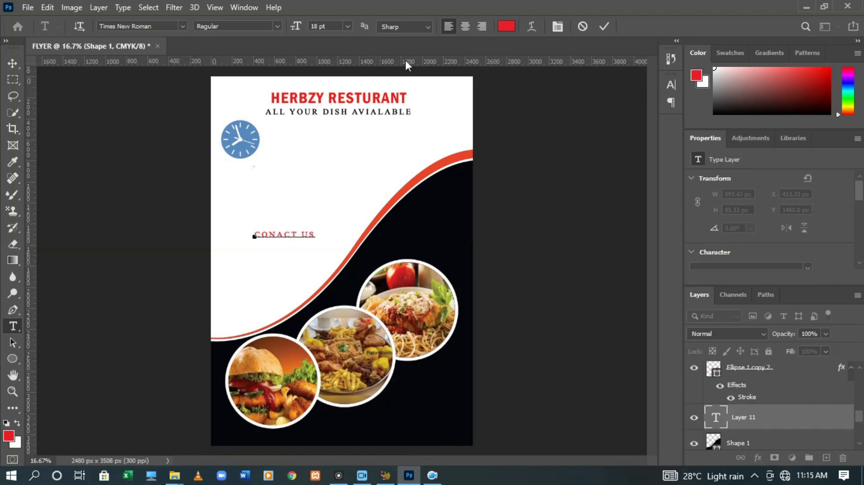
left_click(603, 26)
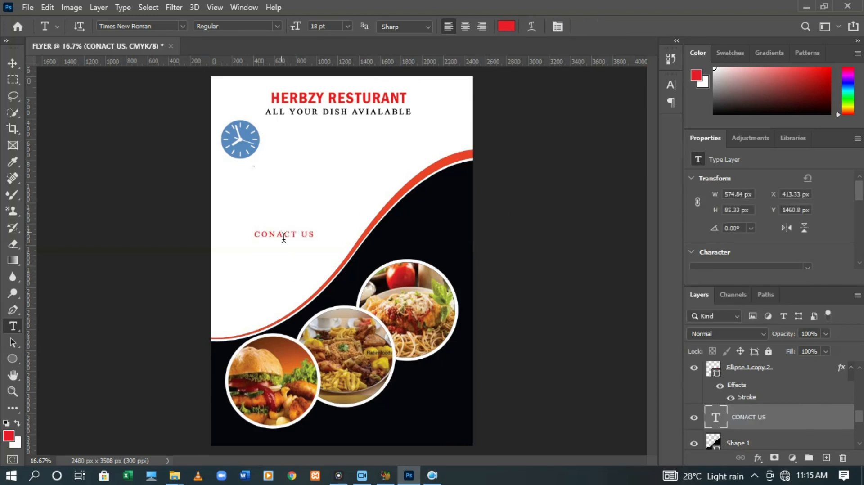
key("ctrl+t")
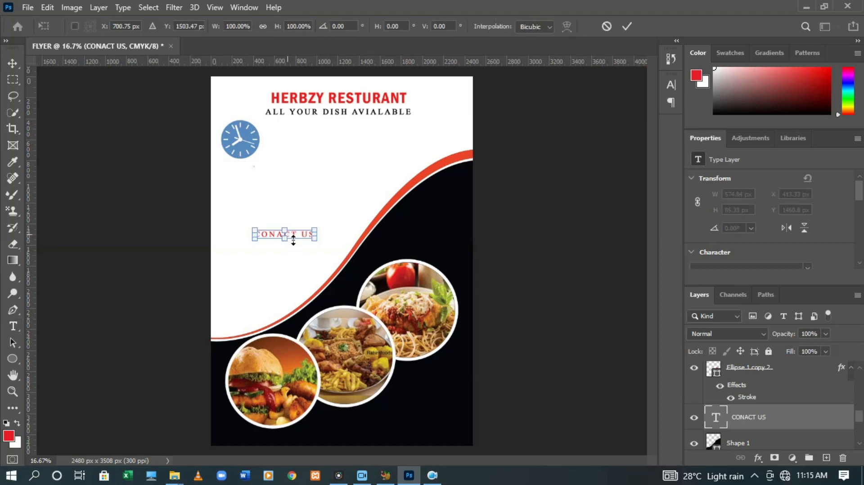
left_click_drag(296, 233, 383, 439)
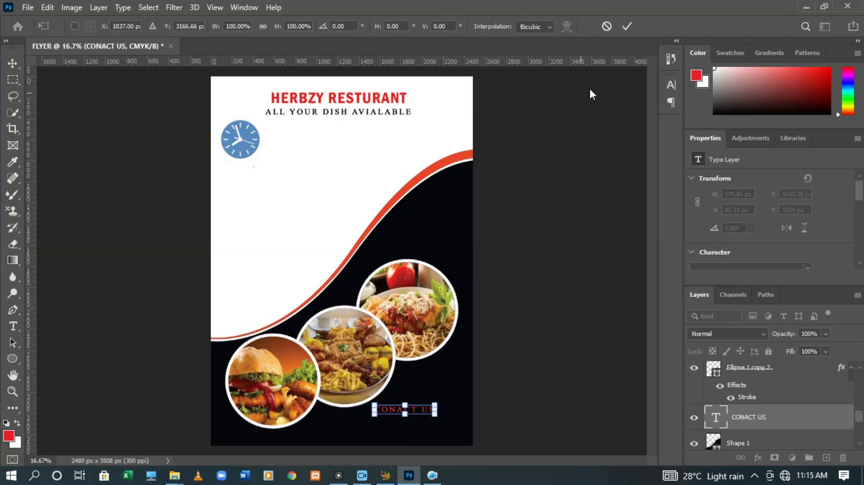
left_click(624, 26)
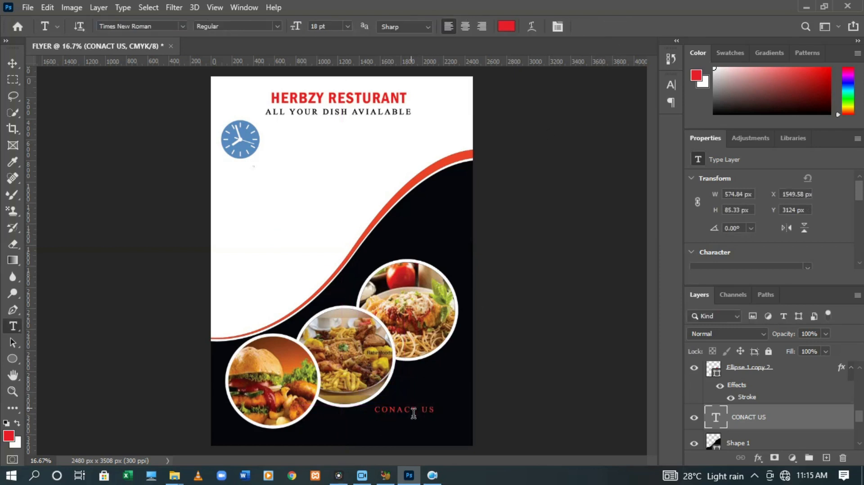
Type the contact phone number as a new text line beneath CONACT US
left_click(370, 430)
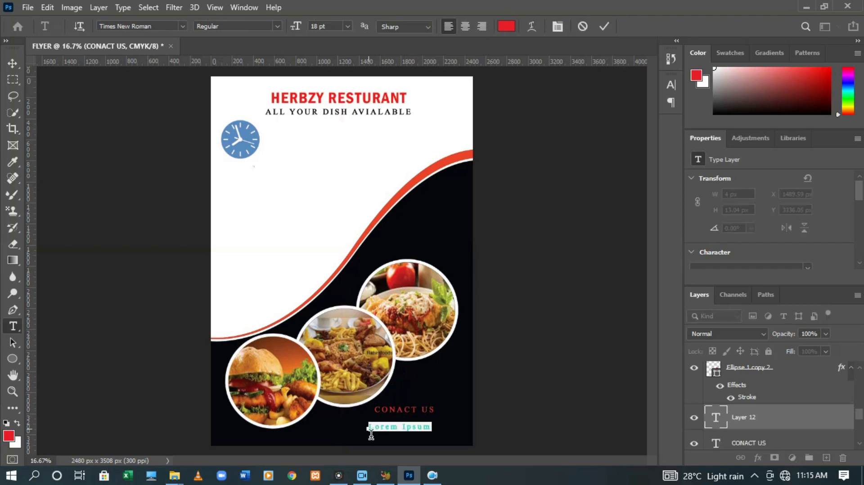
key("BackSpace")
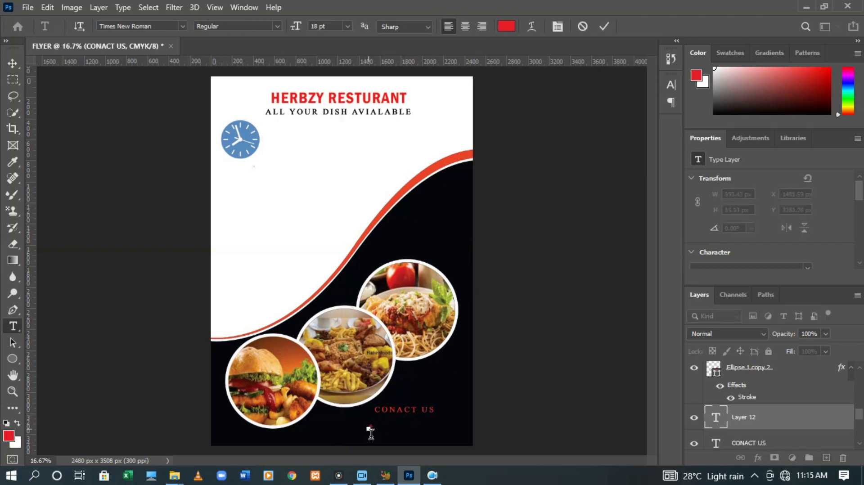
left_click(605, 27)
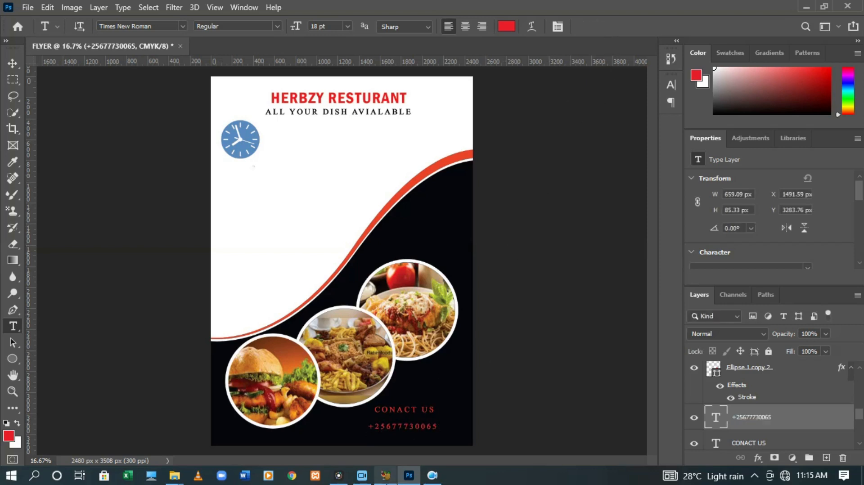
Recolour the phone number text from red to near-white f5f1f1
mouse_move(385, 476)
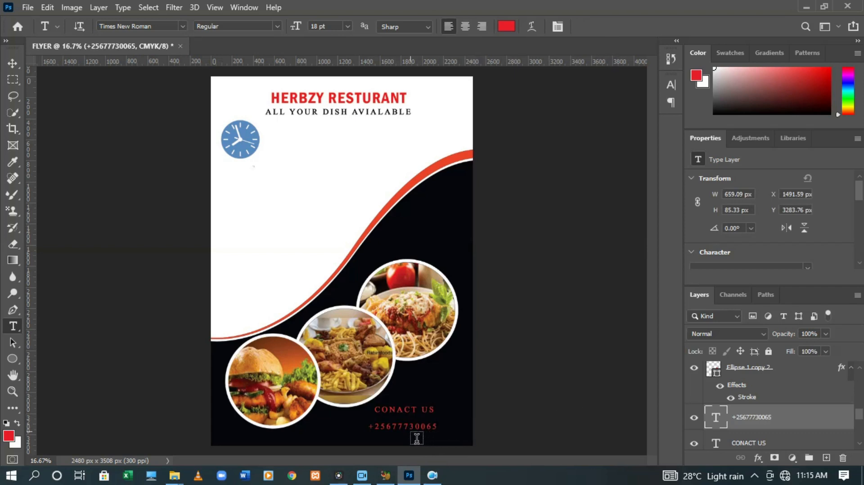
left_click(392, 433)
key("ctrl+a")
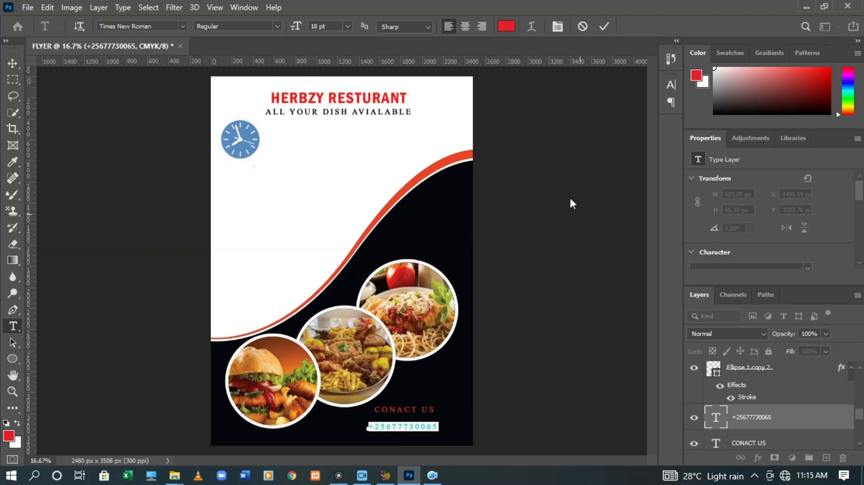
left_click(512, 28)
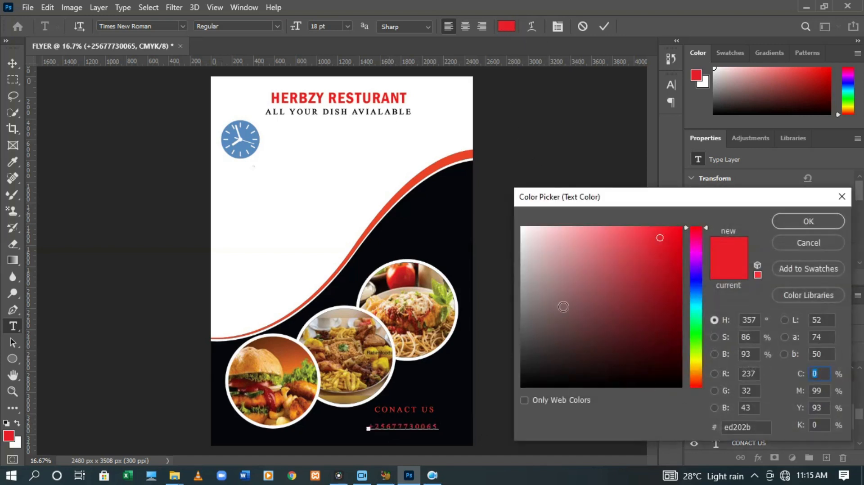
left_click(524, 232)
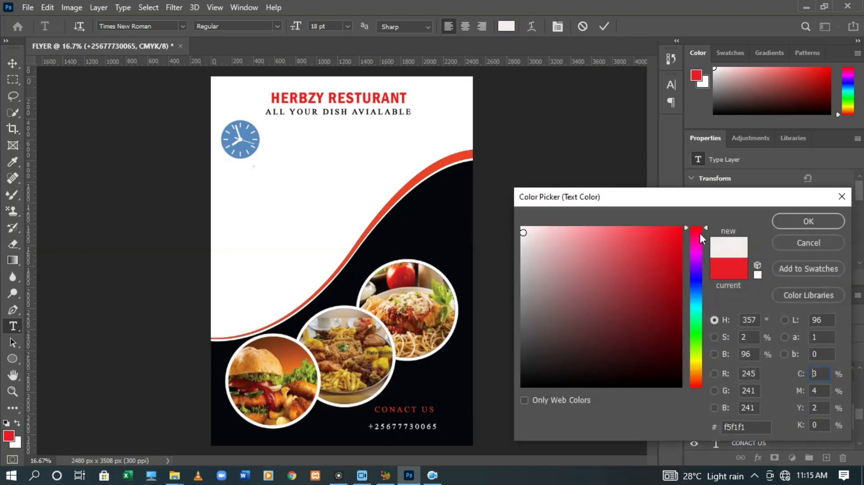
left_click(787, 224)
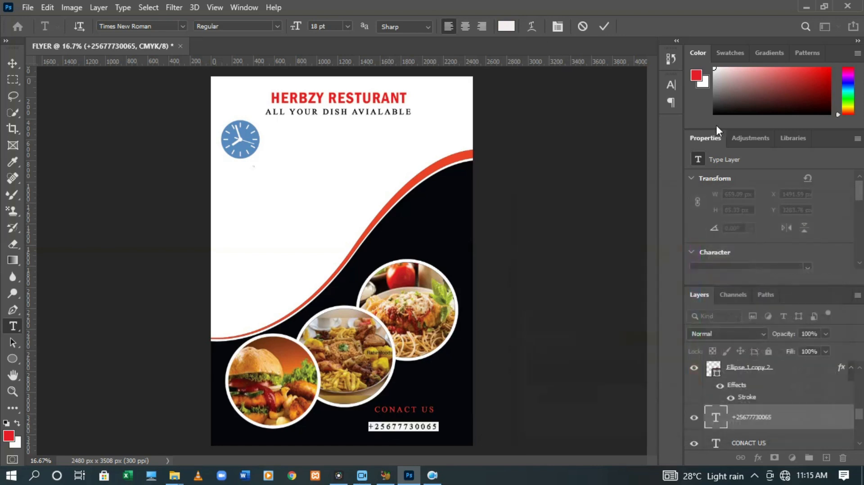
left_click(604, 27)
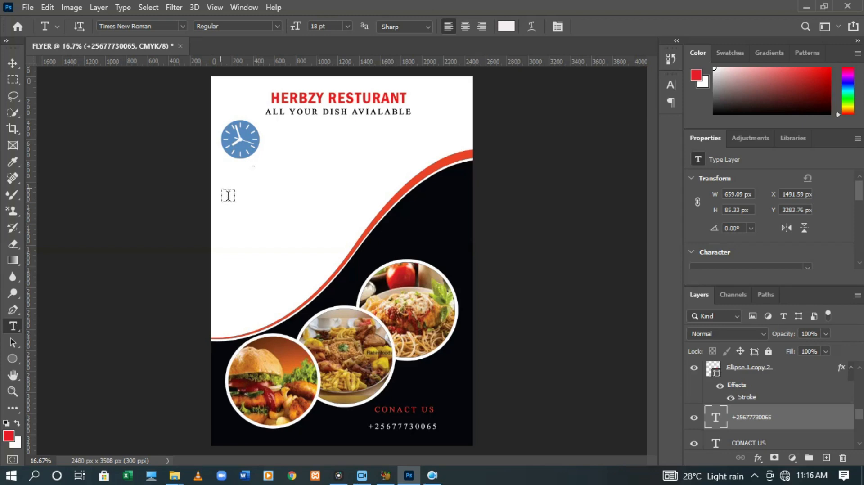
Place the download (4) spaghetti photo into the flyer as a linked image
left_click(28, 7)
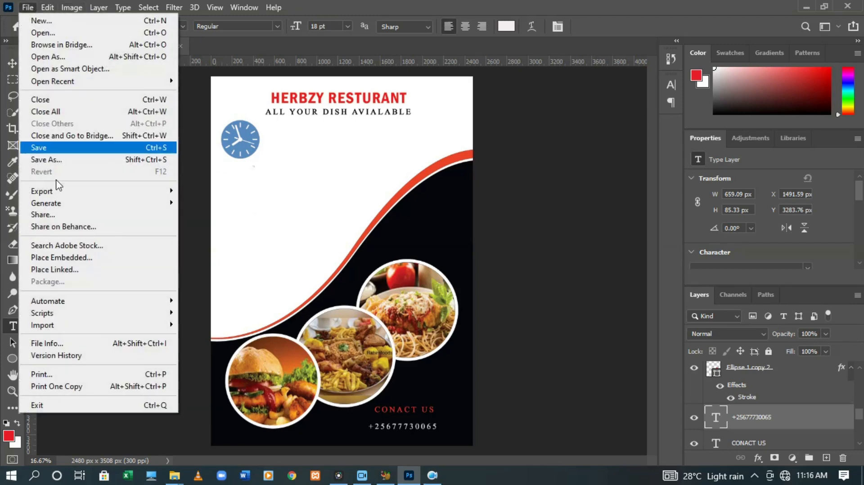
left_click(61, 269)
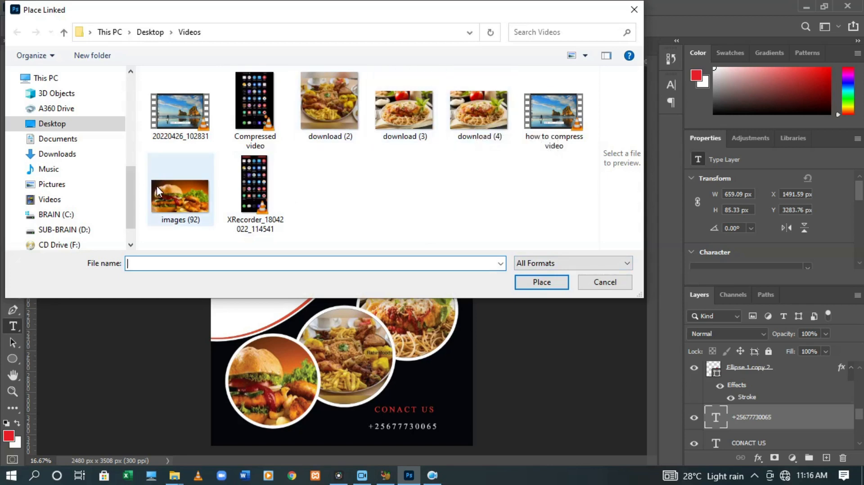
double_click(474, 117)
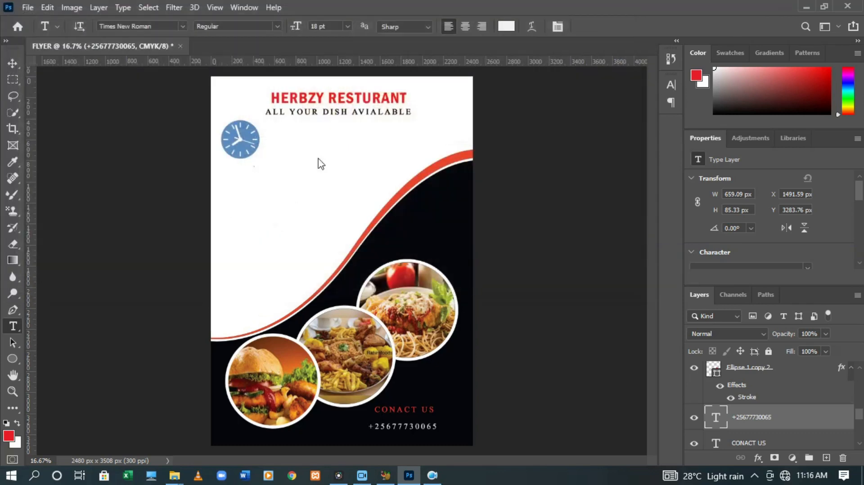
Stretch the spaghetti photo across the full width and top of the page, covering the title area
left_click_drag(344, 243, 272, 182)
left_click_drag(275, 244, 306, 346)
left_click_drag(338, 252, 476, 225)
left_click_drag(350, 165, 331, 82)
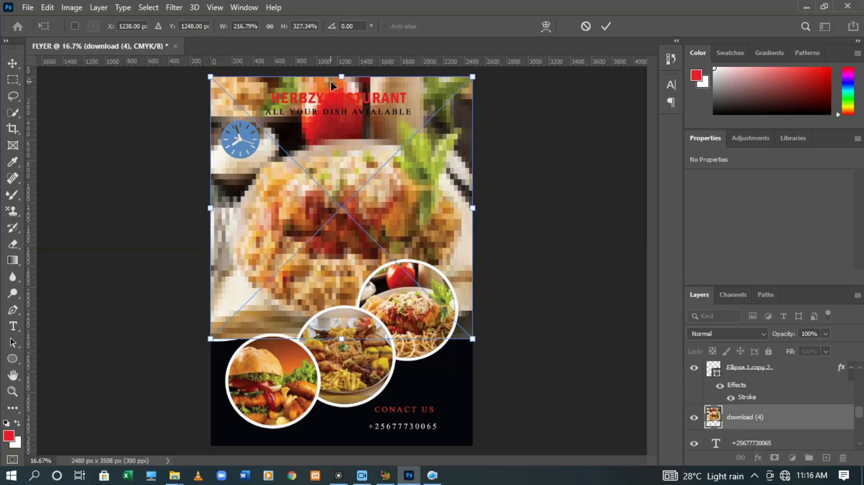
left_click(606, 24)
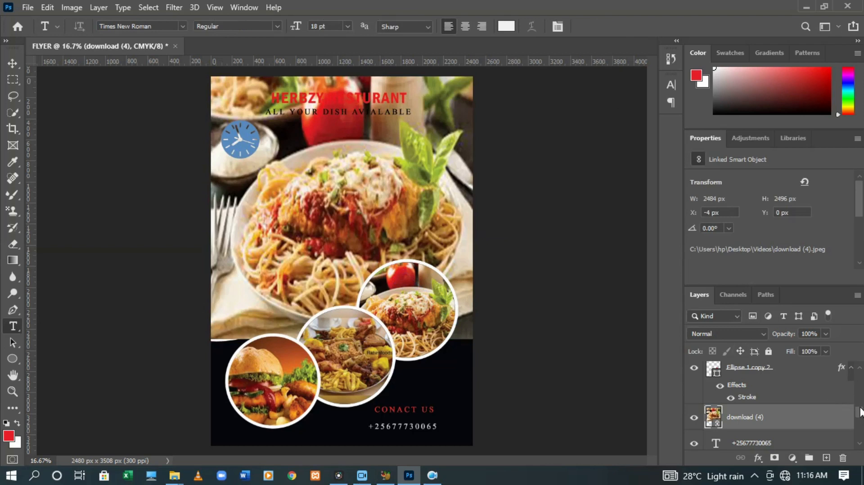
left_click_drag(860, 409, 859, 376)
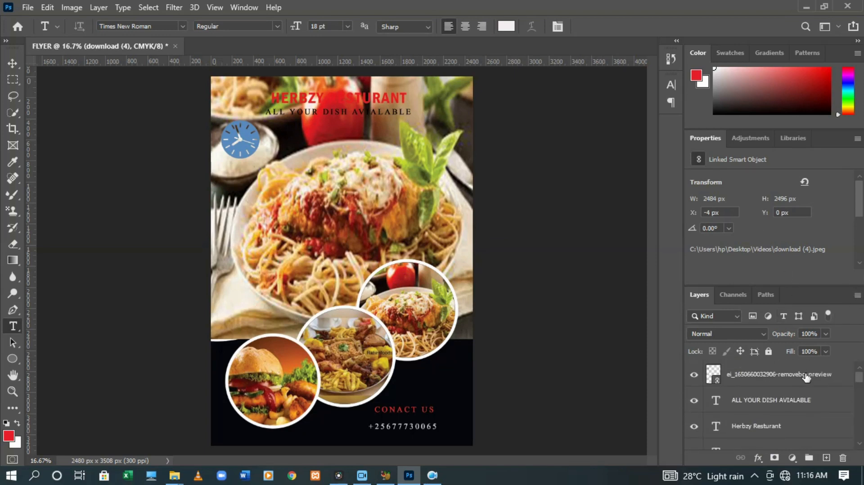
Move the download (4) layer just above Background and pull its top edge below the tagline
left_click_drag(859, 380, 860, 413)
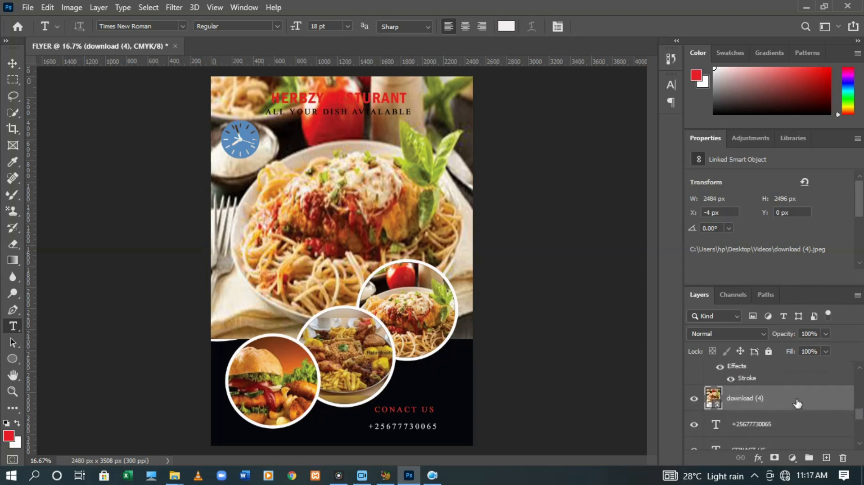
left_click_drag(792, 401, 786, 433)
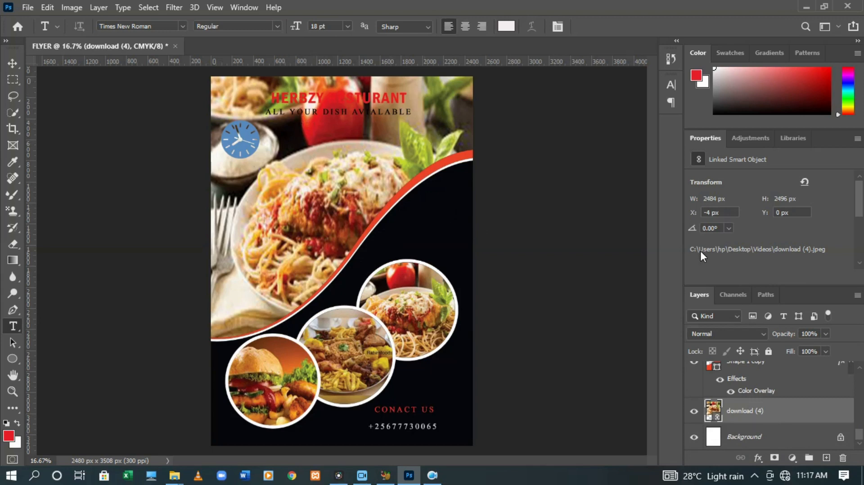
key("ctrl+t")
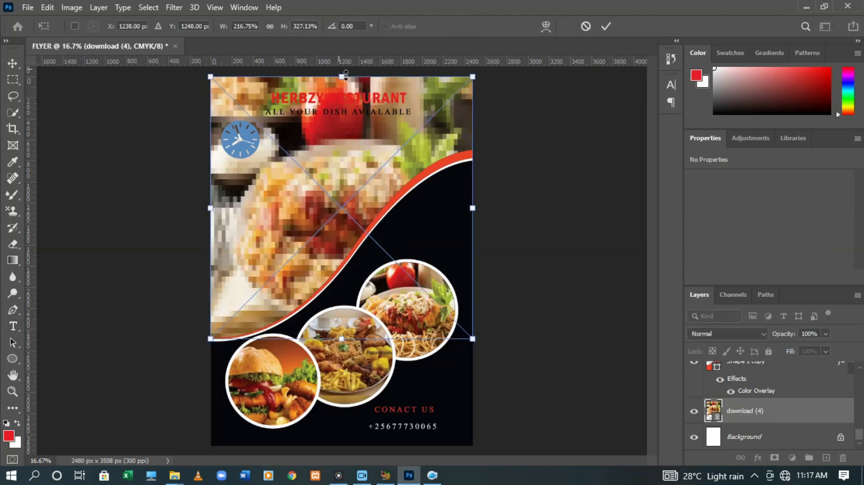
left_click_drag(345, 76, 360, 116)
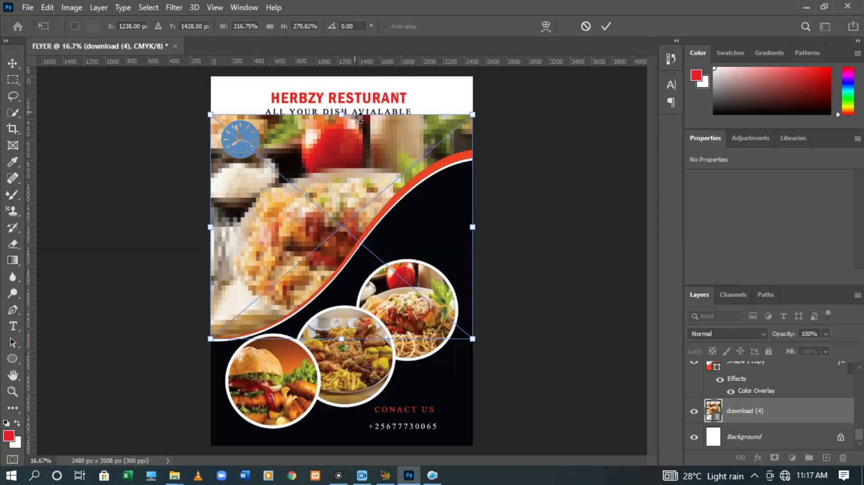
key("Down")
key("Down")
key("Down")
key("Down")
key("Down")
key("Down")
key("Down")
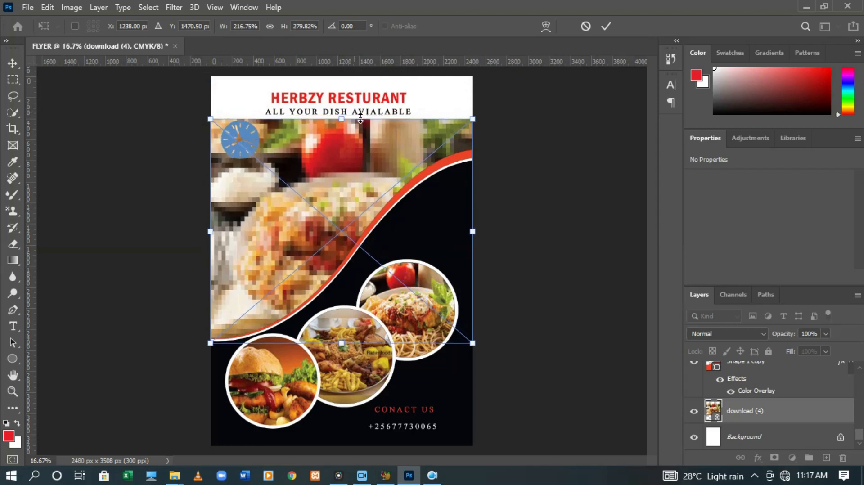
left_click(605, 26)
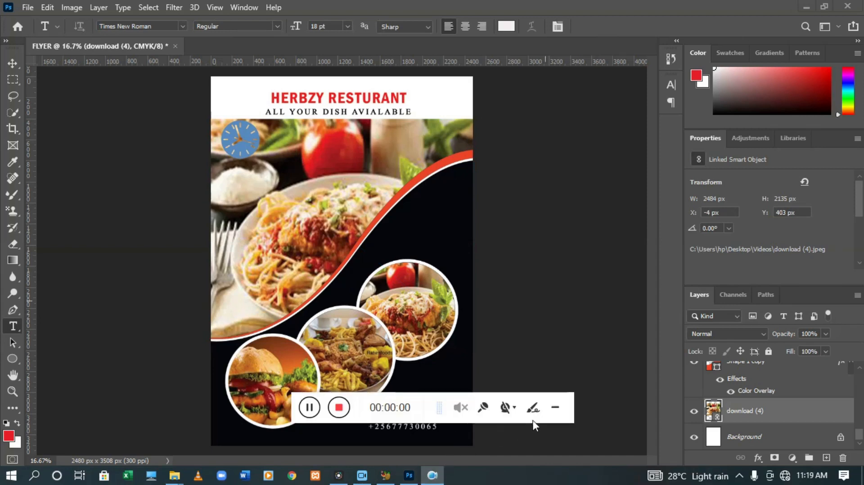
left_click(559, 411)
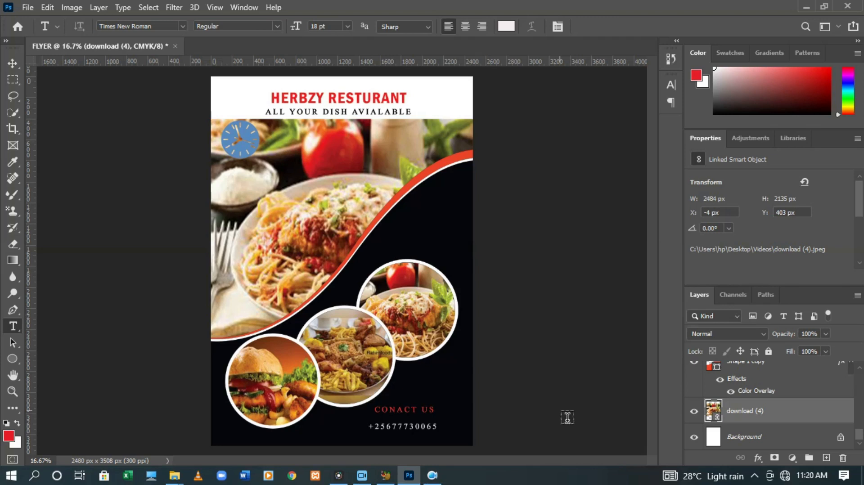
Save the flyer to the Desktop as JPEG 'FLYER' at quality 8, then show the desktop
left_click(26, 5)
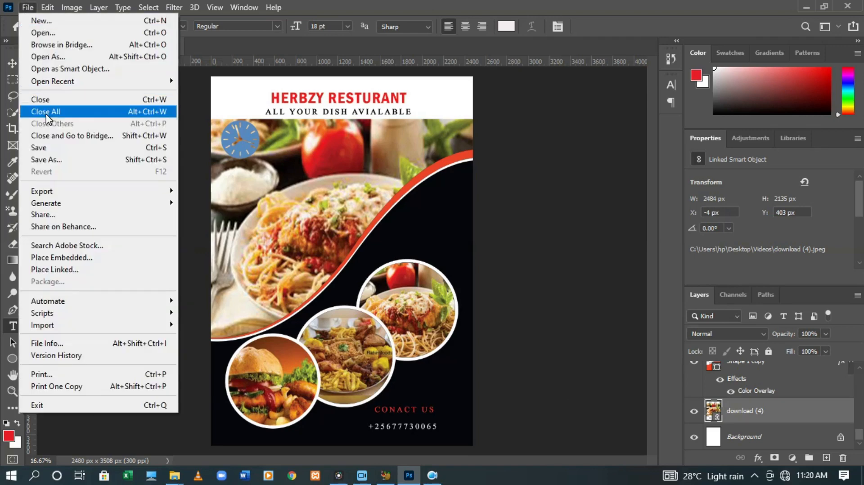
left_click(60, 159)
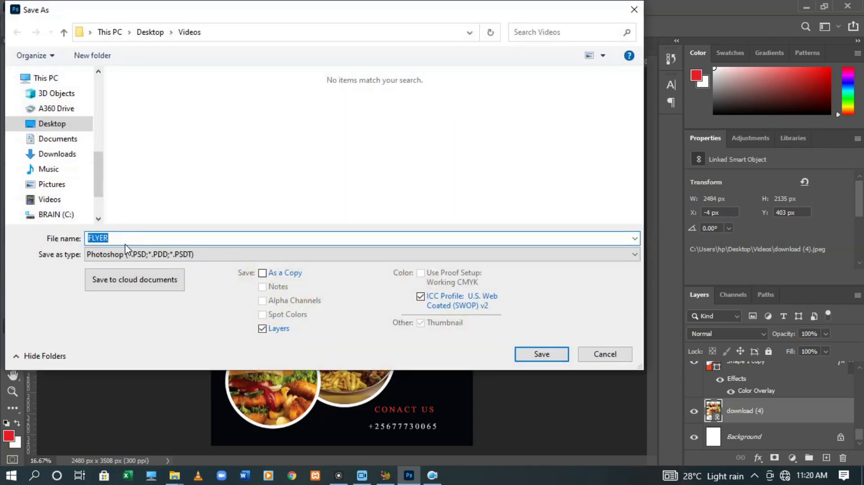
left_click(131, 243)
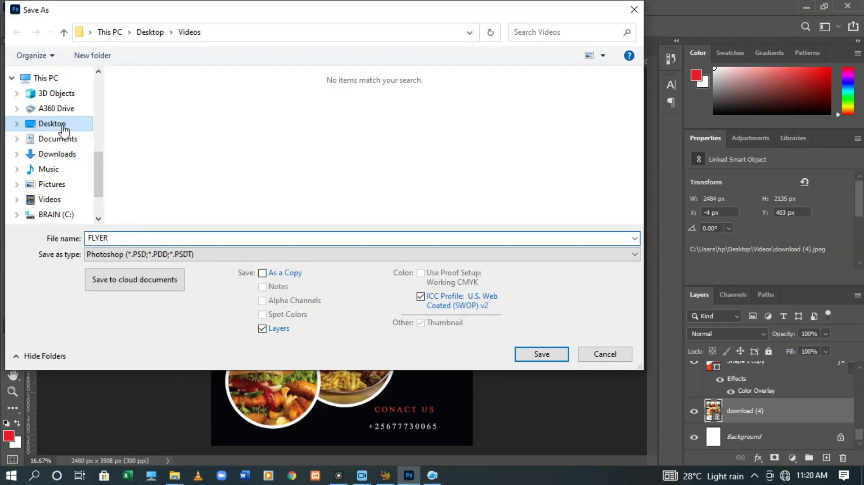
left_click(63, 127)
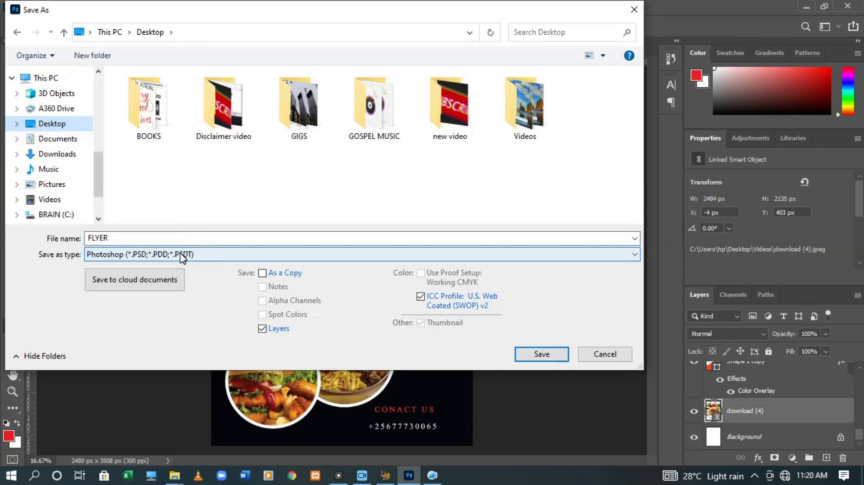
left_click(211, 256)
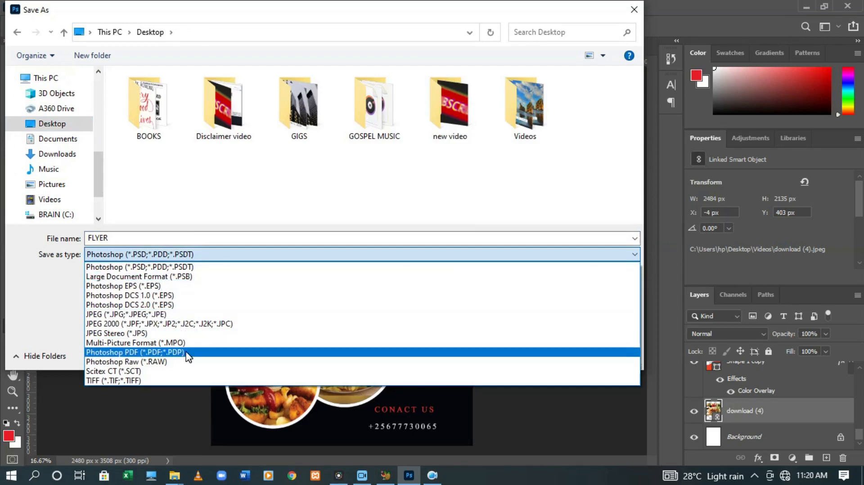
left_click(159, 317)
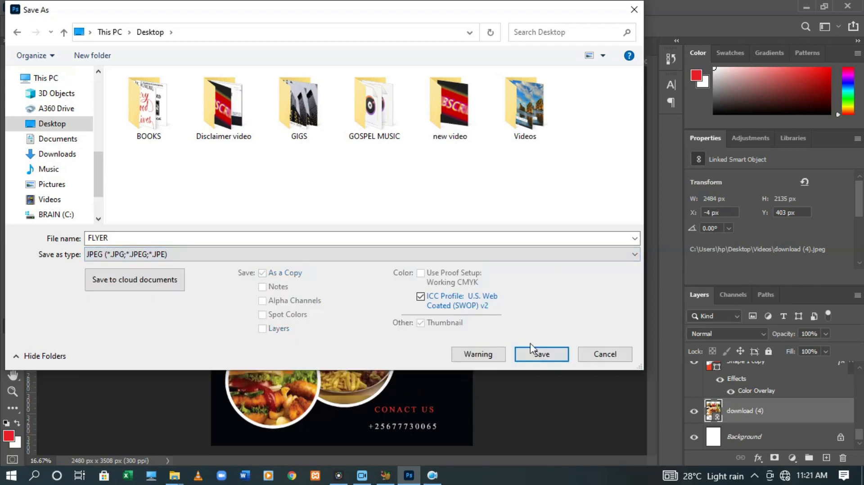
left_click(548, 351)
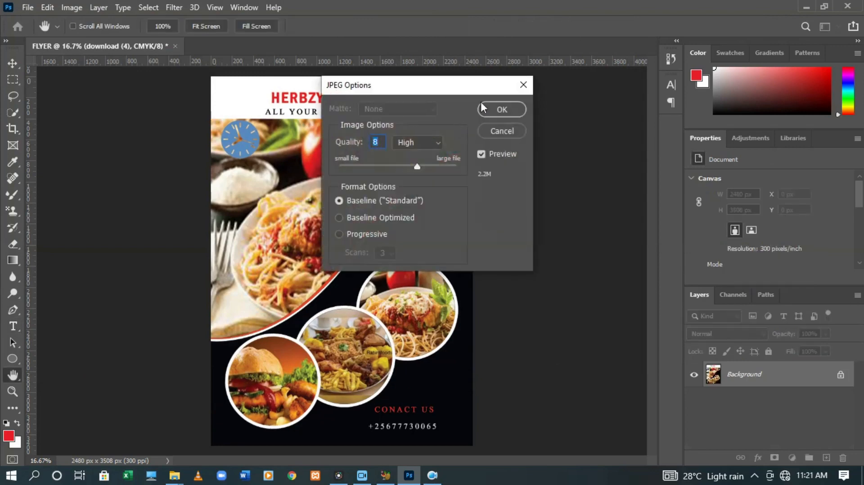
left_click(492, 106)
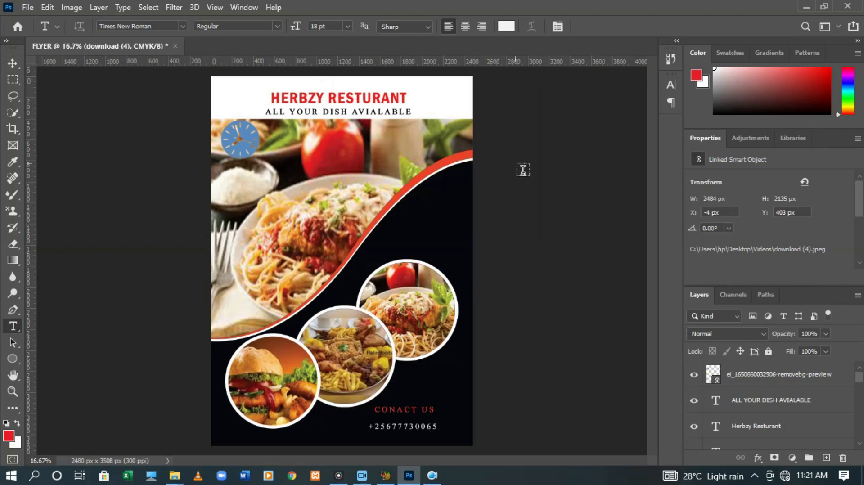
key("super+d")
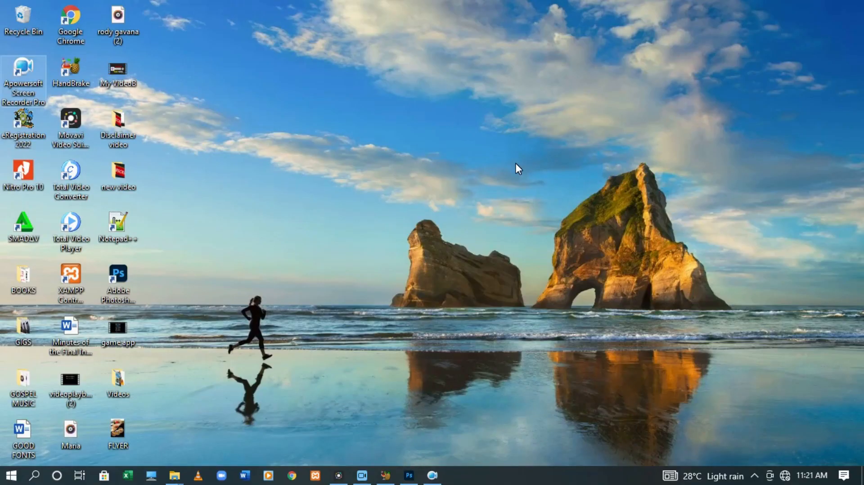
double_click(111, 436)
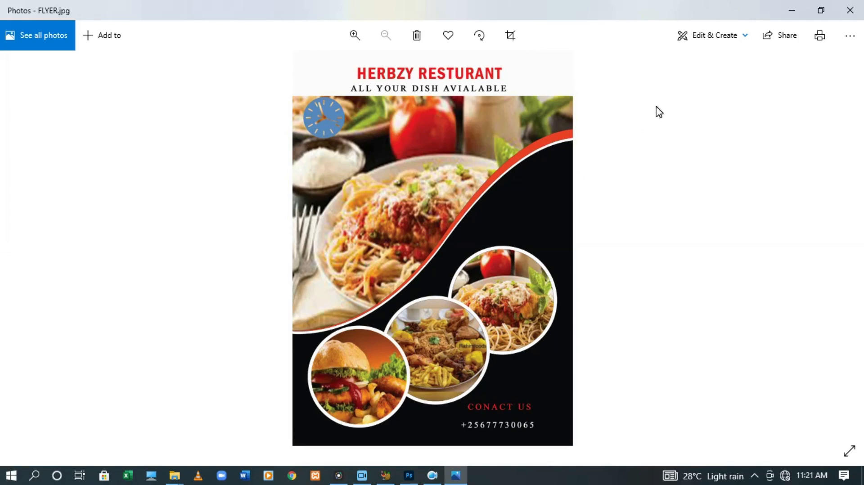
left_click(843, 13)
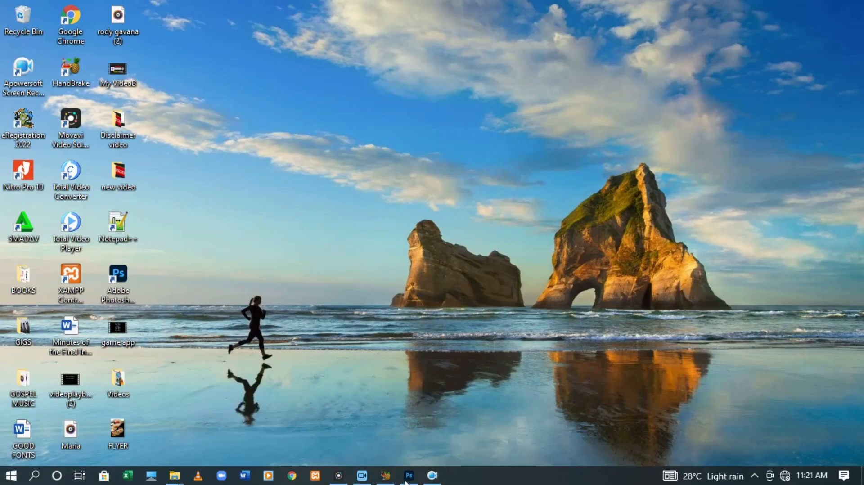
Save another copy of the flyer as a Photoshop PDF named FLYER on the Desktop
left_click(407, 477)
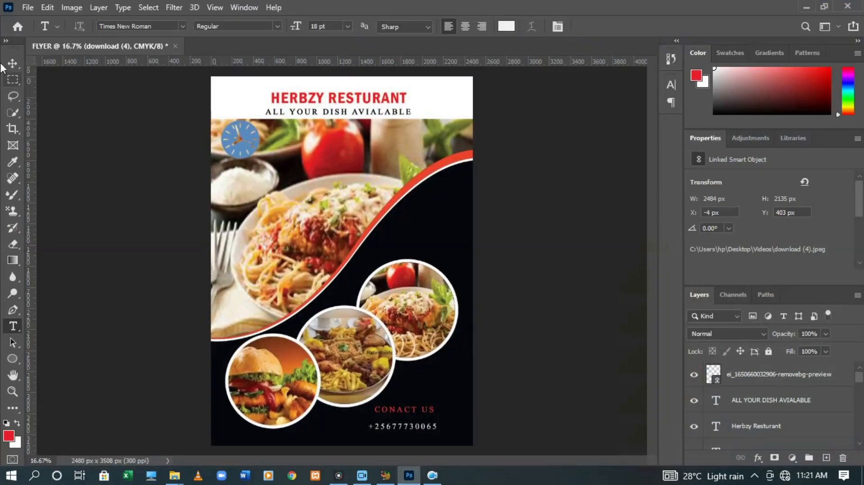
left_click(27, 10)
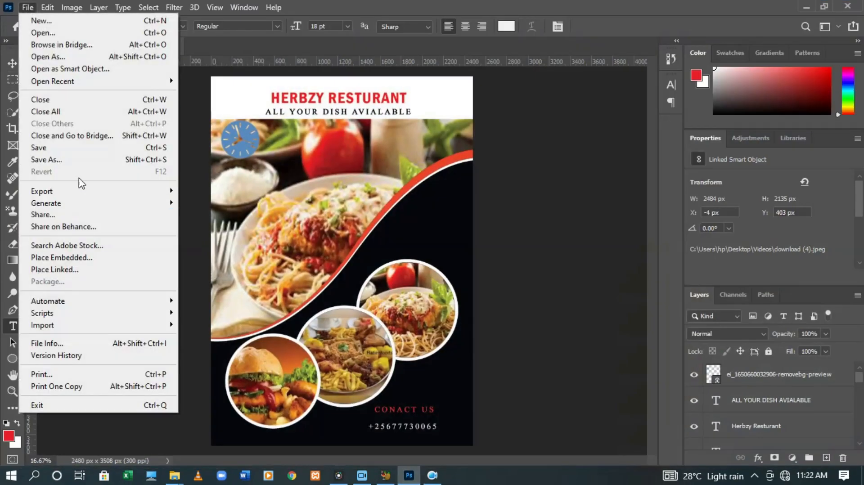
left_click(96, 160)
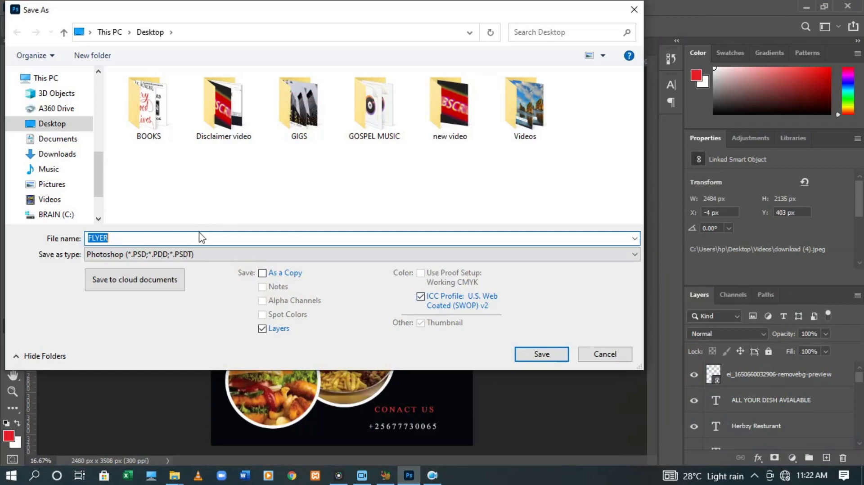
left_click(198, 254)
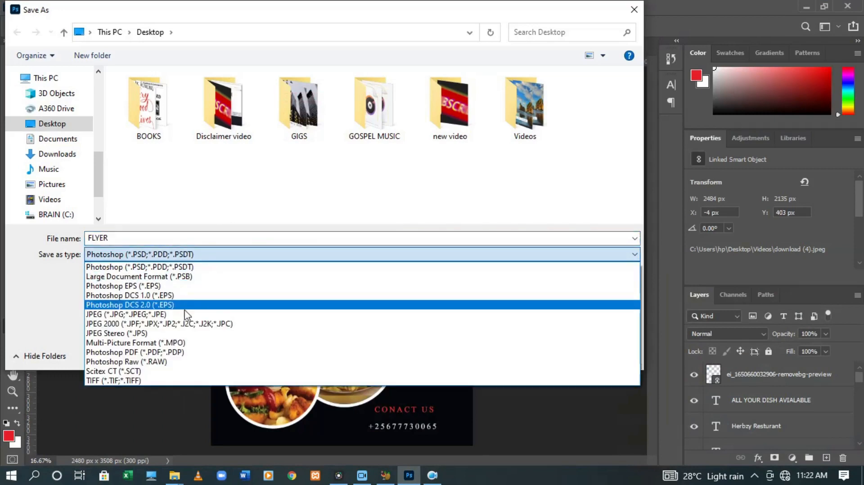
left_click(189, 355)
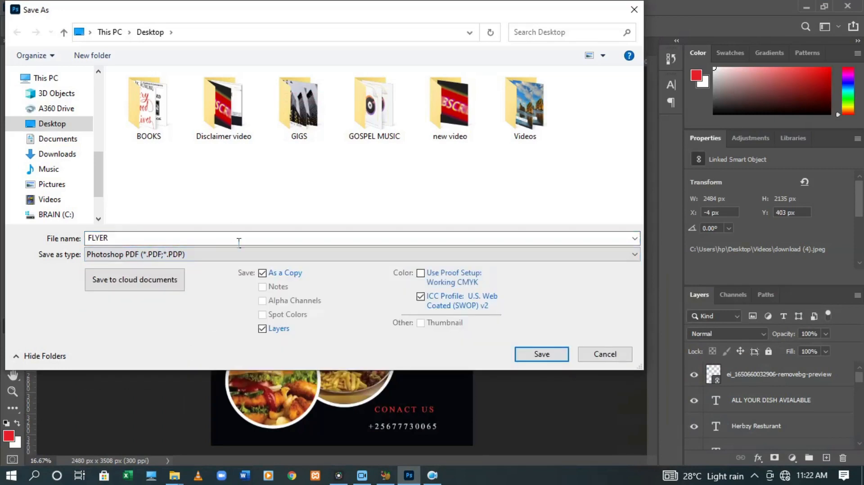
left_click(57, 124)
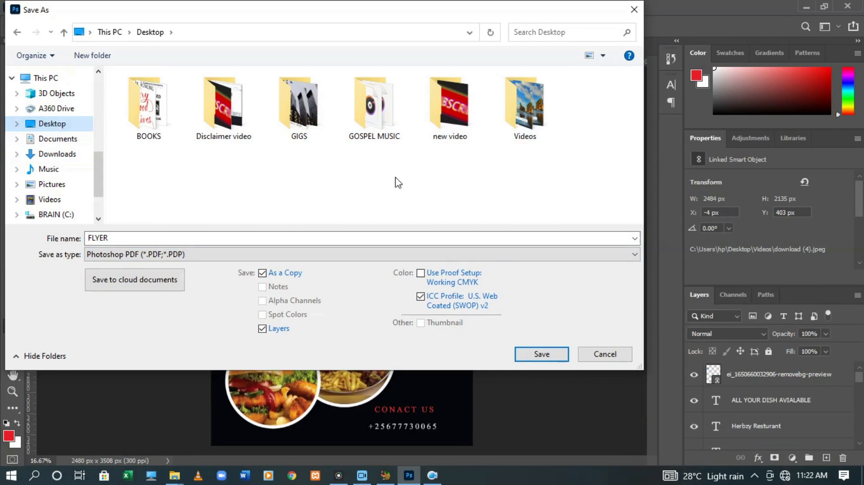
left_click(542, 353)
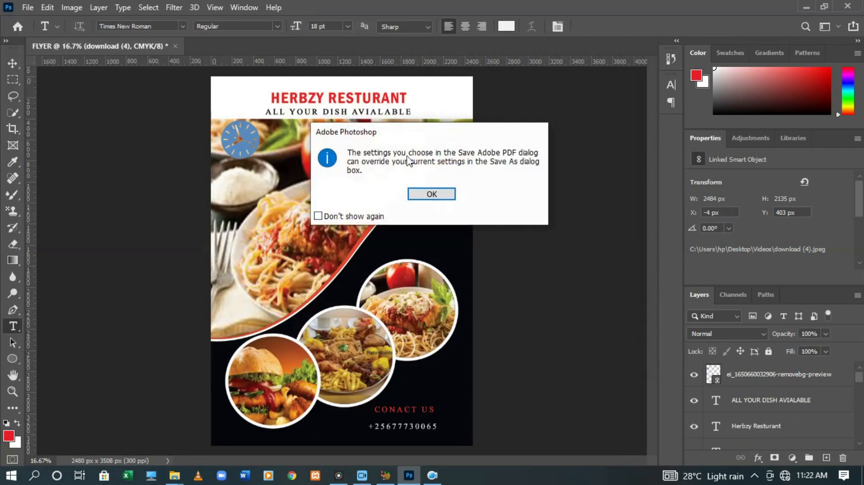
left_click(431, 193)
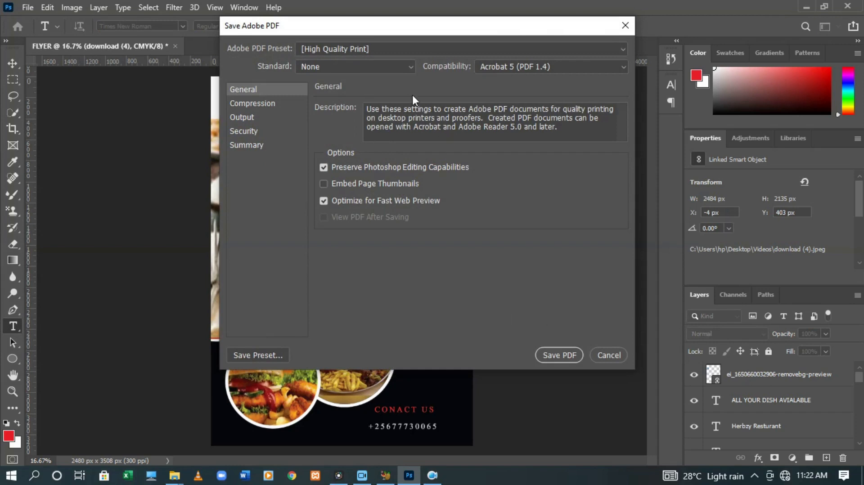
Keep the High Quality Print preset and PDF standard None, and accept the compatibility warning
left_click(412, 49)
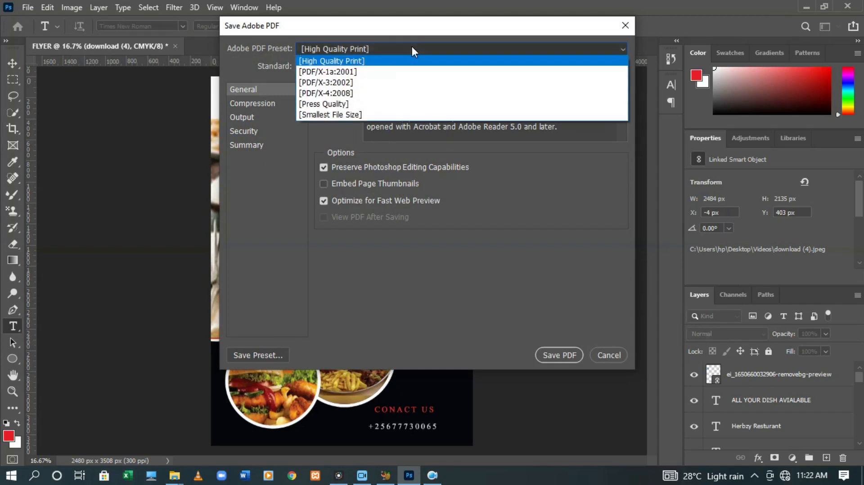
left_click(412, 49)
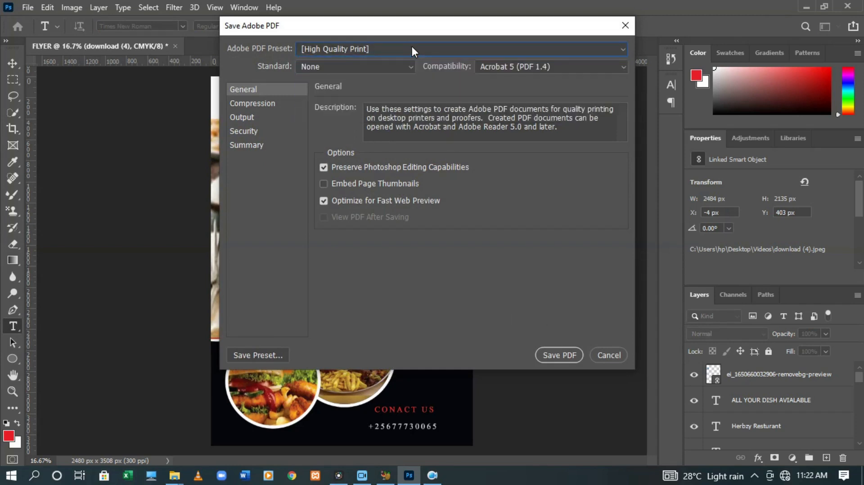
left_click(386, 74)
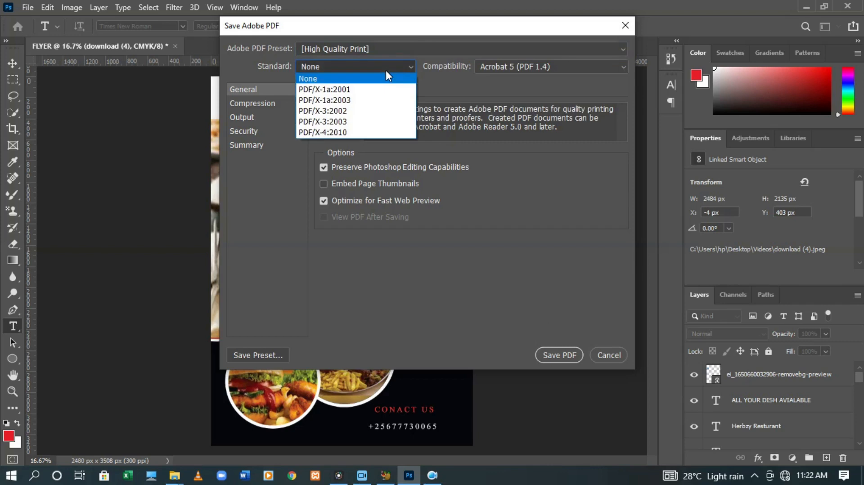
left_click(386, 71)
left_click(563, 360)
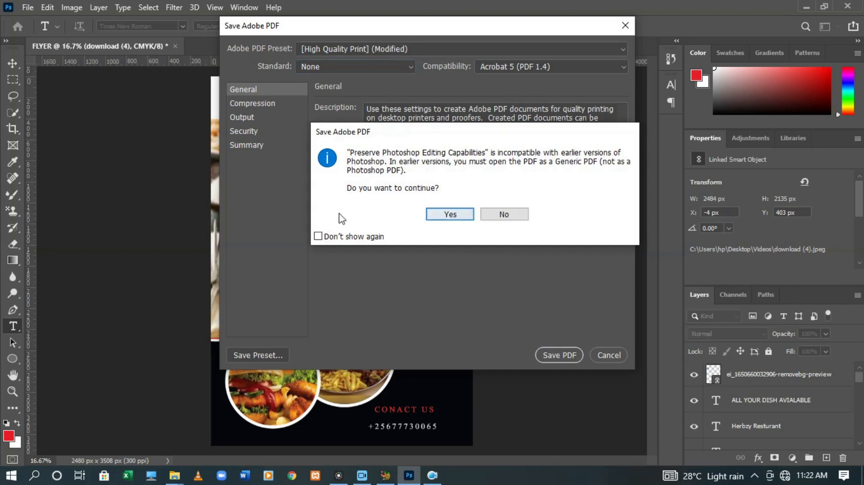
left_click(318, 236)
left_click(460, 215)
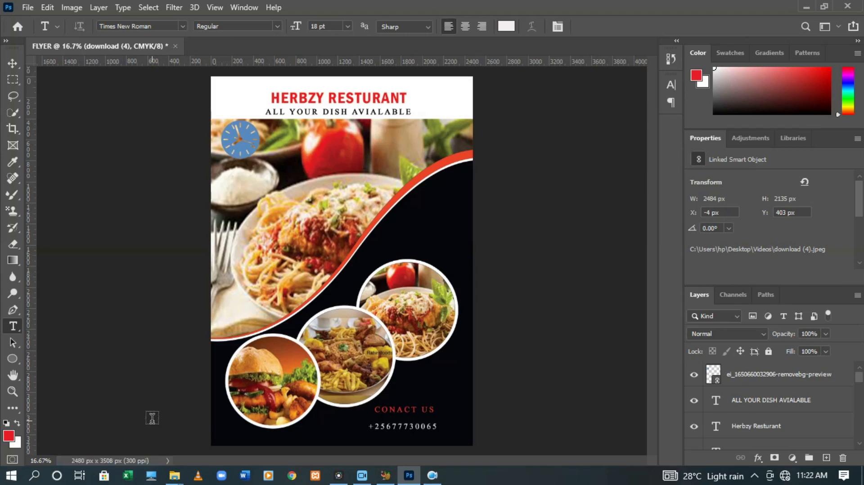
Open FLYER.pdf from the desktop in Nitro Pro 10 and scroll down the flyer page
key("super+d")
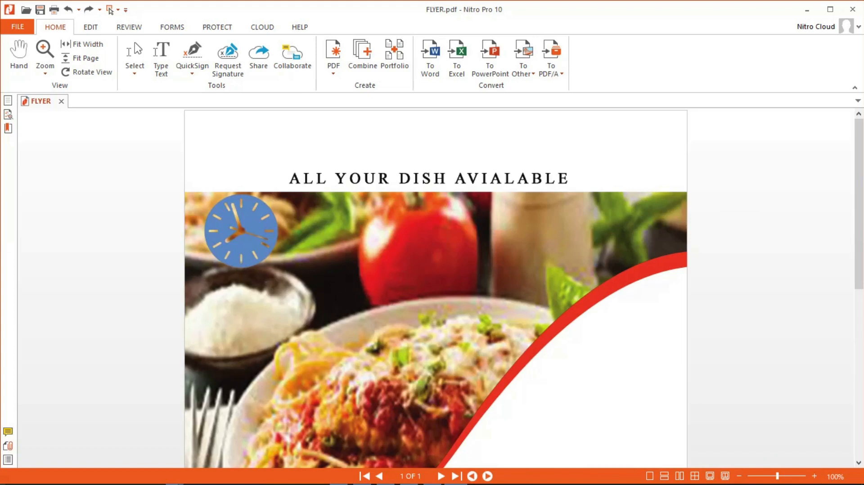
left_click_drag(860, 145, 860, 316)
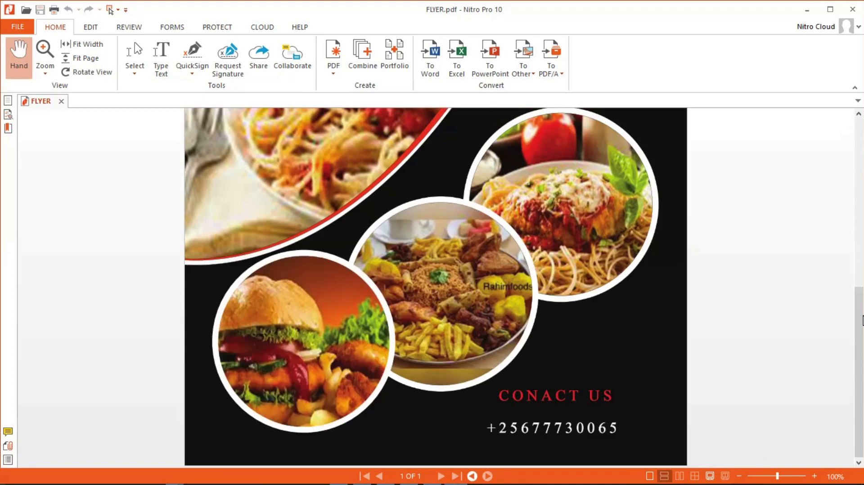
left_click_drag(842, 161, 850, 169)
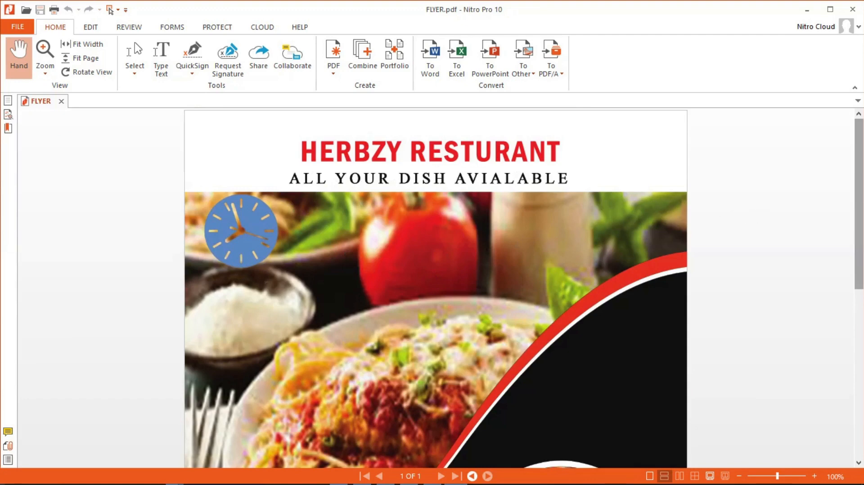
scroll(857, 193, "down", 3)
scroll(436, 288, "down", 7)
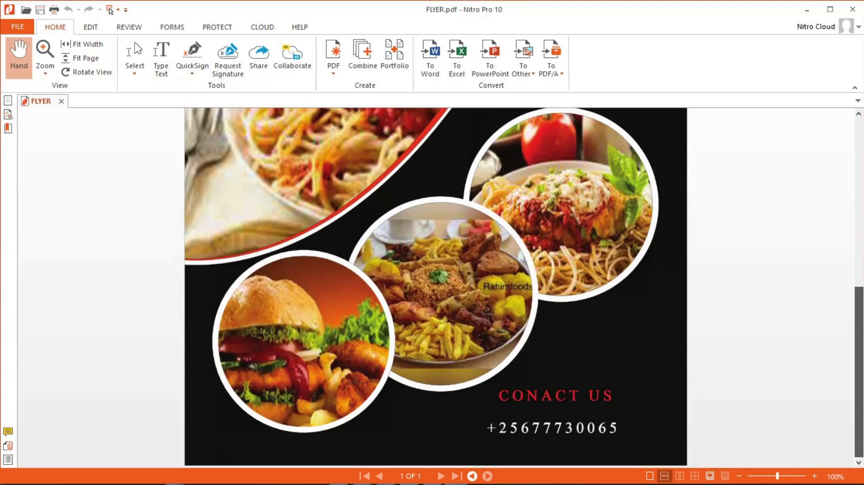
left_click_drag(858, 356, 857, 184)
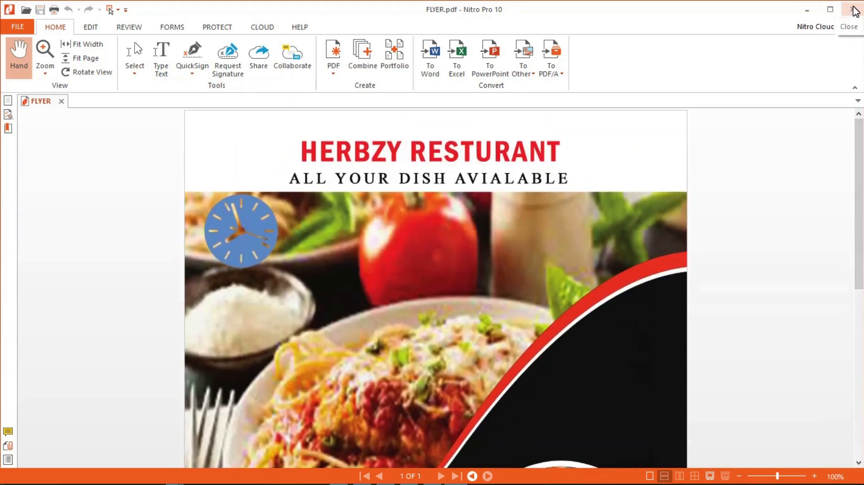